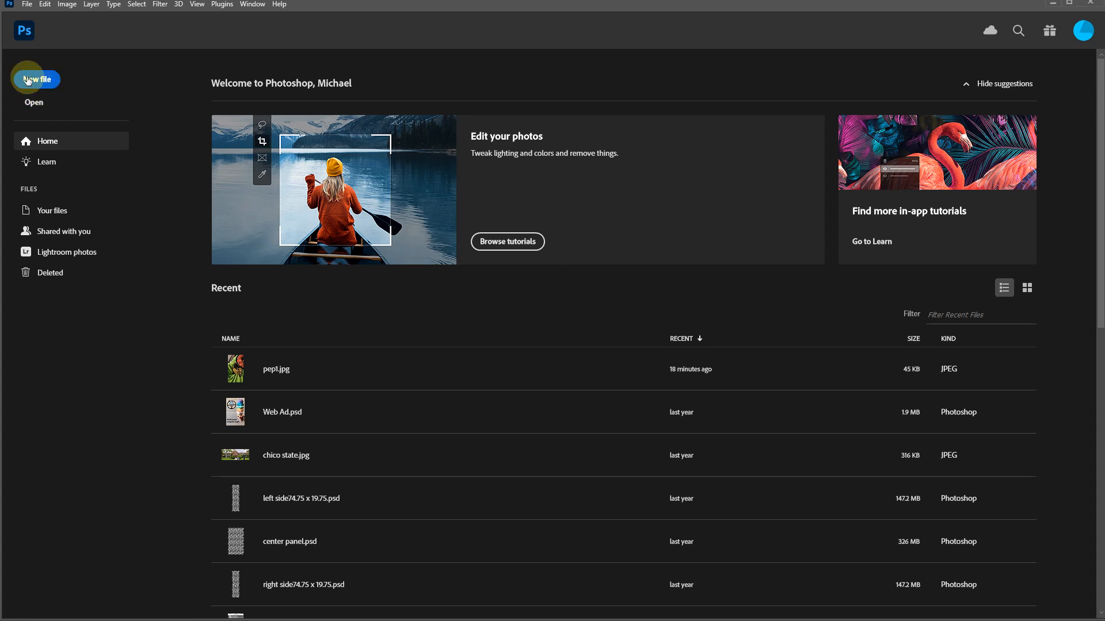
- Create a new 1400 x 788 pixel document from the Clipboard preset and paste the copied photo into it
click(28, 81)
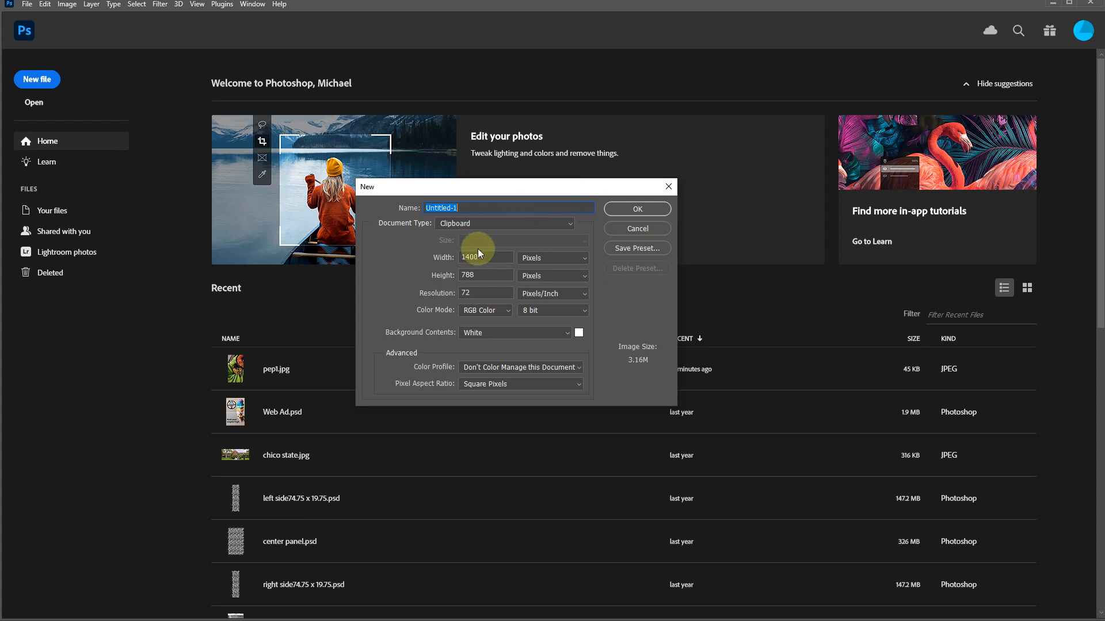
click(636, 210)
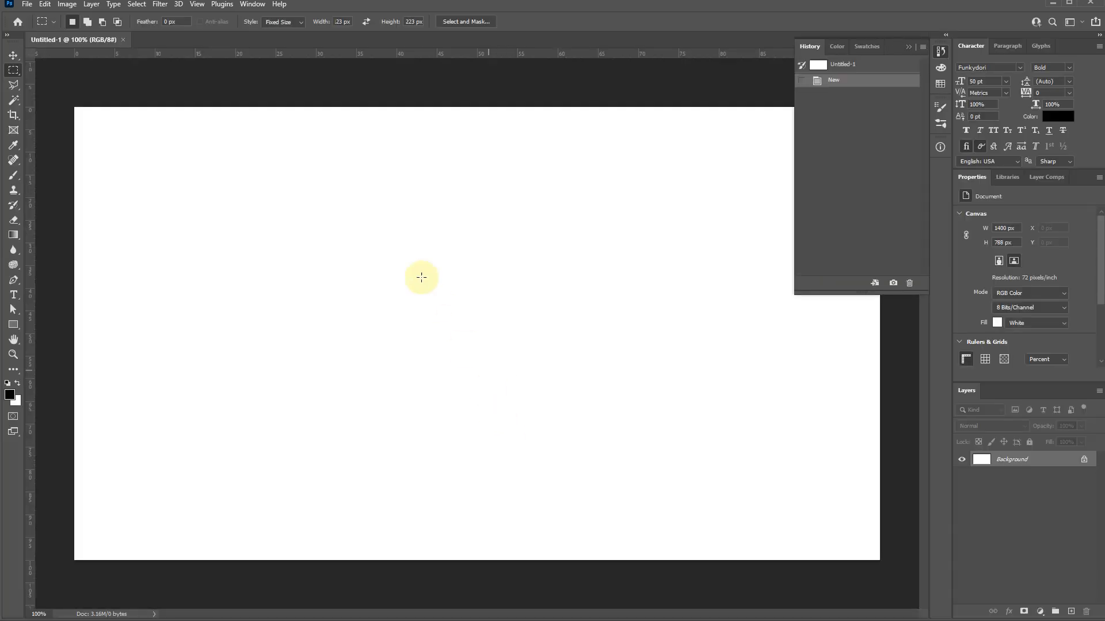
key(ctrl+v)
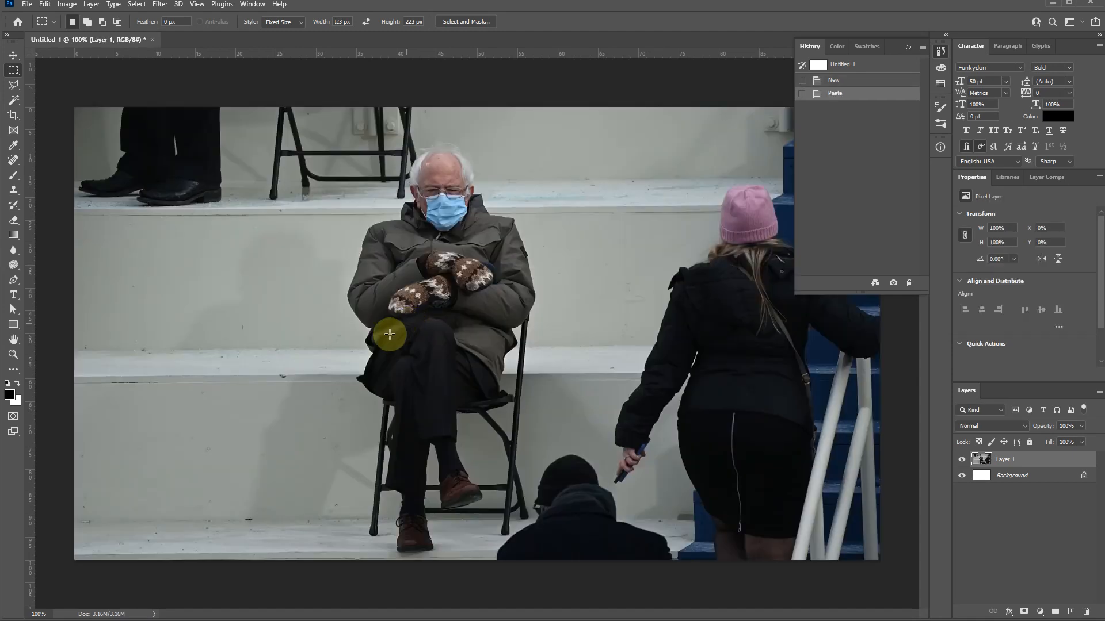
scroll(369, 431, down, 4)
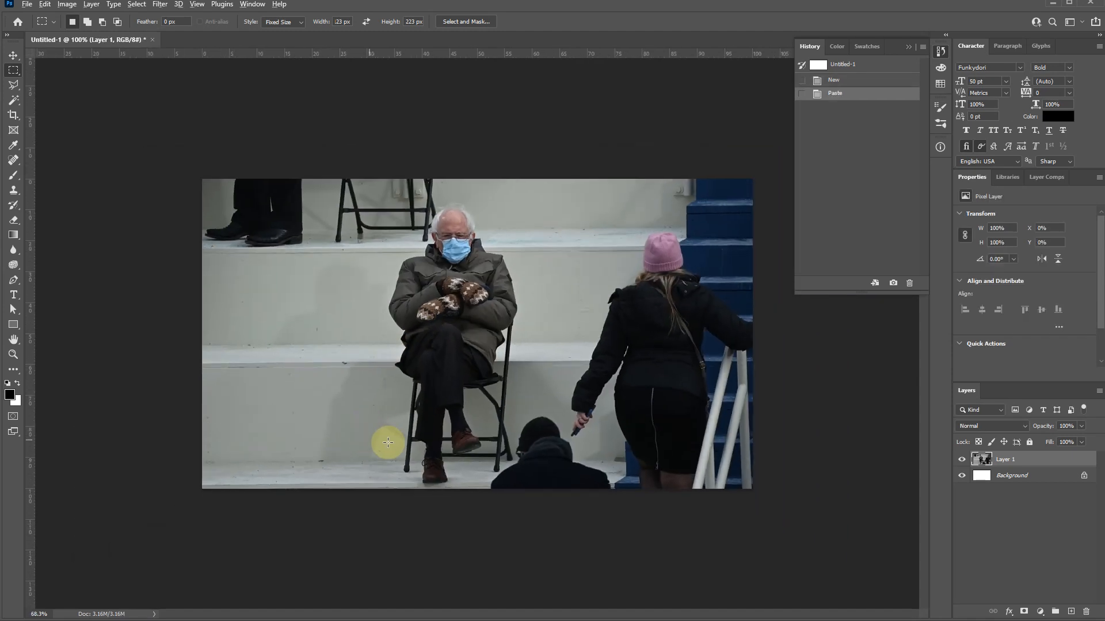
scroll(402, 437, up, 6)
scroll(370, 386, down, 3)
scroll(370, 382, up, 1)
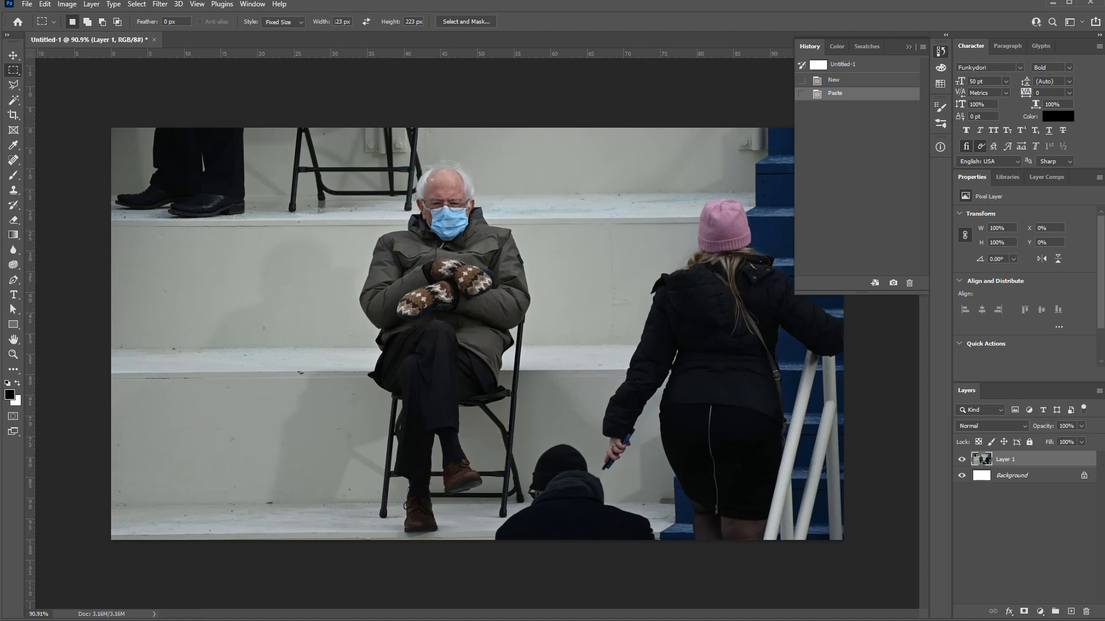
- Try selecting the light wall around the seated man with the Magic Wand, and drop the selection
key(w)
click(141, 403)
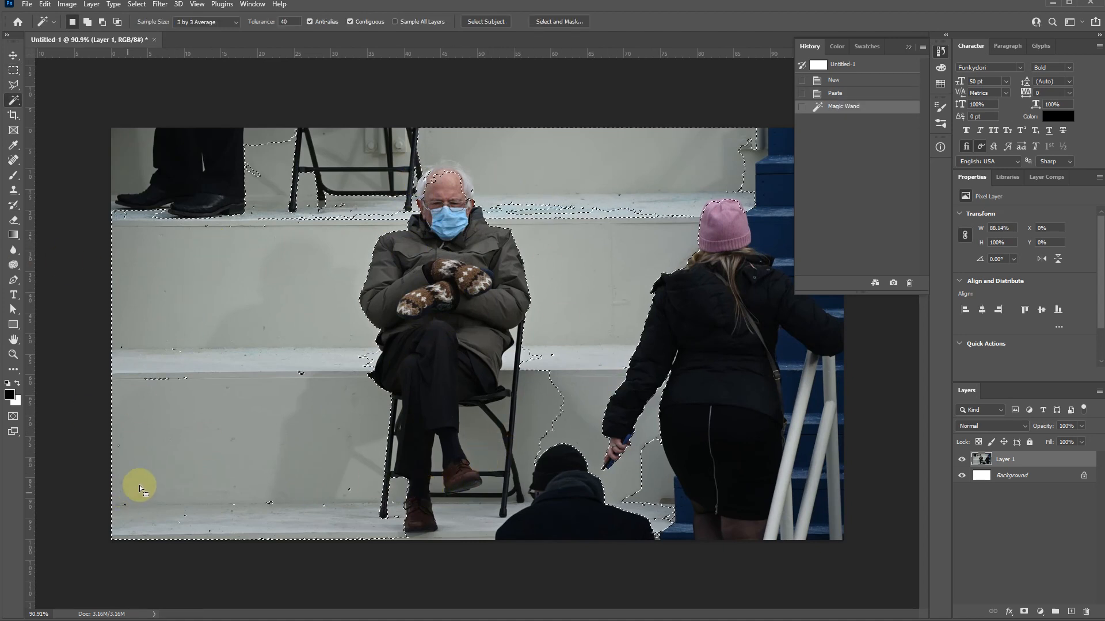
click(14, 85)
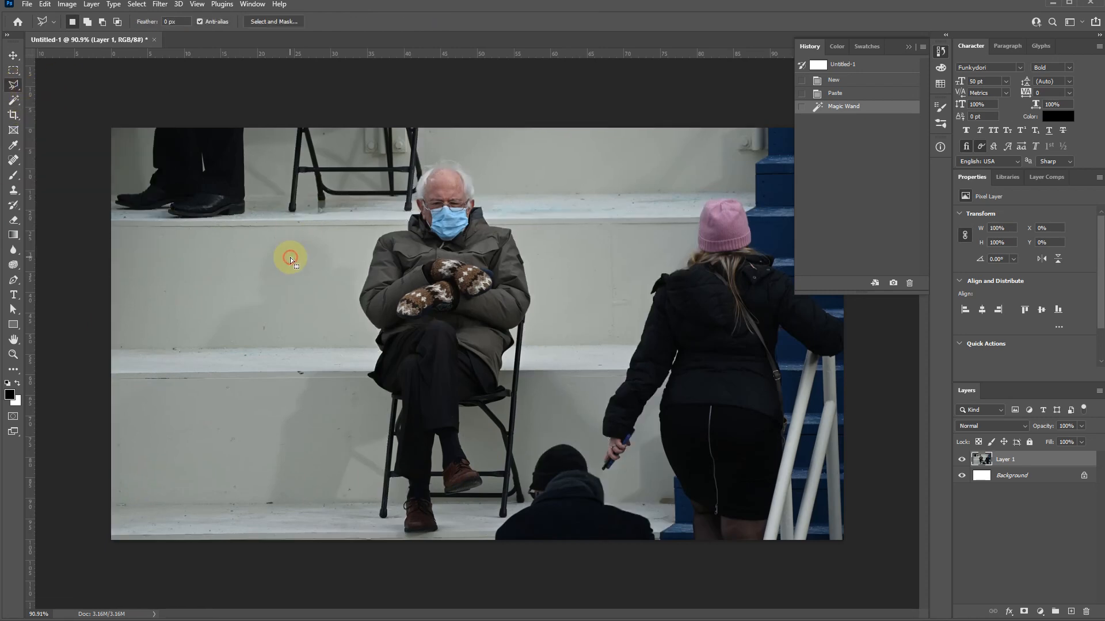
key(ctrl+d)
- Convert the locked white Background to a regular layer and delete it, keeping only the photo layer
key(e)
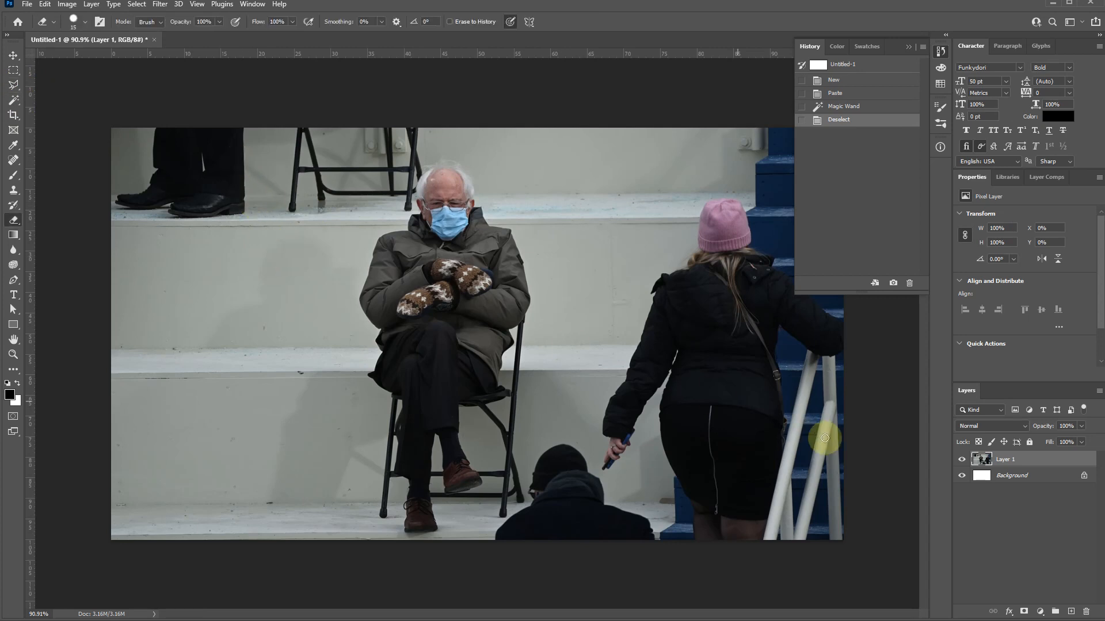
double_click(1007, 481)
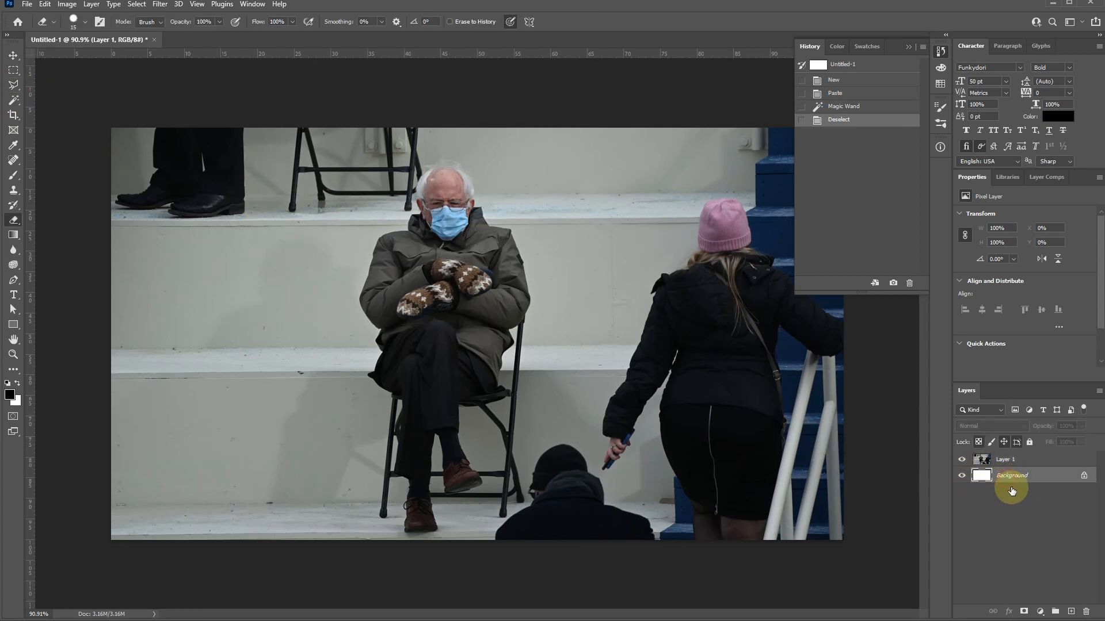
key(Return)
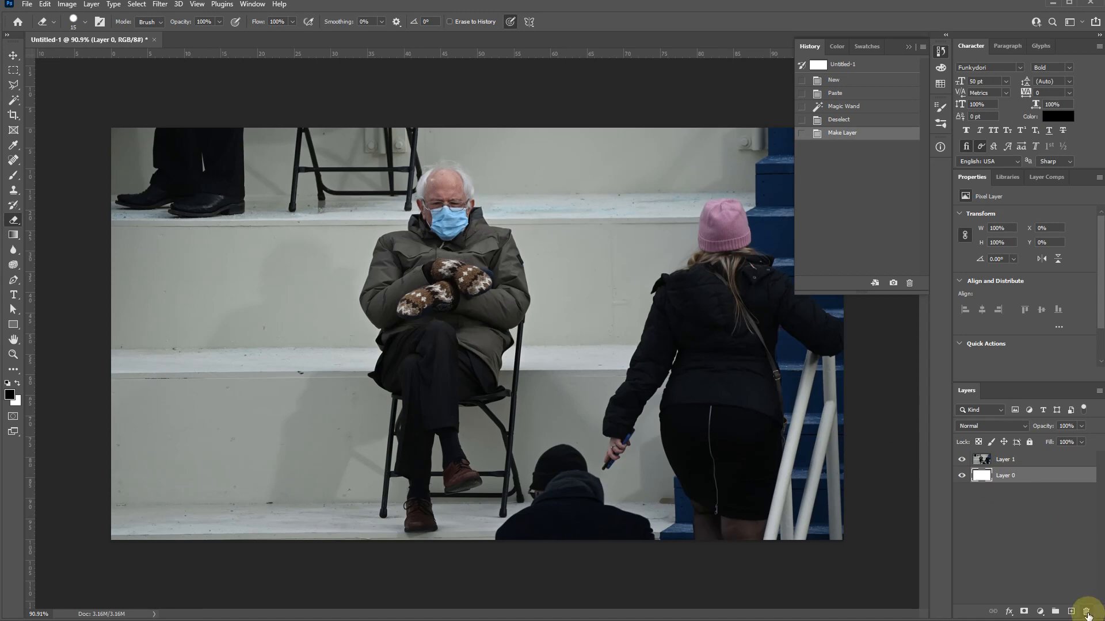
click(1087, 613)
click(498, 232)
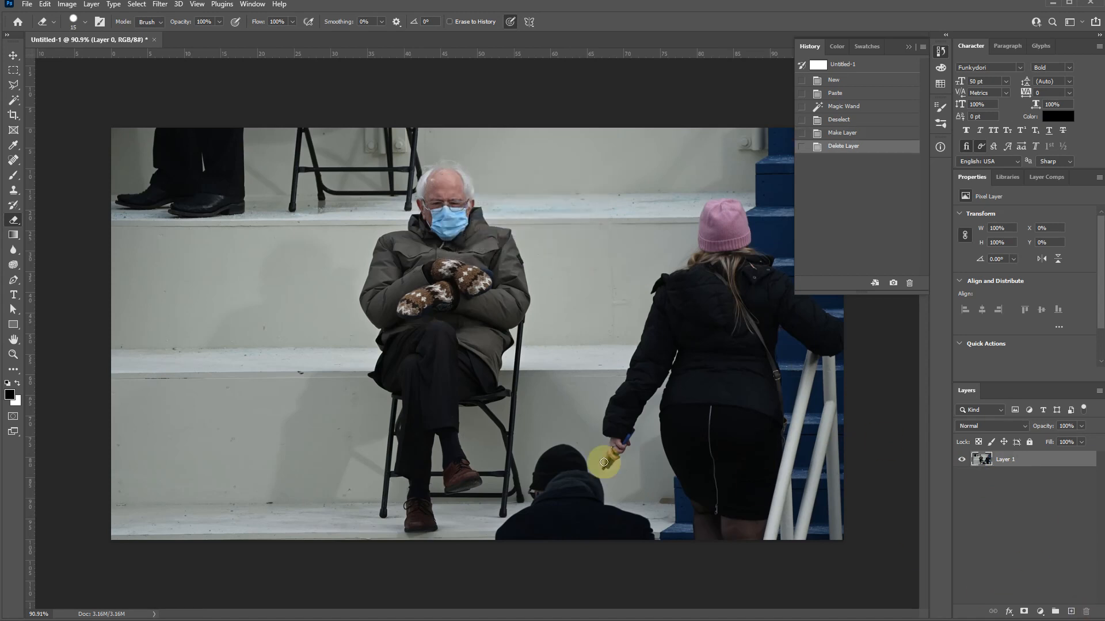
- Try erasing freehand strokes across the wall beside the seated man, and undo the erasing
drag(215, 183, 118, 463)
drag(229, 201, 186, 432)
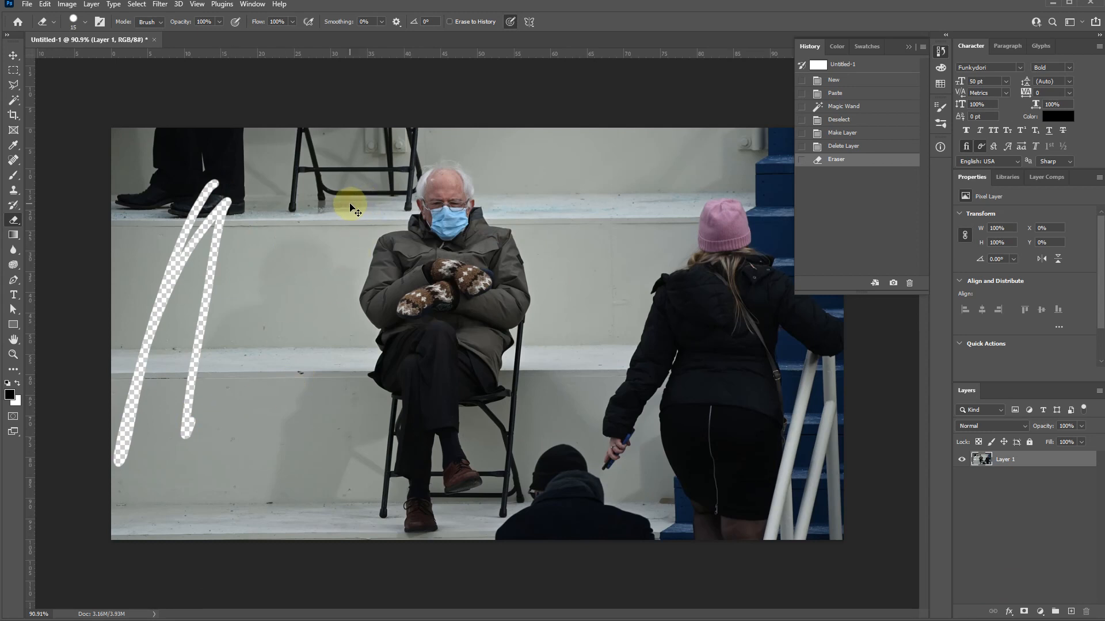
key(ctrl+z)
click(14, 100)
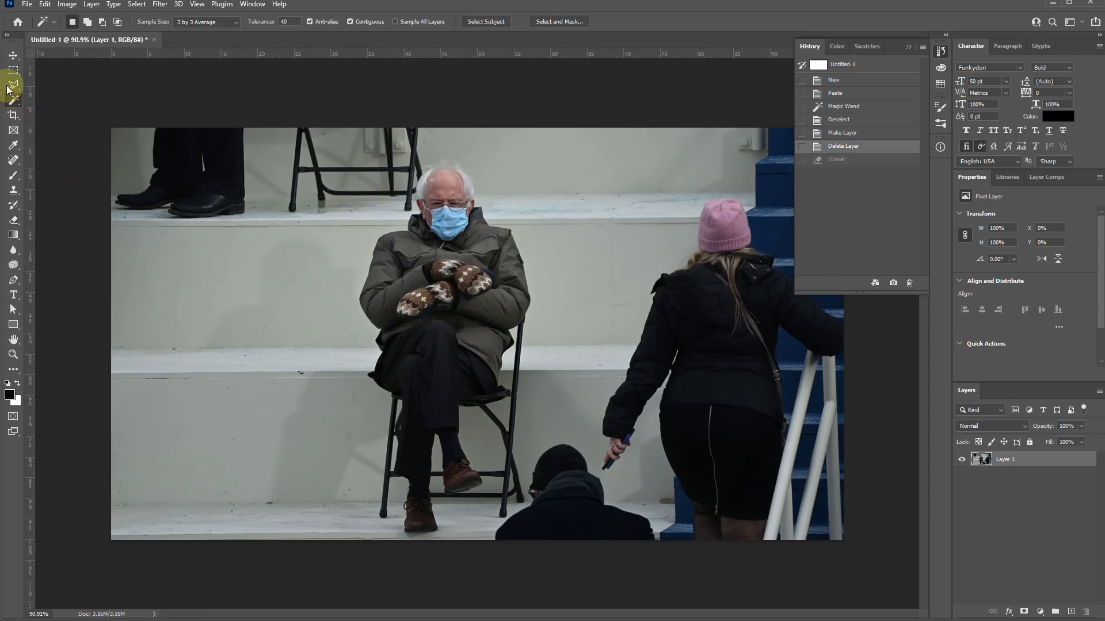
click(12, 86)
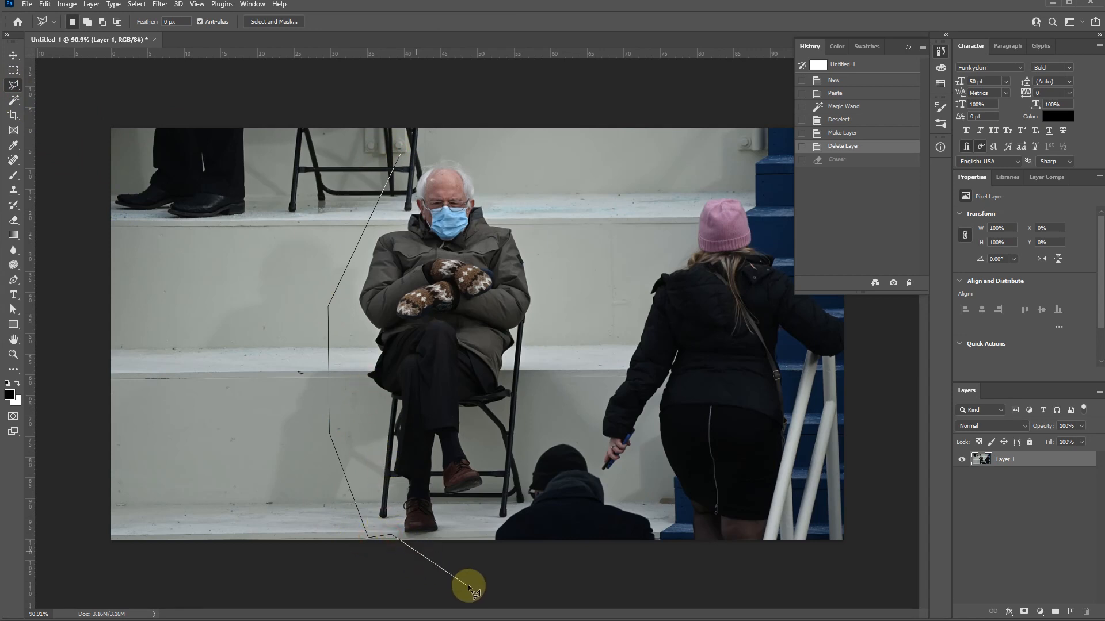
key(Escape)
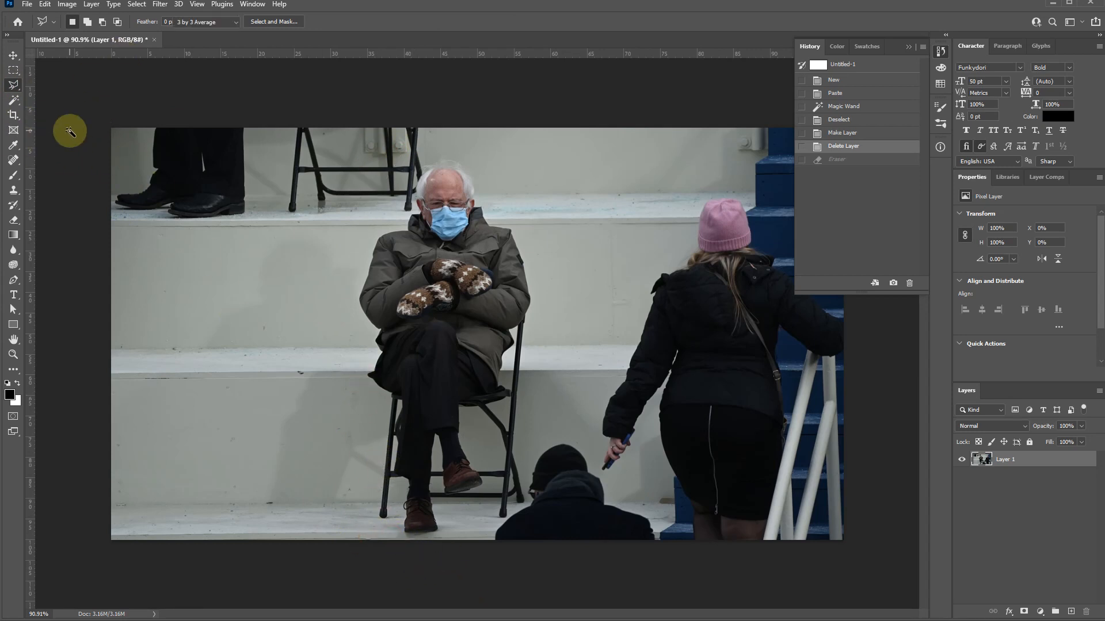
- Select the lowest wall section with the Magic Wand at tolerance 40, delete it, and clear any selection
key(w)
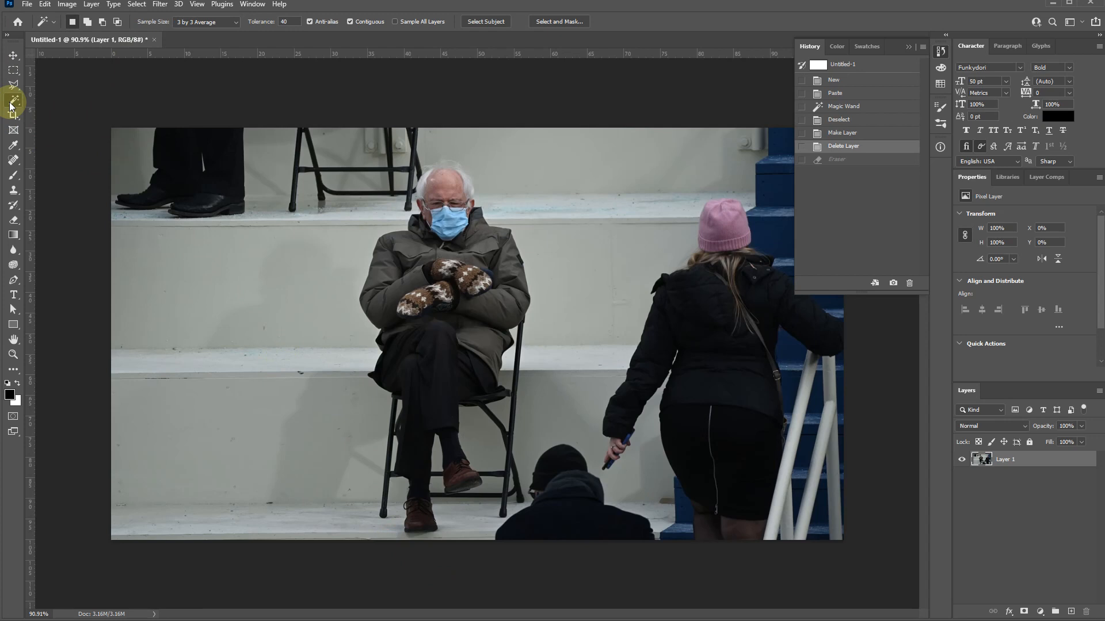
click(281, 487)
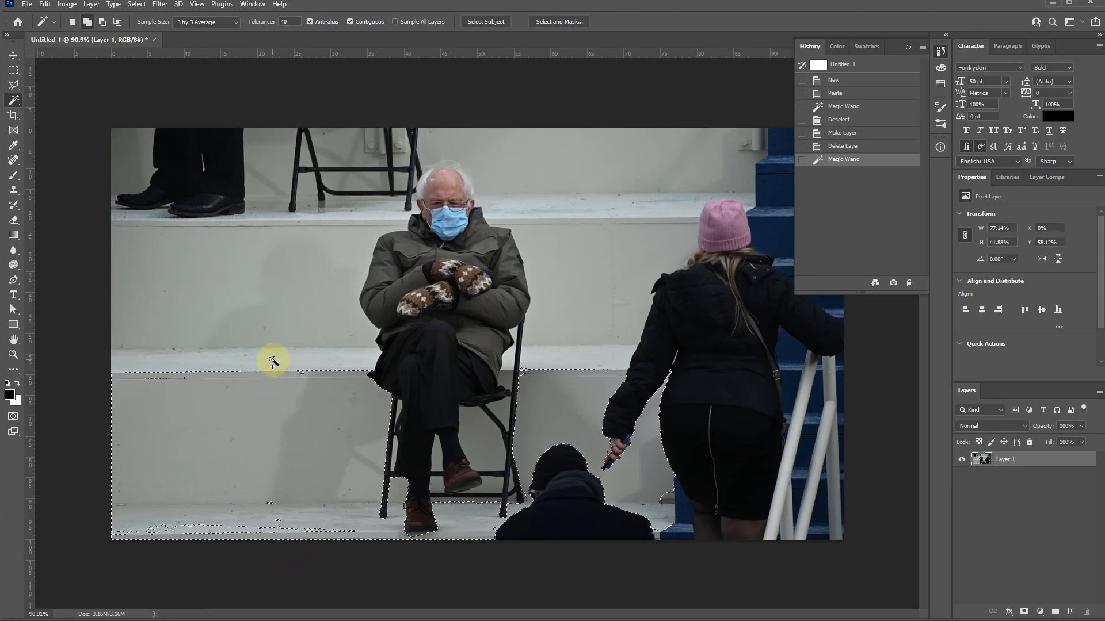
key(Delete)
click(251, 345)
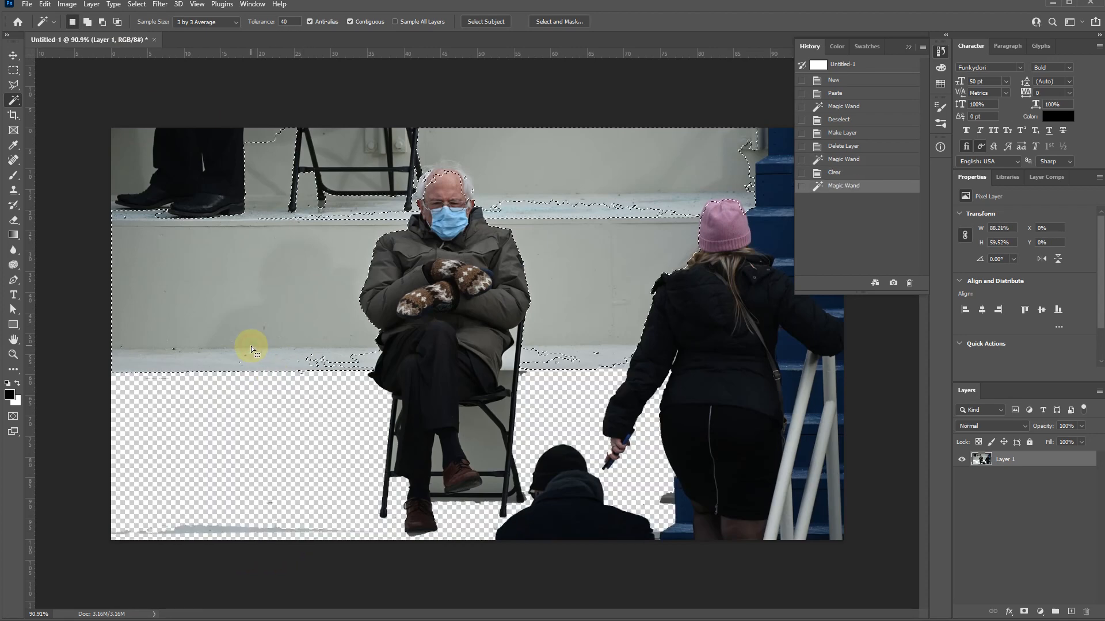
key(ctrl+d)
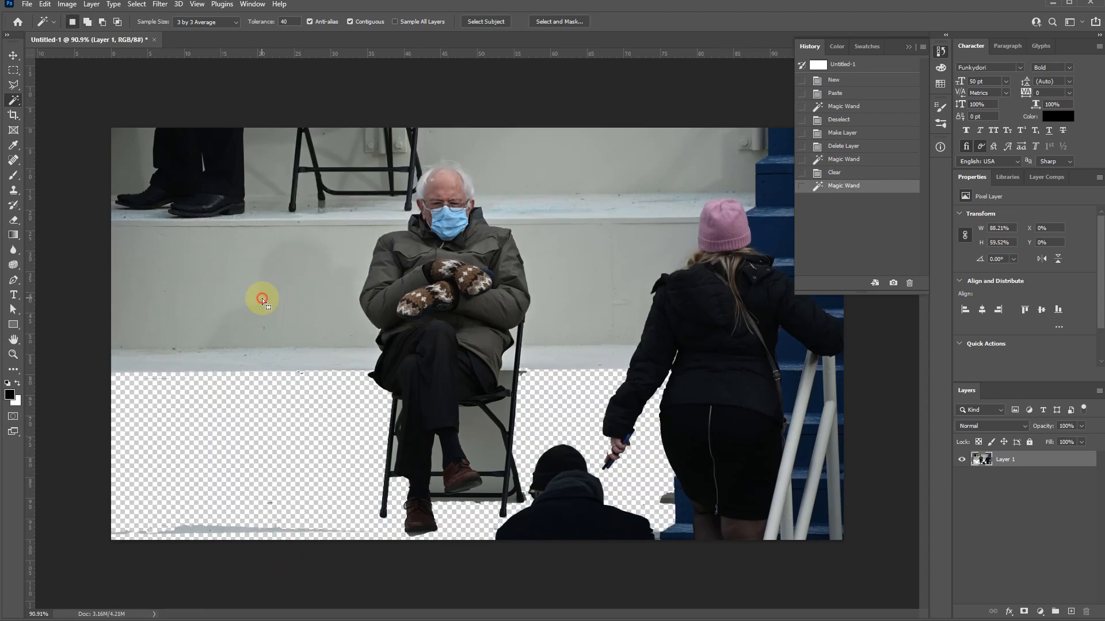
- Set the Magic Wand tolerance to 5, delete several middle and upper wall areas around the seated man, and deselect
click(259, 22)
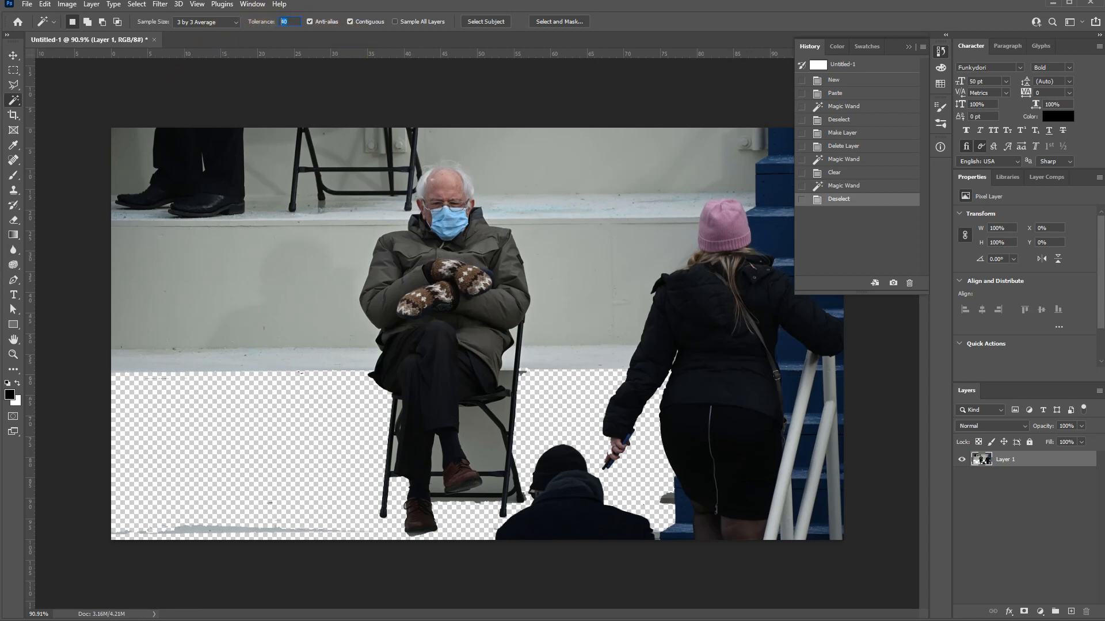
text(5)
click(316, 312)
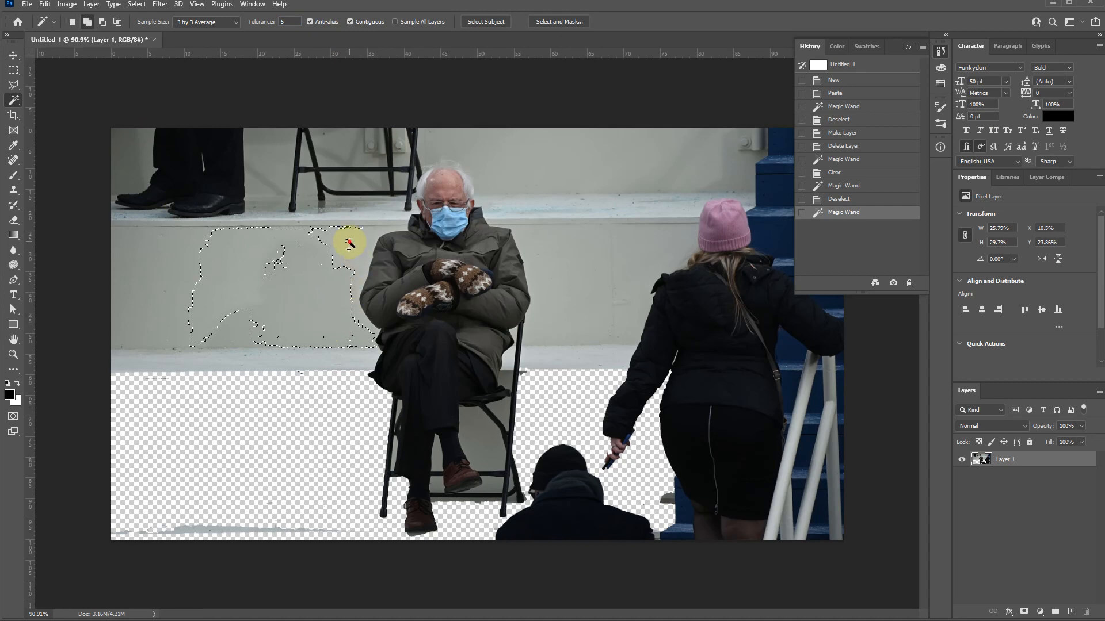
click(336, 358)
click(163, 324)
click(353, 373)
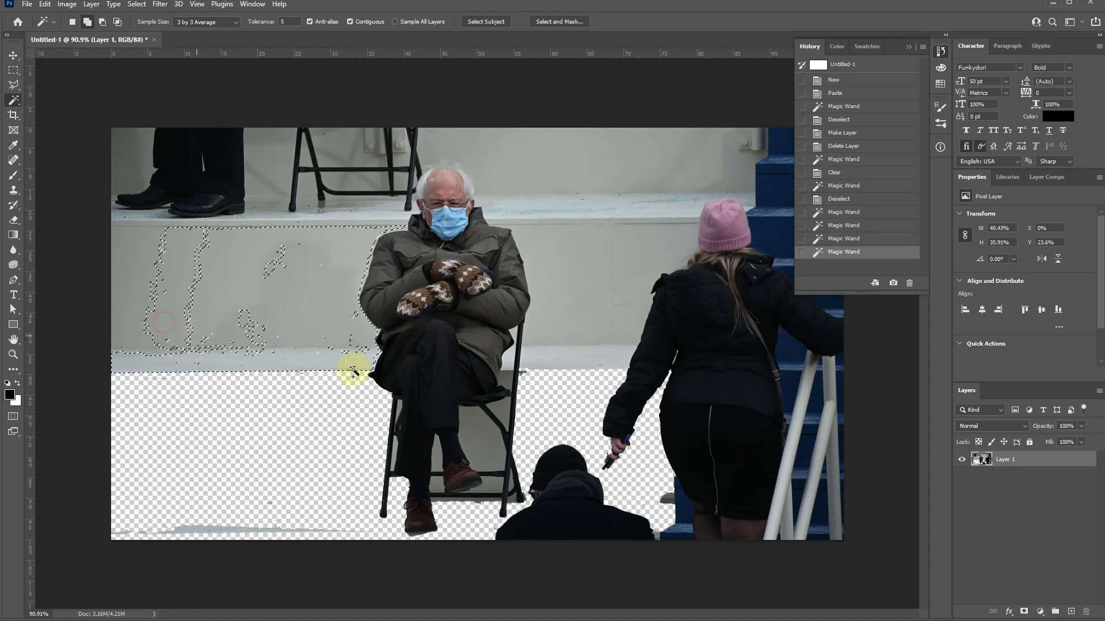
click(548, 356)
click(562, 317)
click(538, 201)
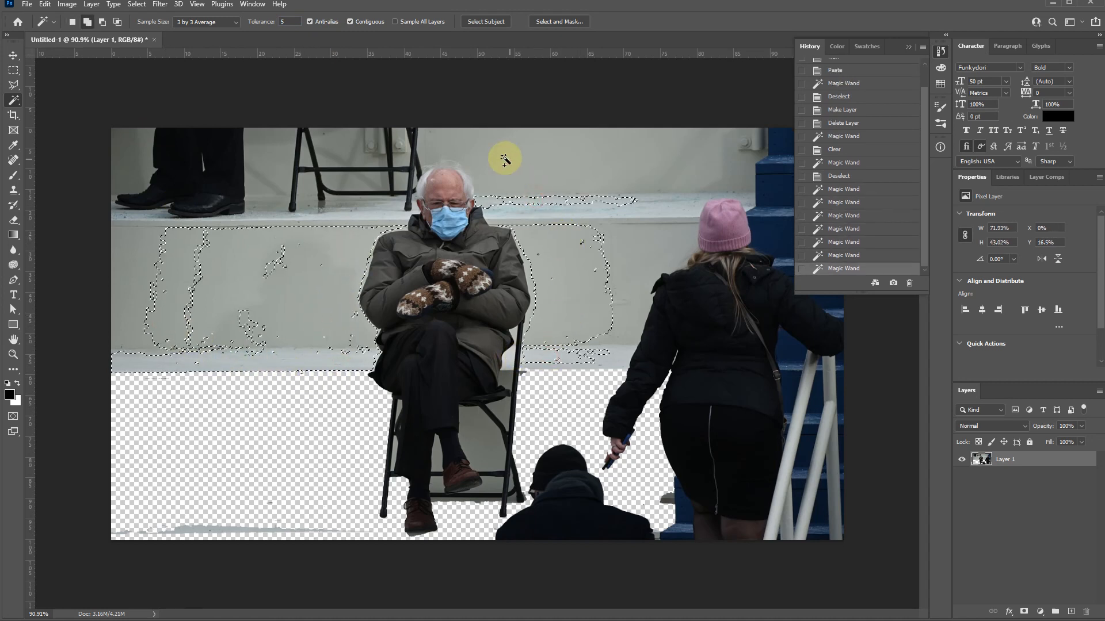
click(504, 157)
click(382, 143)
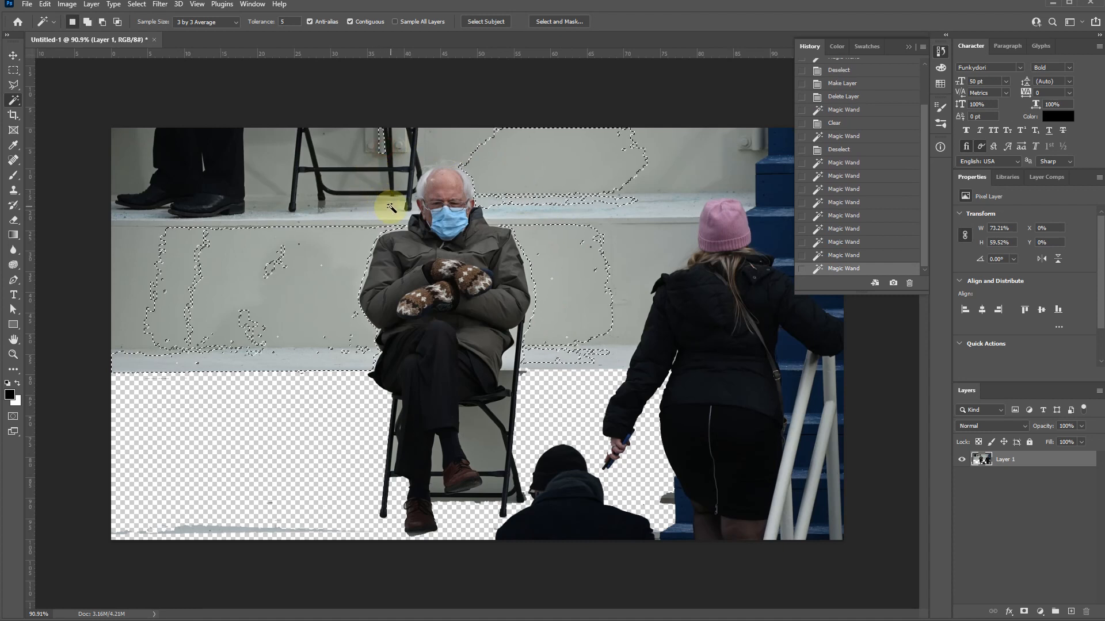
key(Delete)
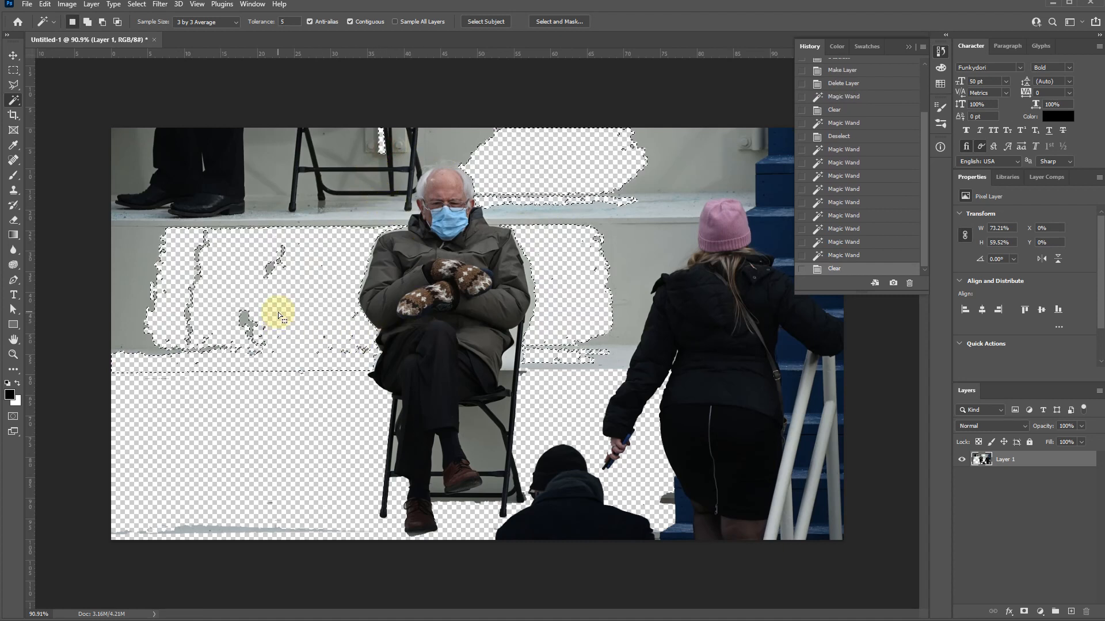
key(m)
key(ctrl+d)
- Erase the wall and empty chair parts beside and above the seated man's head with a 40 px eraser
key(e)
scroll(377, 125, up, 5)
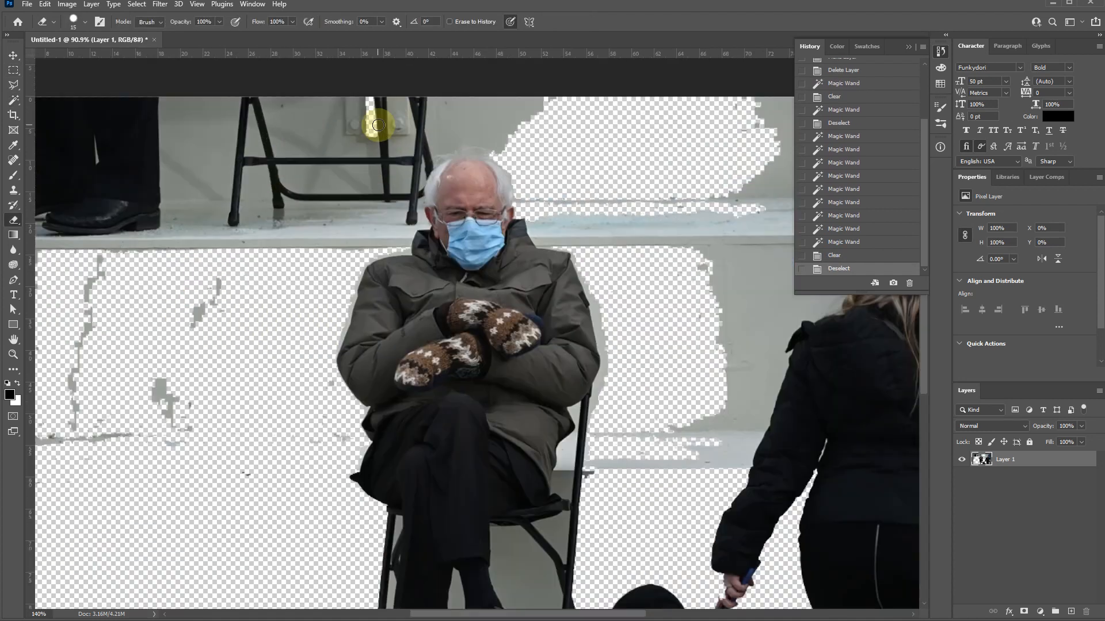
key(bracketright)
key(bracketright)
key(bracketright)
scroll(345, 249, down, 1)
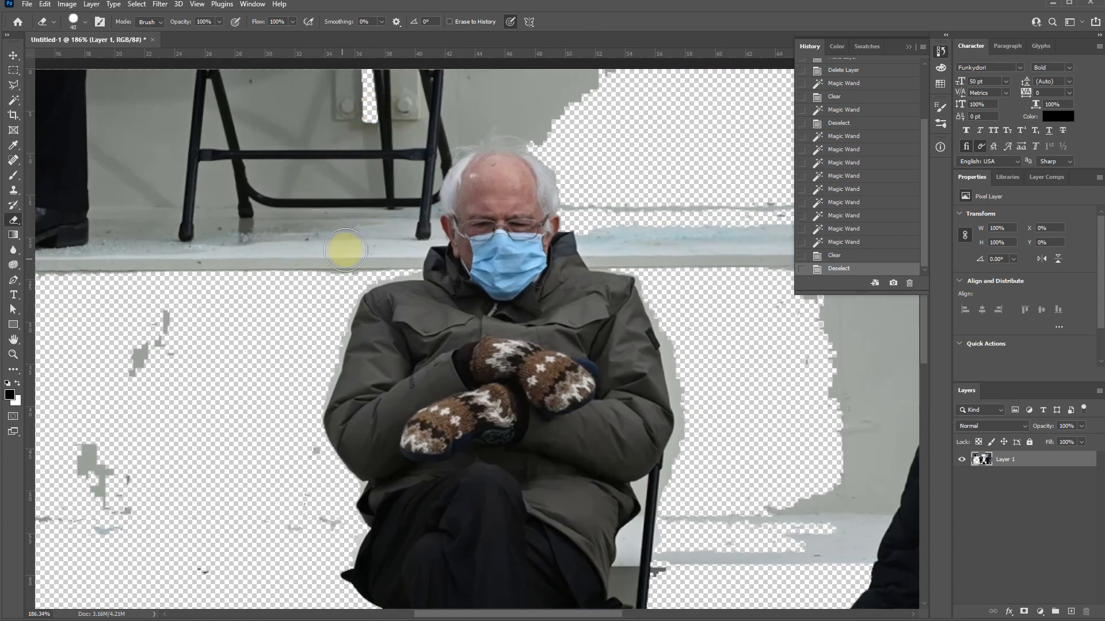
drag(336, 262, 353, 239)
drag(297, 215, 351, 306)
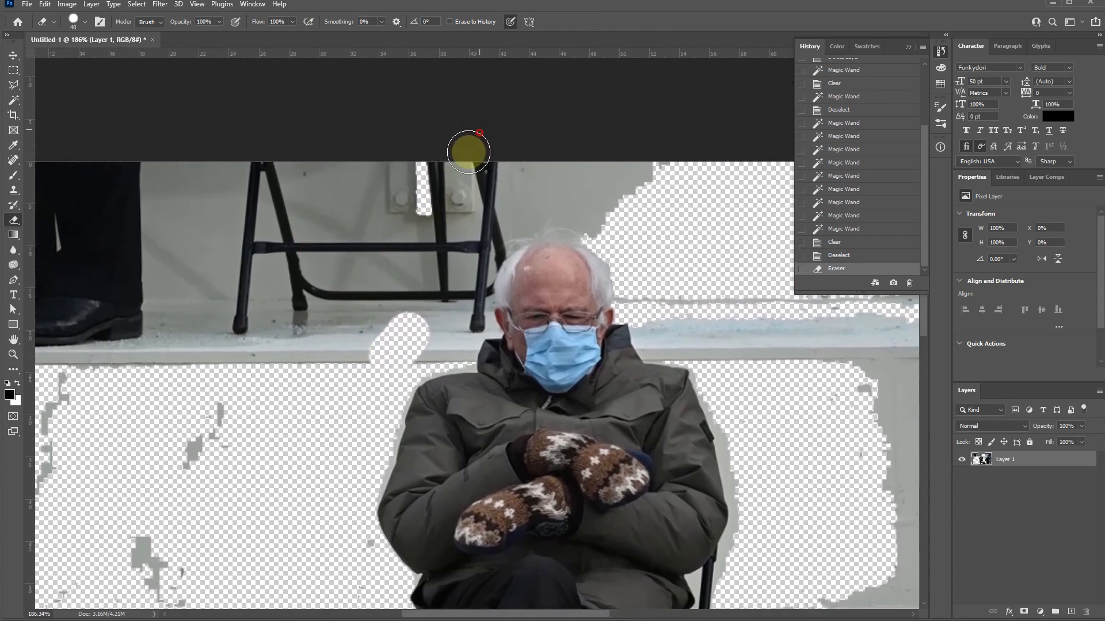
mouse_move(468, 150)
mouse_down()
mouse_move(399, 328)
mouse_move(469, 227)
mouse_move(518, 201)
mouse_move(621, 199)
mouse_move(650, 211)
mouse_move(435, 170)
mouse_move(603, 171)
mouse_up()
drag(487, 184, 483, 187)
drag(282, 326, 464, 273)
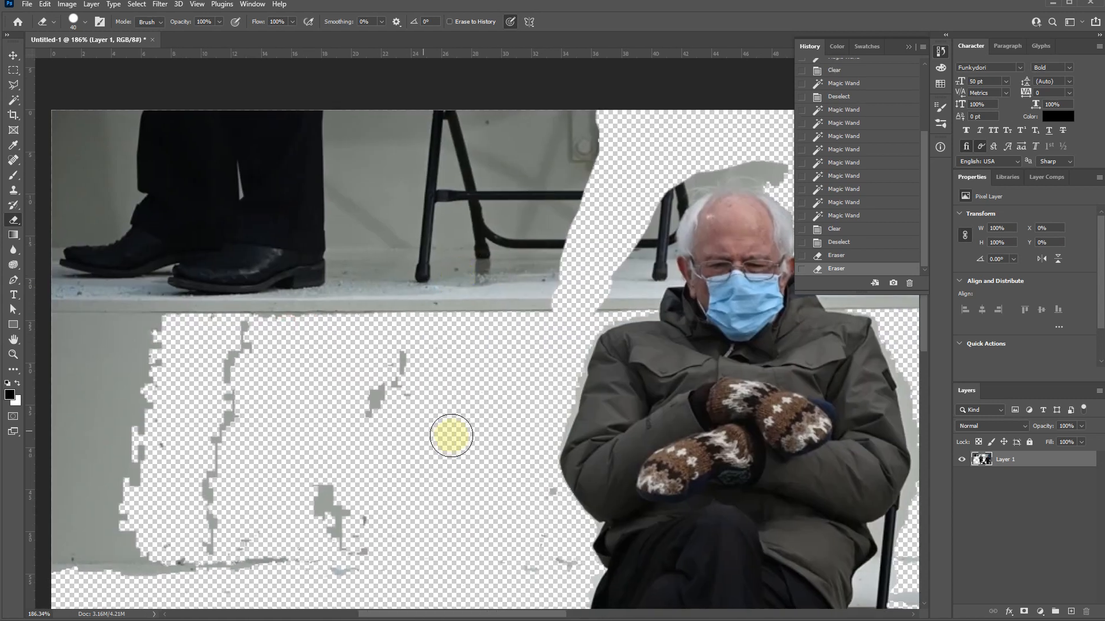
- Enlarge the eraser brush to 700 px for clearing the remaining background
scroll(443, 411, down, 1)
scroll(459, 326, down, 3)
scroll(459, 326, down, 1)
key(bracketright)
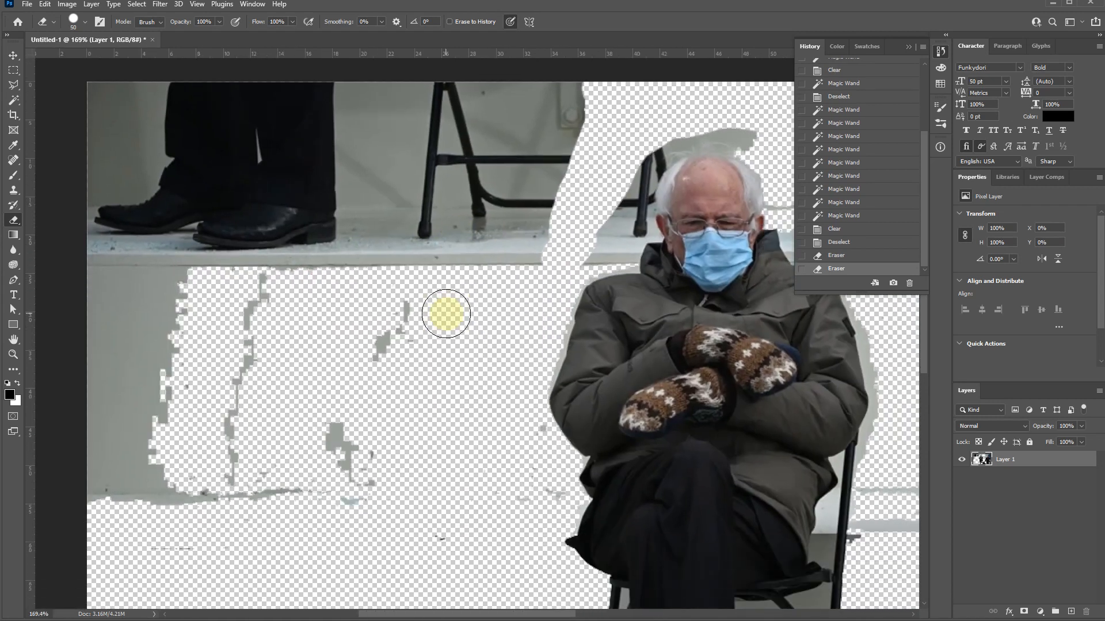
key(bracketright)
key(bracketright)
key(bracketright)
key(bracketright)
key(bracketright)
key(bracketright)
key(bracketright)
key(bracketright)
key(bracketright)
key(bracketright)
key(bracketright)
key(bracketright)
key(bracketright)
key(bracketright)
key(bracketright)
scroll(370, 360, down, 2)
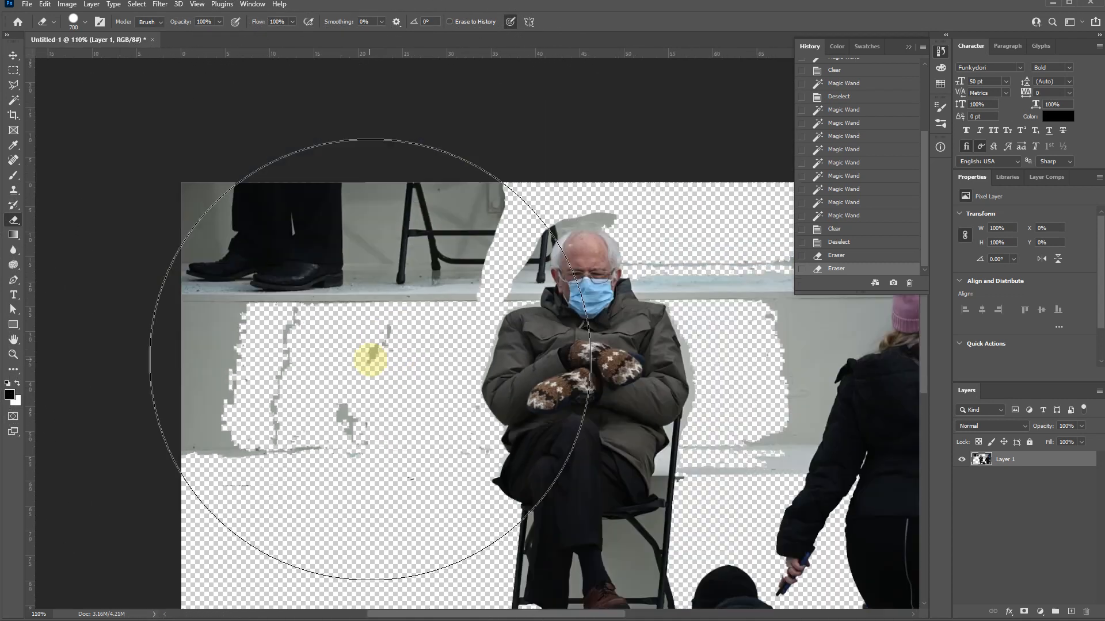
scroll(370, 360, down, 1)
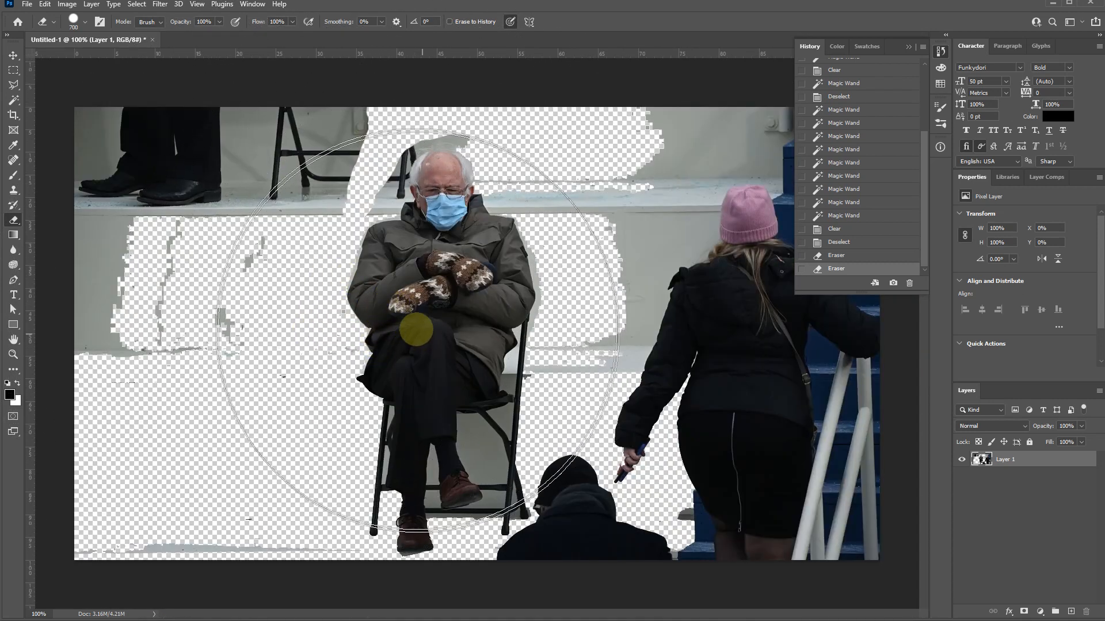
- Set the eraser to 200 px and erase the standing person's legs, the empty chair and the outer wall areas around the seated man
key(bracketleft)
key(bracketleft)
key(bracketleft)
key(bracketleft)
key(bracketleft)
click(84, 21)
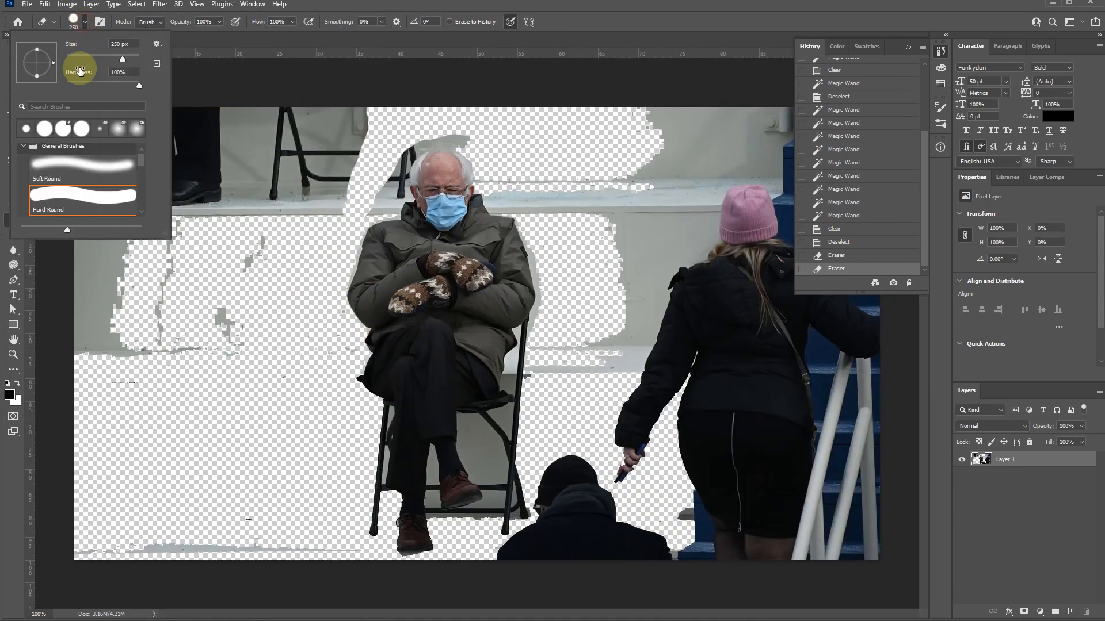
click(86, 20)
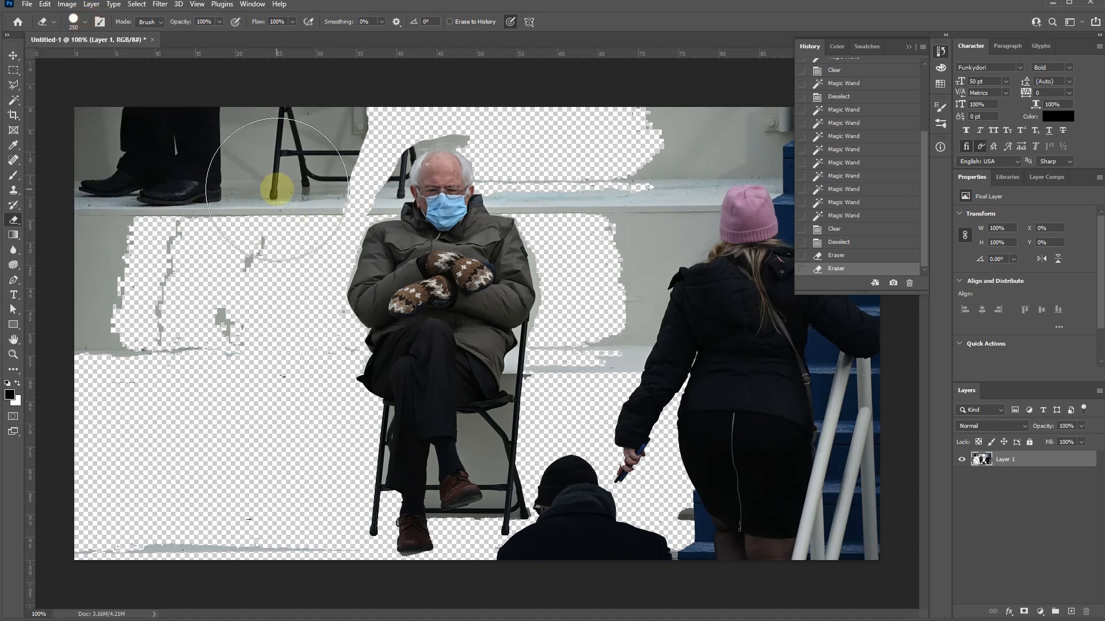
key(bracketleft)
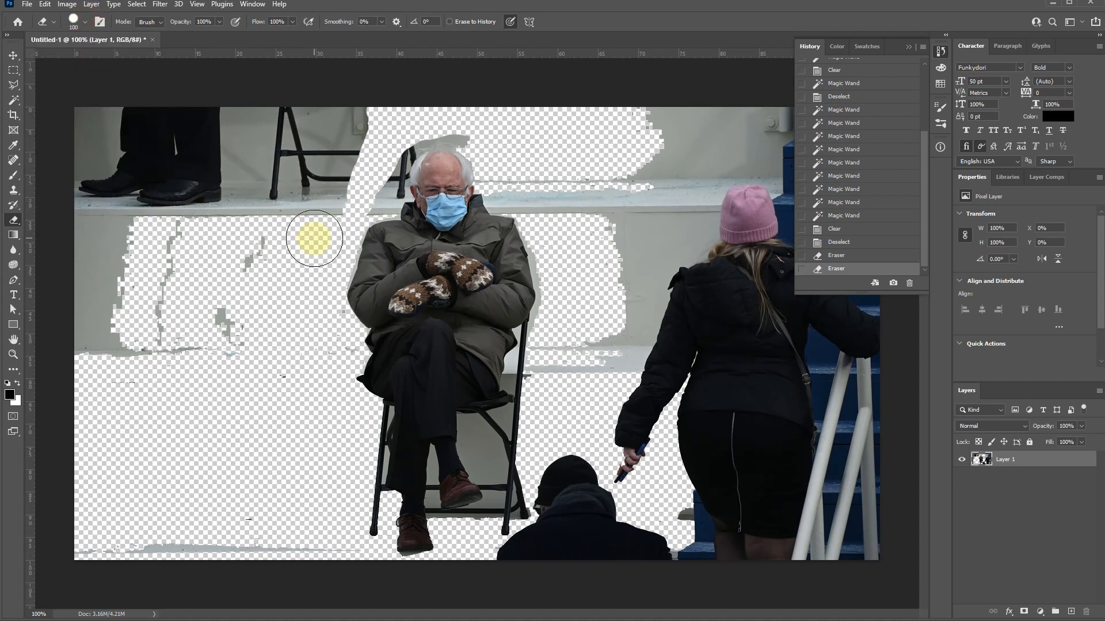
key(bracketright)
key(bracketright)
key(bracketright)
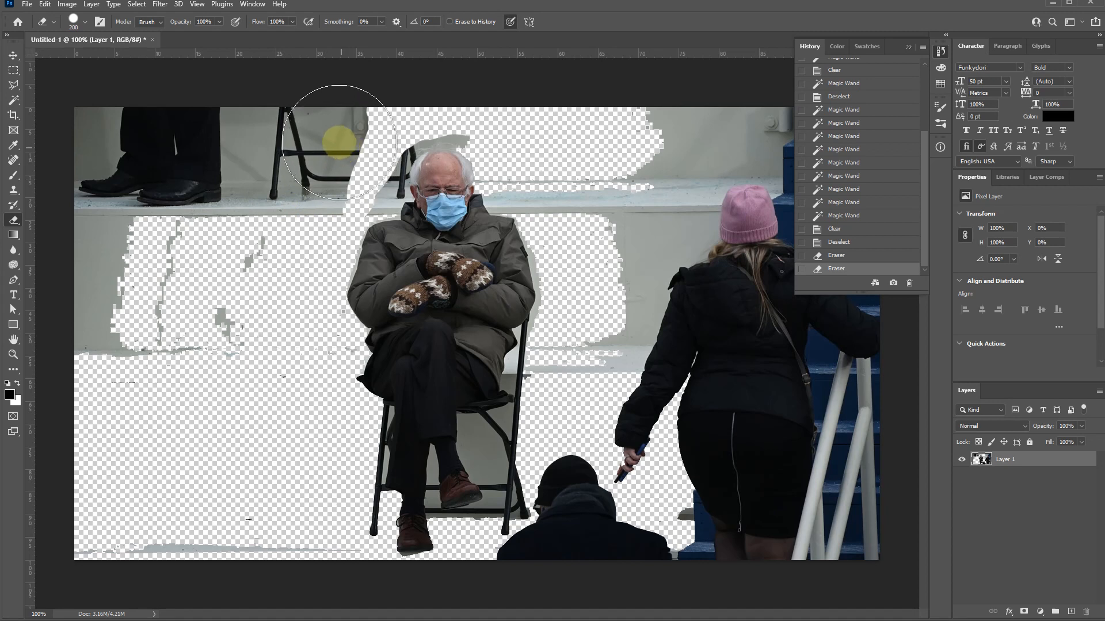
mouse_move(333, 123)
mouse_down()
mouse_move(120, 135)
mouse_move(129, 189)
mouse_move(303, 197)
mouse_move(256, 245)
mouse_move(191, 373)
mouse_move(144, 242)
mouse_move(121, 229)
mouse_move(110, 381)
mouse_move(151, 523)
mouse_move(234, 527)
mouse_move(312, 555)
mouse_move(287, 505)
mouse_move(294, 335)
mouse_move(241, 235)
mouse_move(292, 163)
mouse_move(486, 123)
mouse_move(614, 125)
mouse_move(549, 158)
mouse_move(569, 164)
mouse_move(663, 165)
mouse_move(764, 148)
mouse_move(822, 161)
mouse_move(754, 215)
mouse_move(649, 221)
mouse_move(623, 311)
mouse_move(541, 354)
mouse_move(603, 355)
mouse_up()
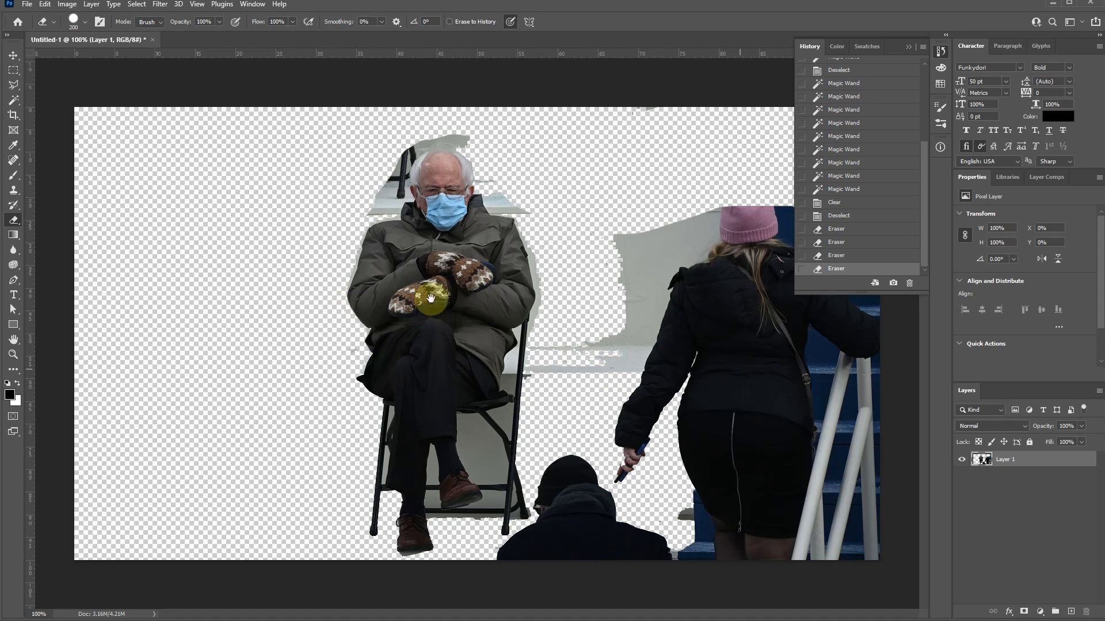
key(f)
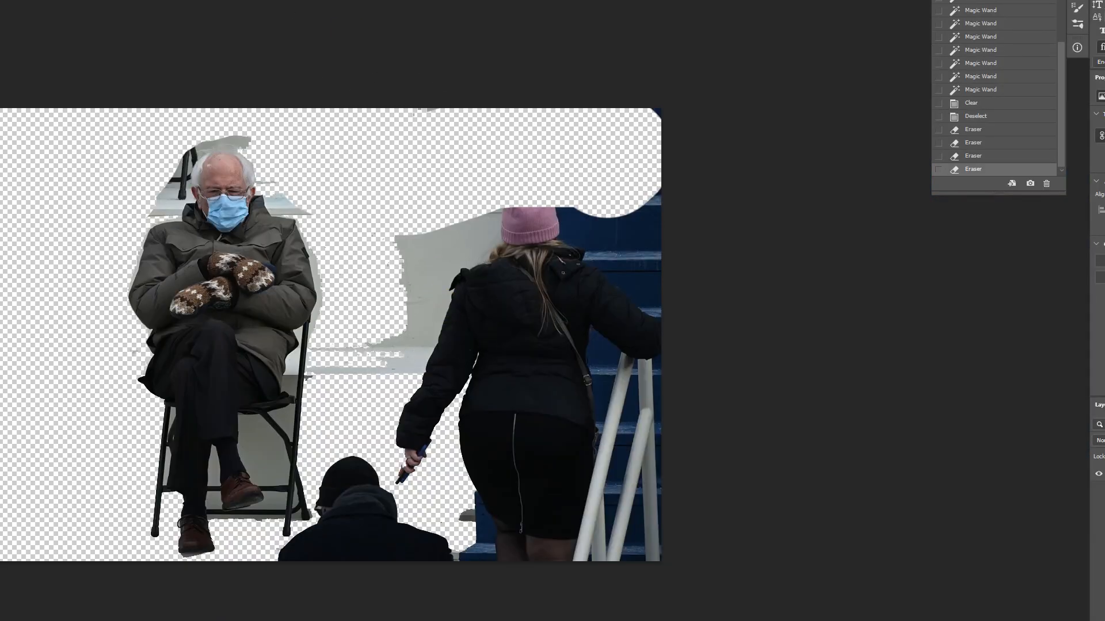
key(f)
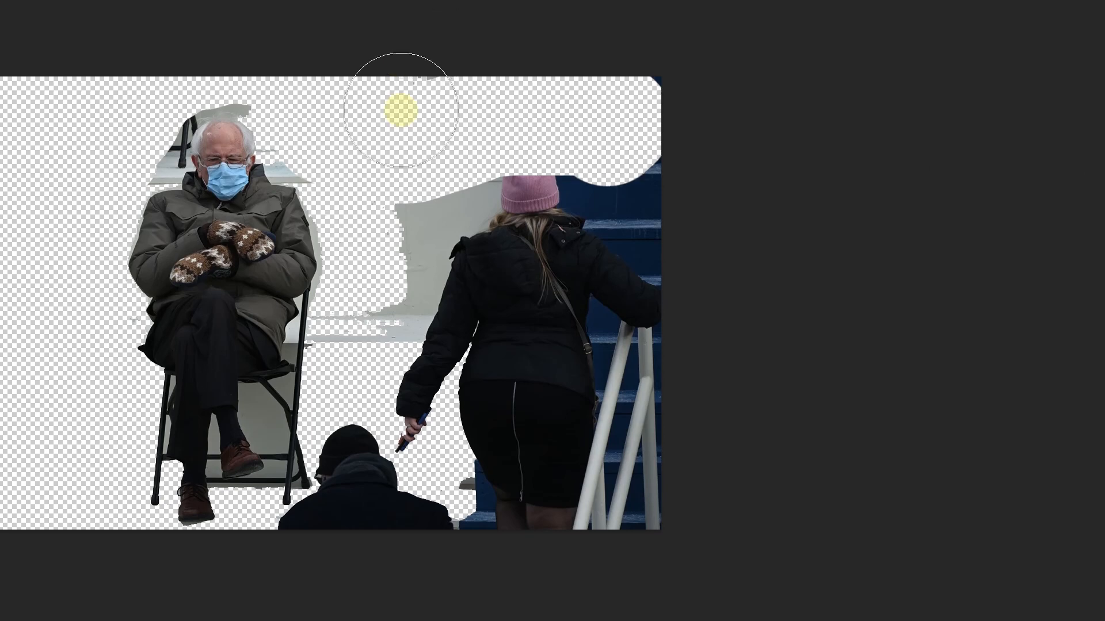
key(f)
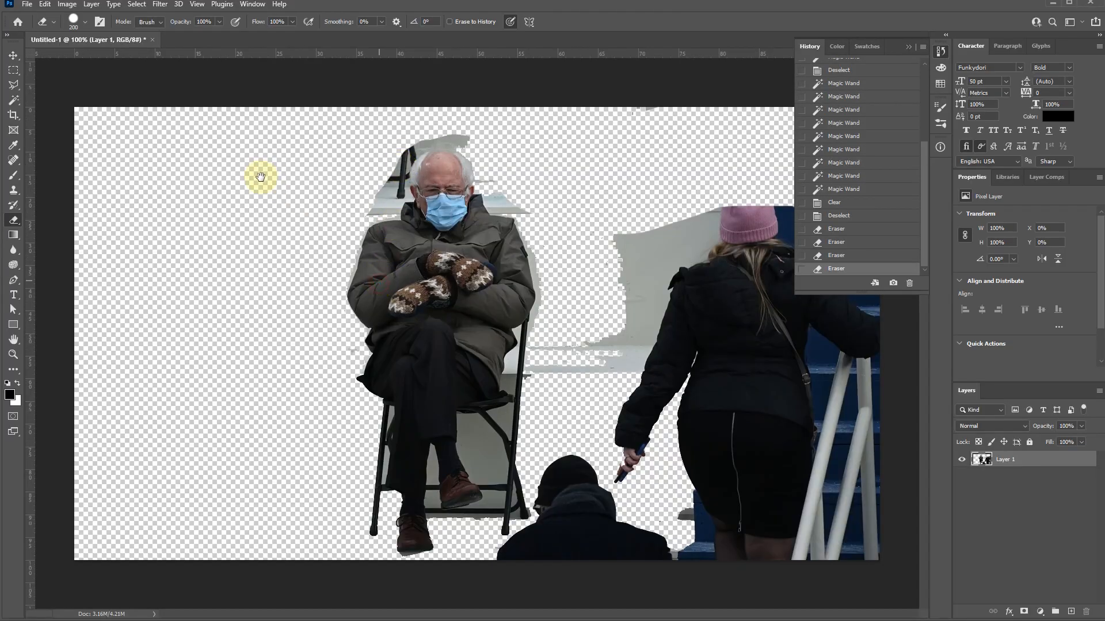
- Erase the woman in the pink hat, the blue stairs, the remaining wall beside her and the dark-clothed bystander near the chair
scroll(320, 266, up, 1)
scroll(366, 290, up, 1)
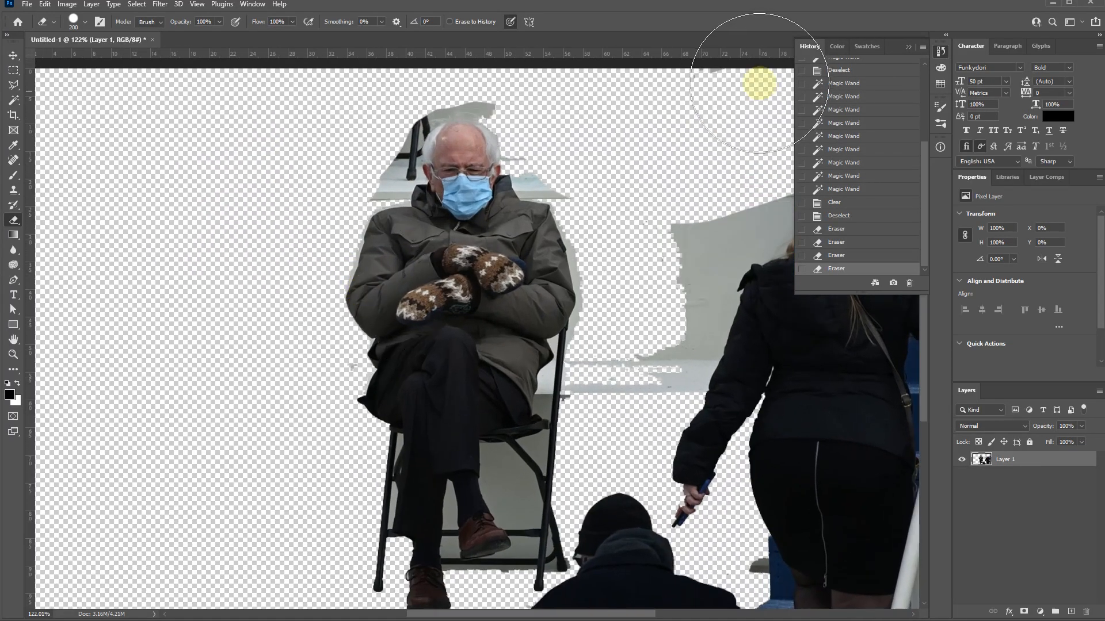
mouse_move(498, 257)
mouse_down()
mouse_move(392, 222)
mouse_move(306, 347)
mouse_move(850, 46)
mouse_move(395, 328)
mouse_move(511, 192)
mouse_move(501, 226)
mouse_up()
mouse_move(536, 324)
mouse_down()
mouse_move(518, 345)
mouse_move(641, 167)
mouse_move(794, 451)
mouse_move(777, 598)
mouse_move(846, 564)
mouse_move(612, 572)
mouse_move(668, 545)
mouse_move(515, 507)
mouse_move(503, 538)
mouse_move(513, 580)
mouse_move(549, 563)
mouse_up()
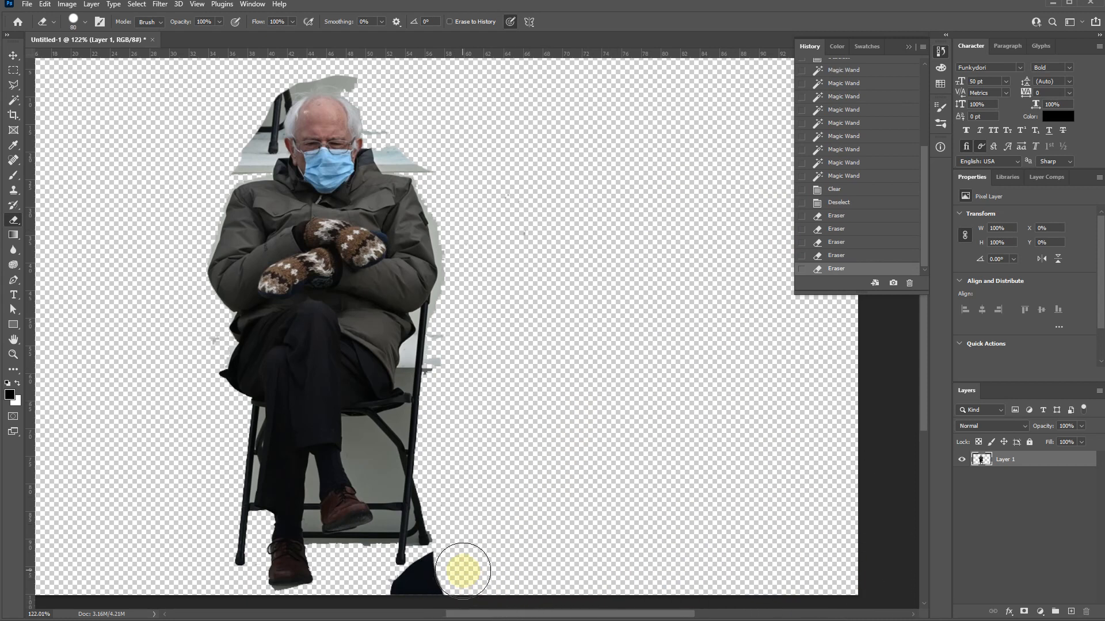
mouse_move(415, 478)
mouse_down()
mouse_move(448, 182)
mouse_move(449, 197)
mouse_up()
scroll(470, 291, up, 5)
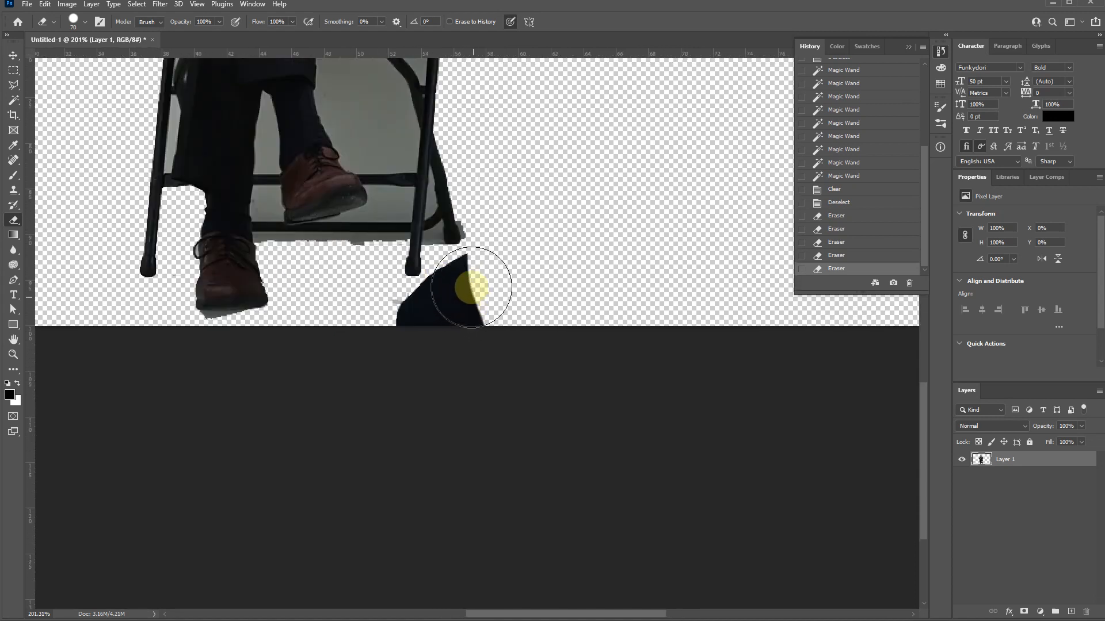
mouse_move(473, 288)
mouse_down()
mouse_move(429, 323)
mouse_move(447, 313)
mouse_up()
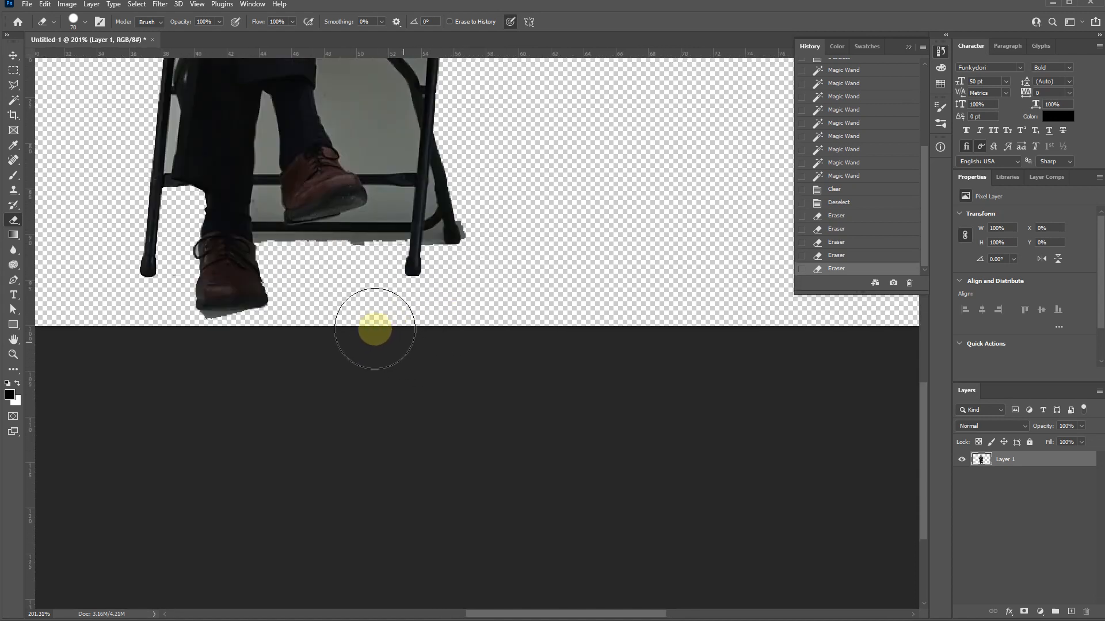
- Select the wall areas visible through the chair frame with the Magic Wand at tolerance 5 and delete them
scroll(424, 431, up, 8)
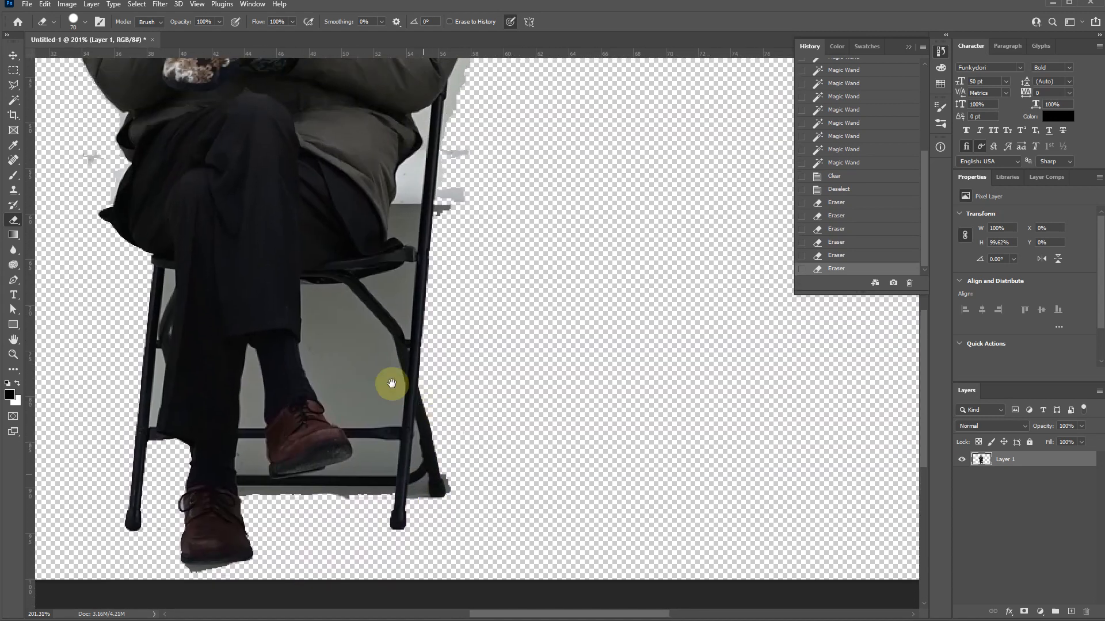
key(w)
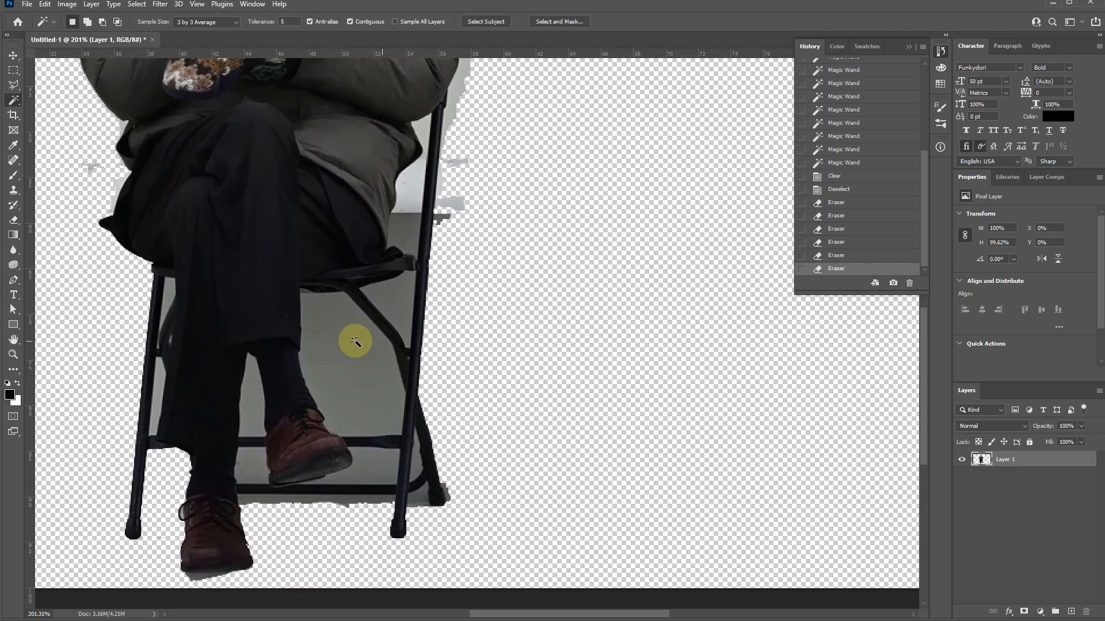
click(356, 357)
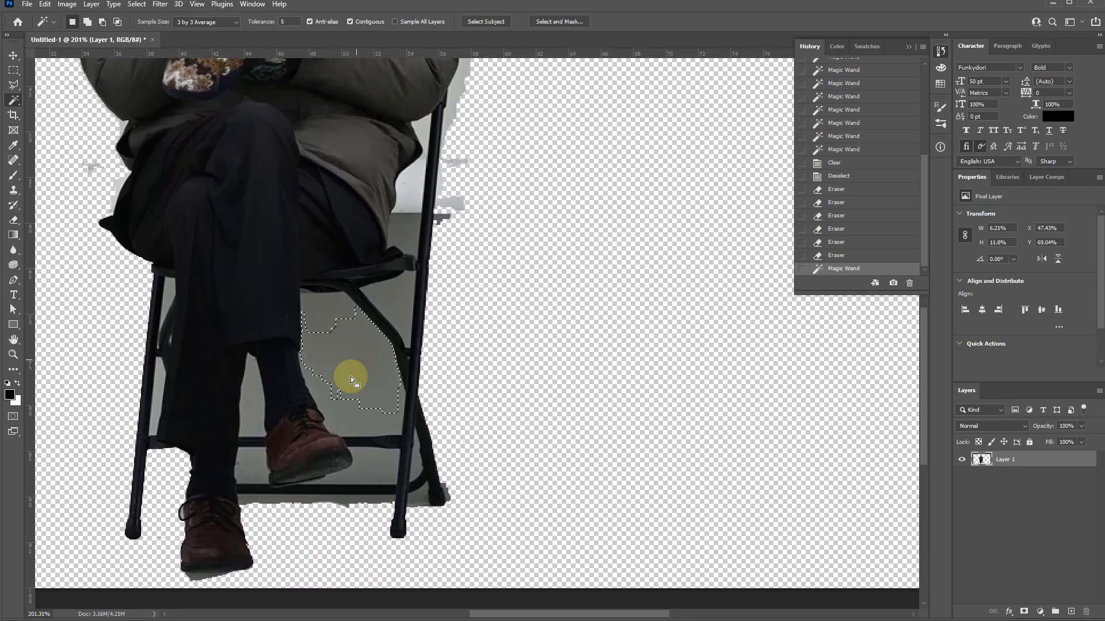
shift+click(254, 403)
shift+click(253, 465)
shift+click(370, 465)
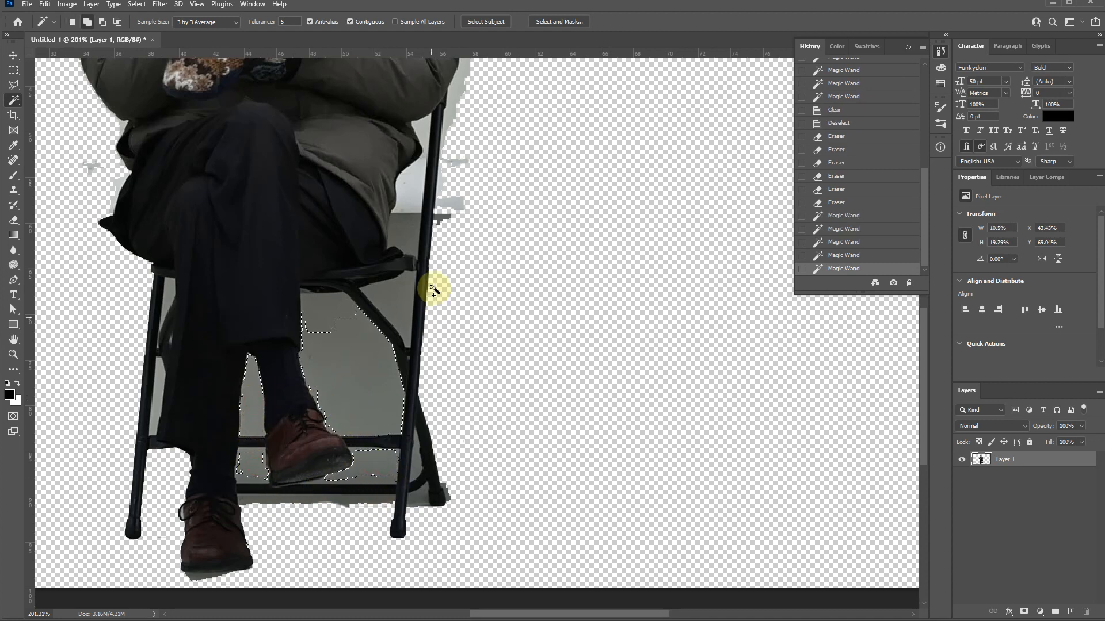
shift+click(404, 295)
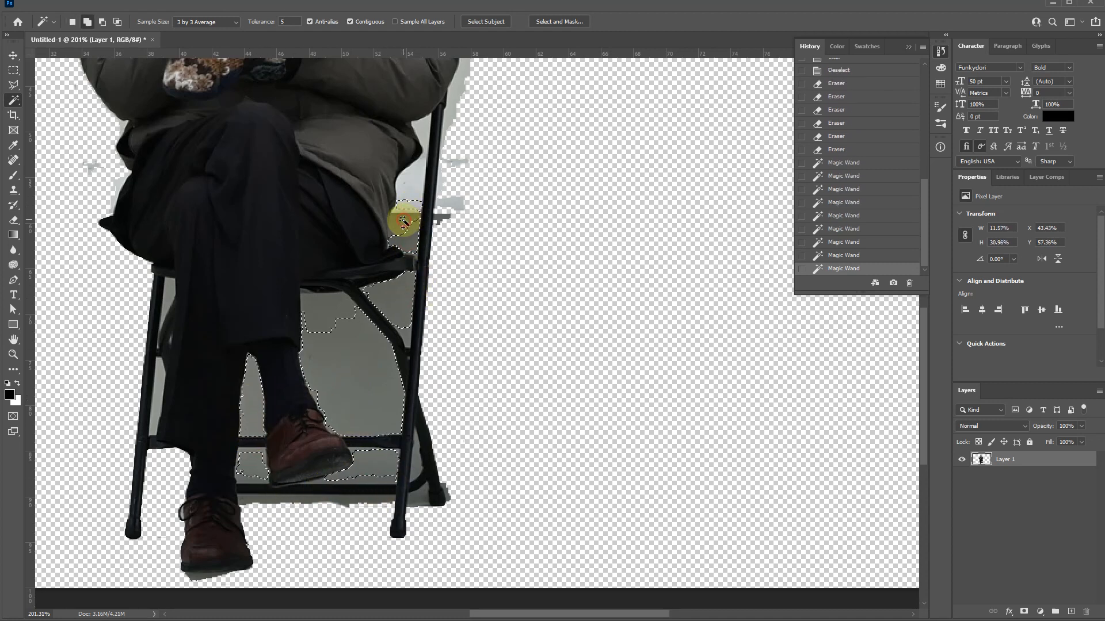
shift+click(412, 192)
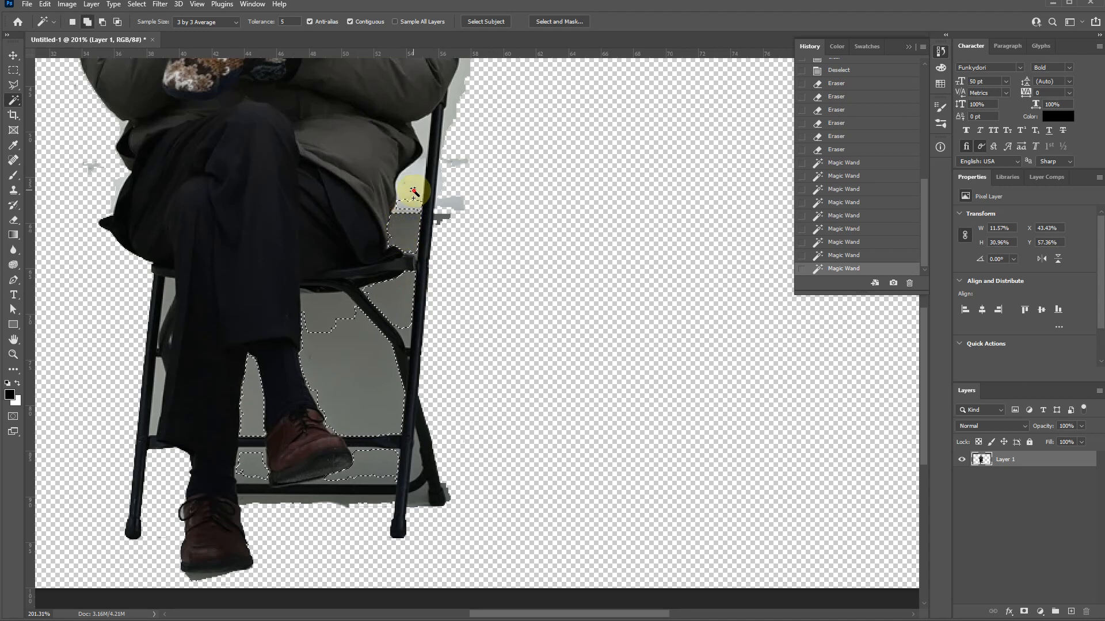
shift+click(412, 192)
scroll(332, 301, up, 10)
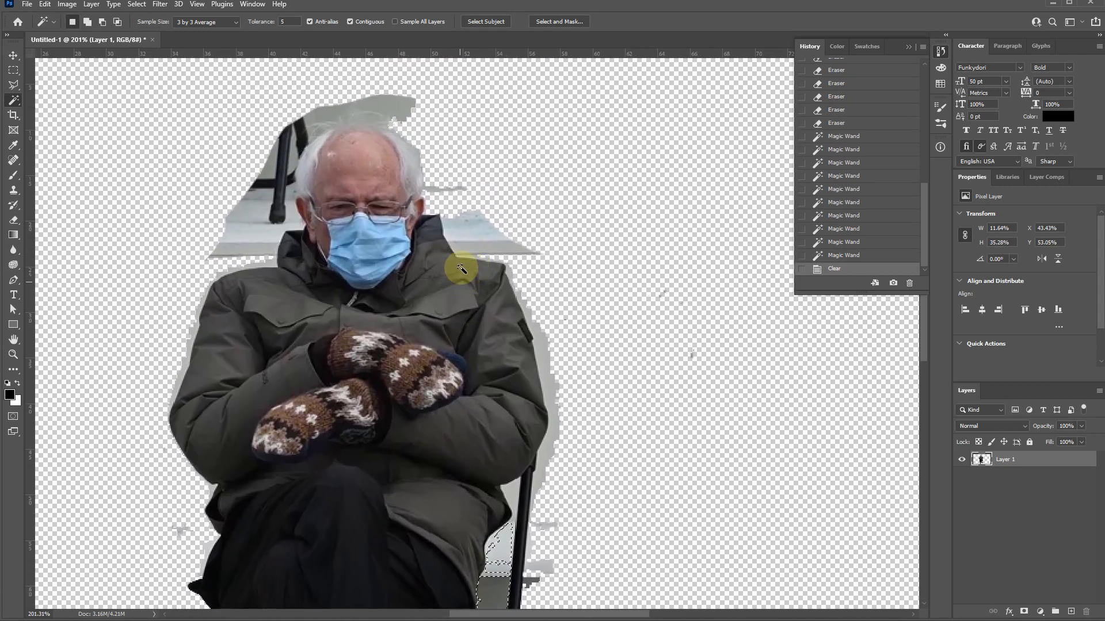
key(Delete)
- Try to erase the thin wall strip beside the seated man's head, and clear the active selection
key(e)
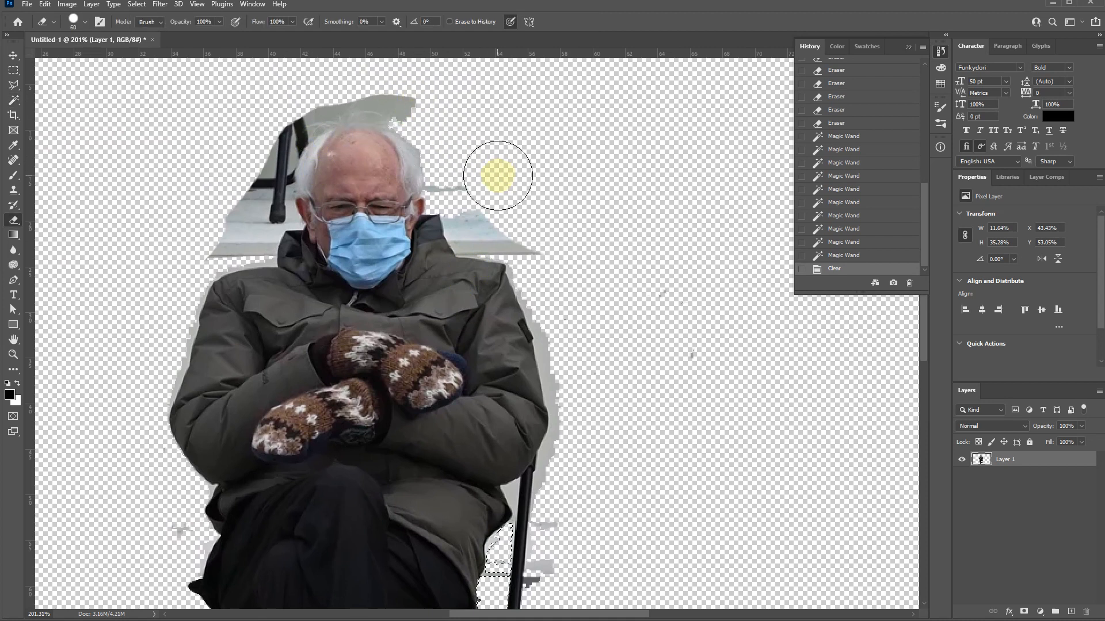
scroll(474, 185, up, 5)
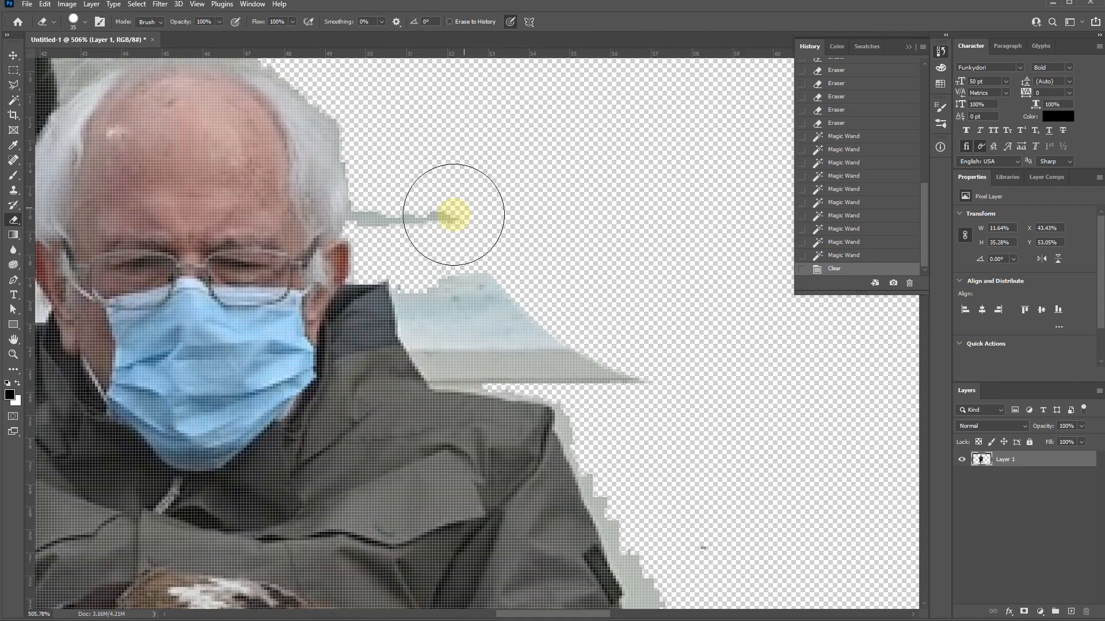
mouse_move(409, 221)
mouse_down()
mouse_move(445, 217)
mouse_move(423, 218)
mouse_up()
key(m)
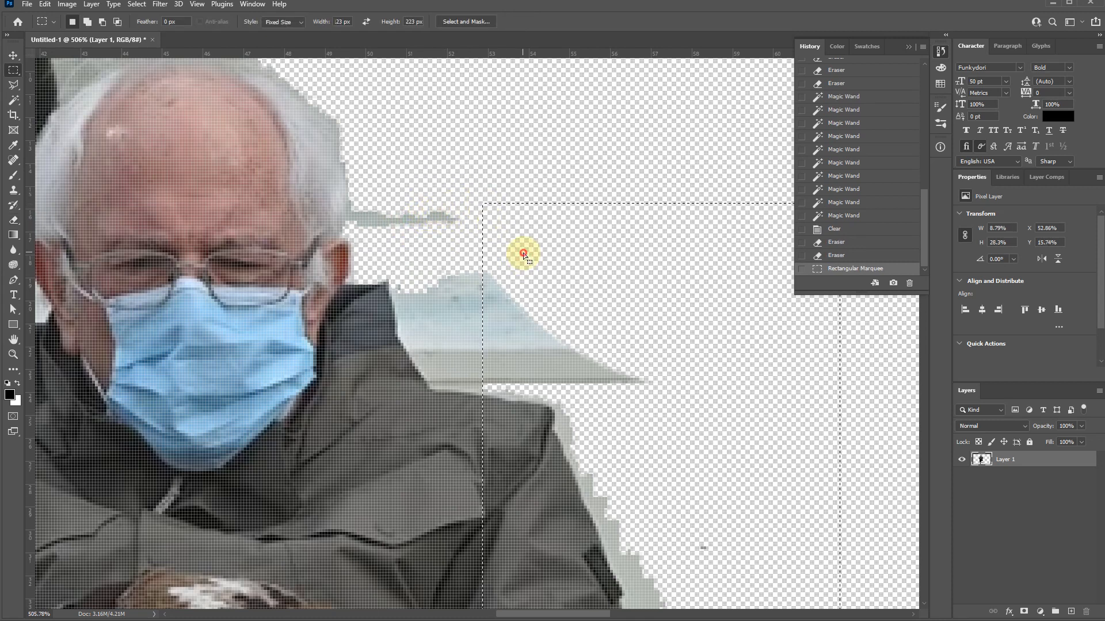
key(ctrl+d)
- Erase the wall remnants beside the seated man's head and along his collar and shoulder, using a 15 px eraser for the edges
key(e)
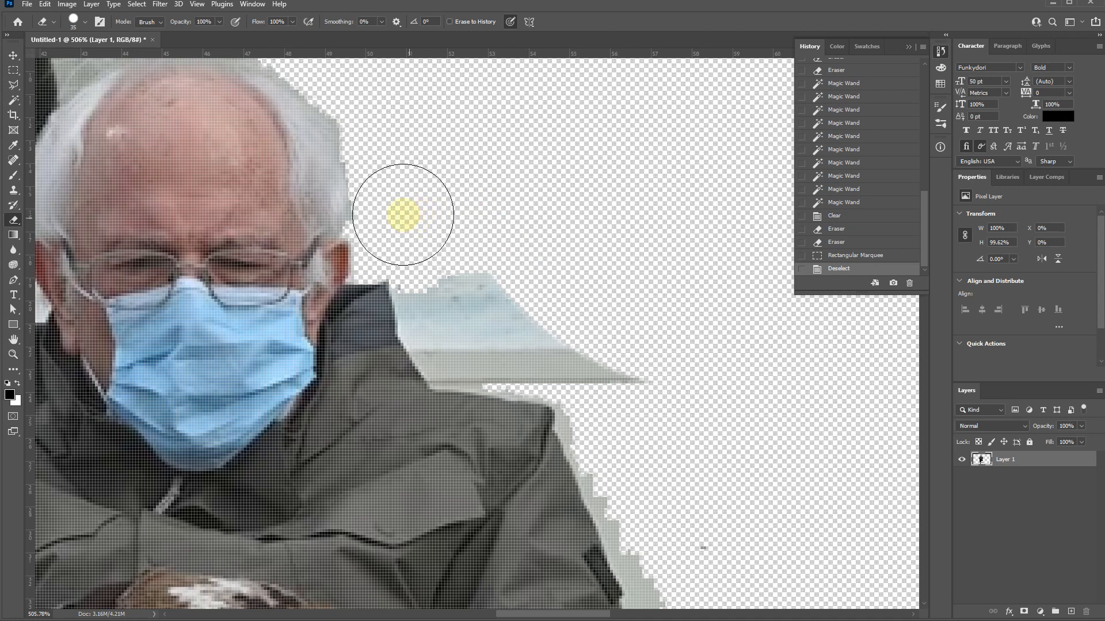
drag(403, 215, 439, 271)
drag(445, 288, 456, 337)
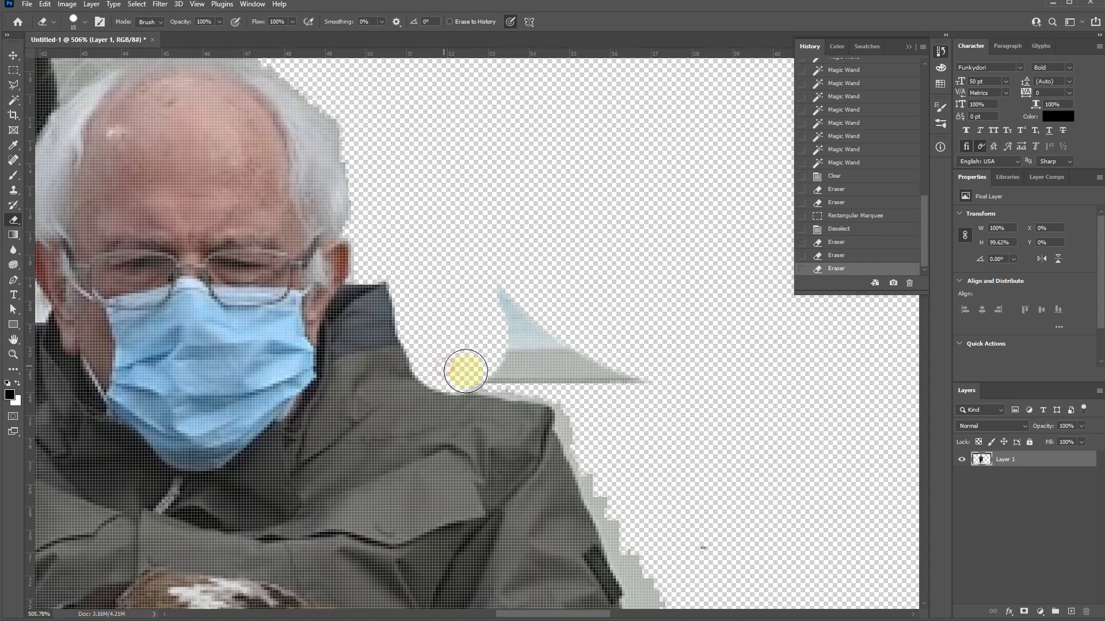
mouse_move(515, 380)
mouse_down()
mouse_move(567, 352)
mouse_move(567, 369)
mouse_up()
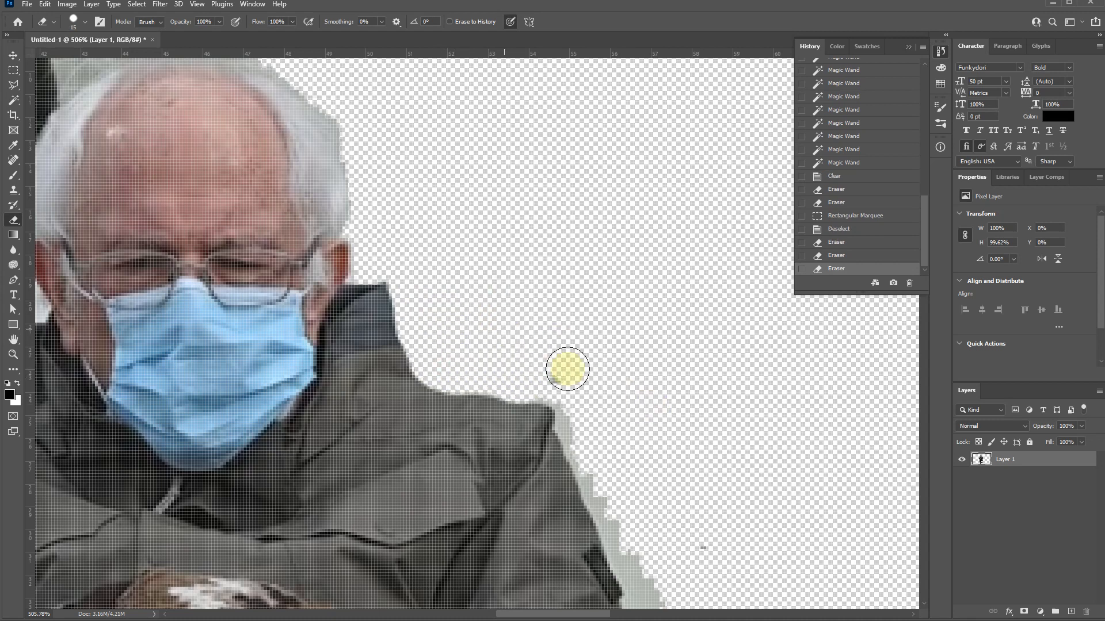
drag(597, 455, 617, 497)
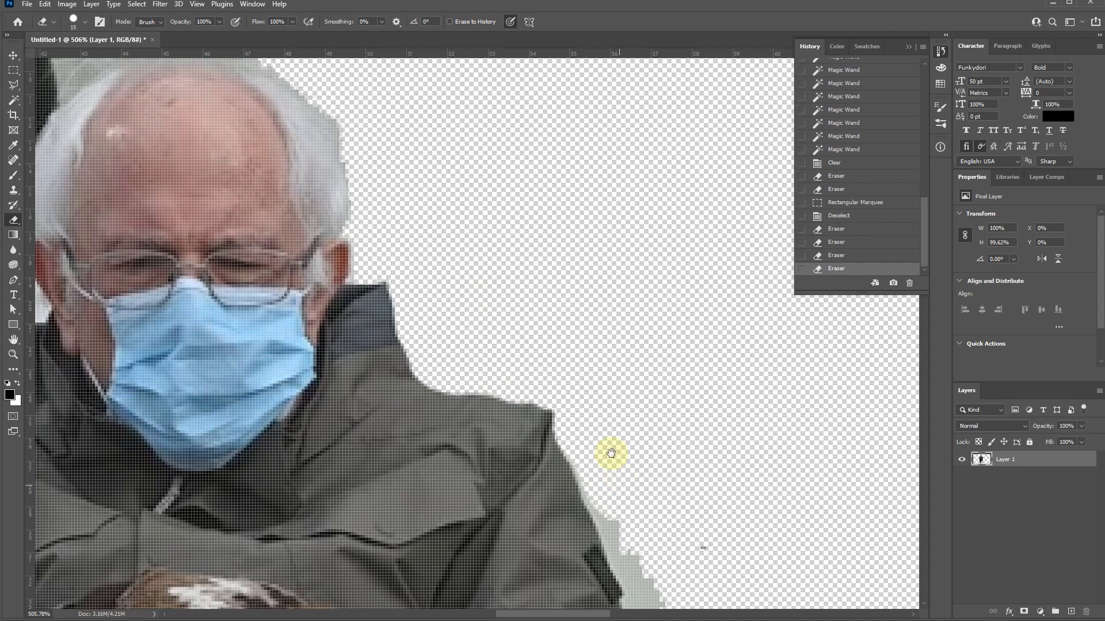
- Erase the wall fringe along the outer edge of the jacket sleeve and the chair's back post with the 15 px eraser
mouse_move(601, 434)
mouse_down()
mouse_move(386, 162)
mouse_move(387, 198)
mouse_move(441, 340)
mouse_up()
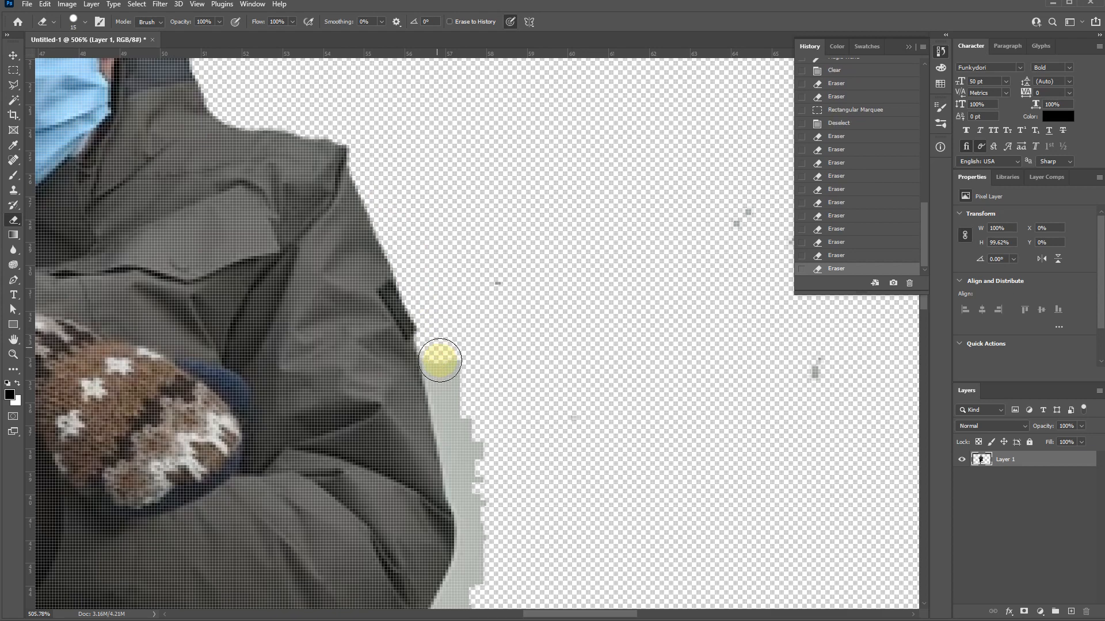
mouse_move(449, 395)
mouse_down()
mouse_move(499, 461)
mouse_move(474, 338)
mouse_move(441, 358)
mouse_up()
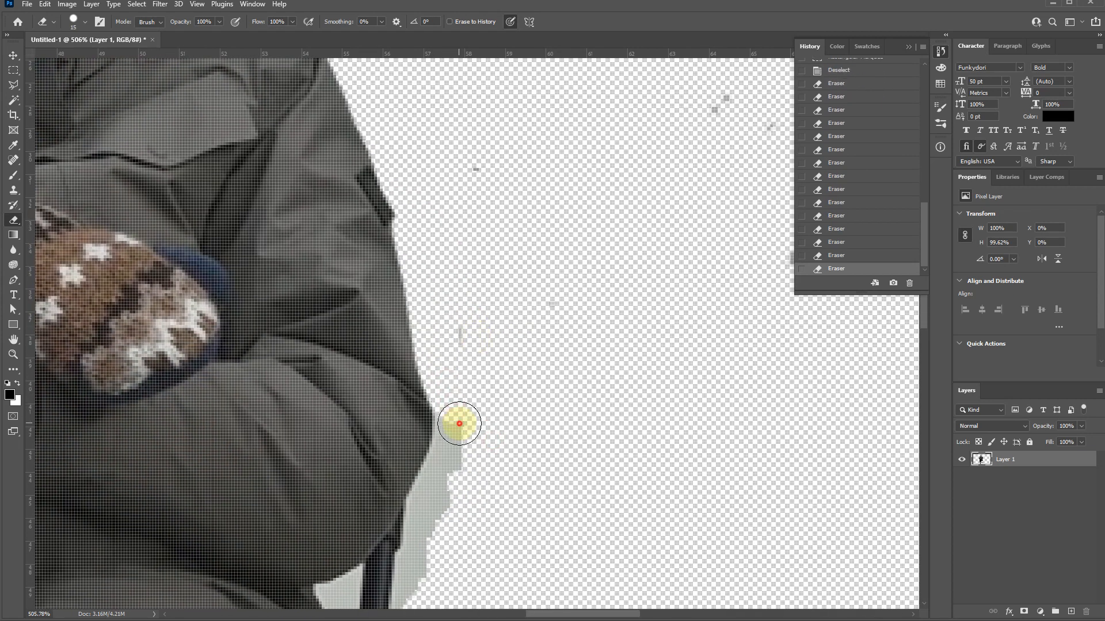
mouse_move(457, 445)
mouse_down()
mouse_move(422, 516)
mouse_move(501, 251)
mouse_move(476, 241)
mouse_up()
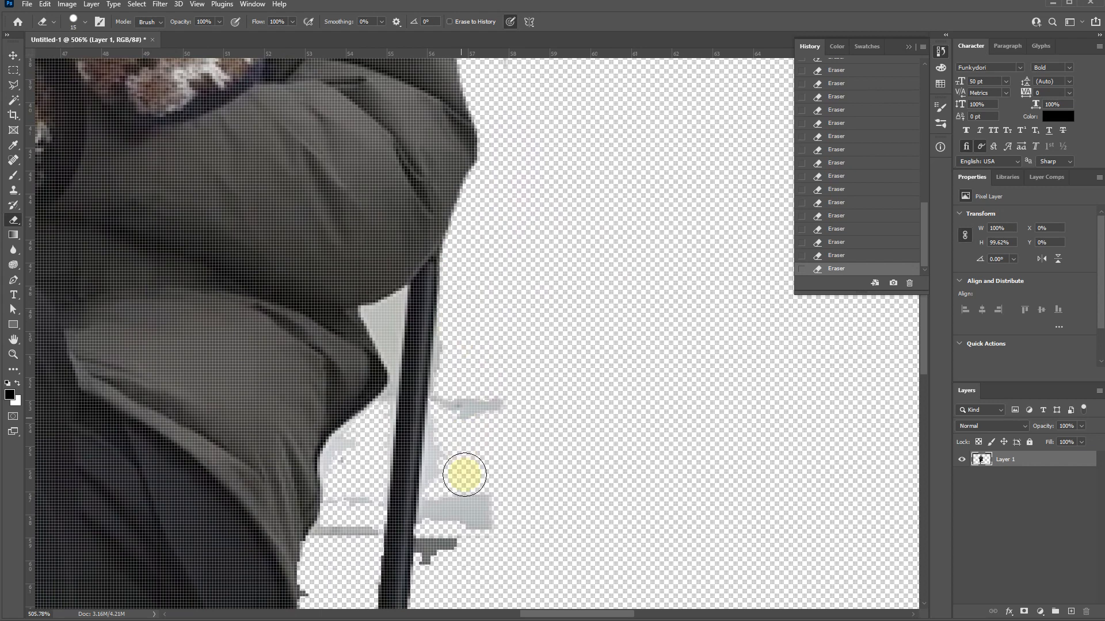
drag(439, 534, 436, 550)
drag(476, 501, 477, 524)
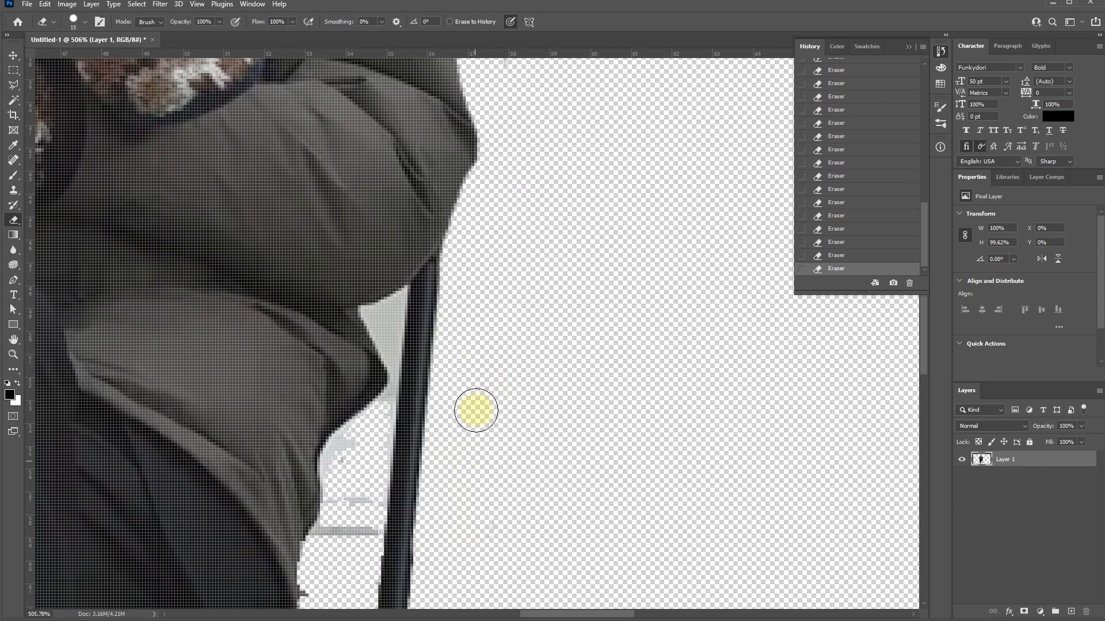
- Erase the small wall patch where the chair's diagonal brace meets the back post, using a smaller eraser brush
drag(520, 383, 553, 27)
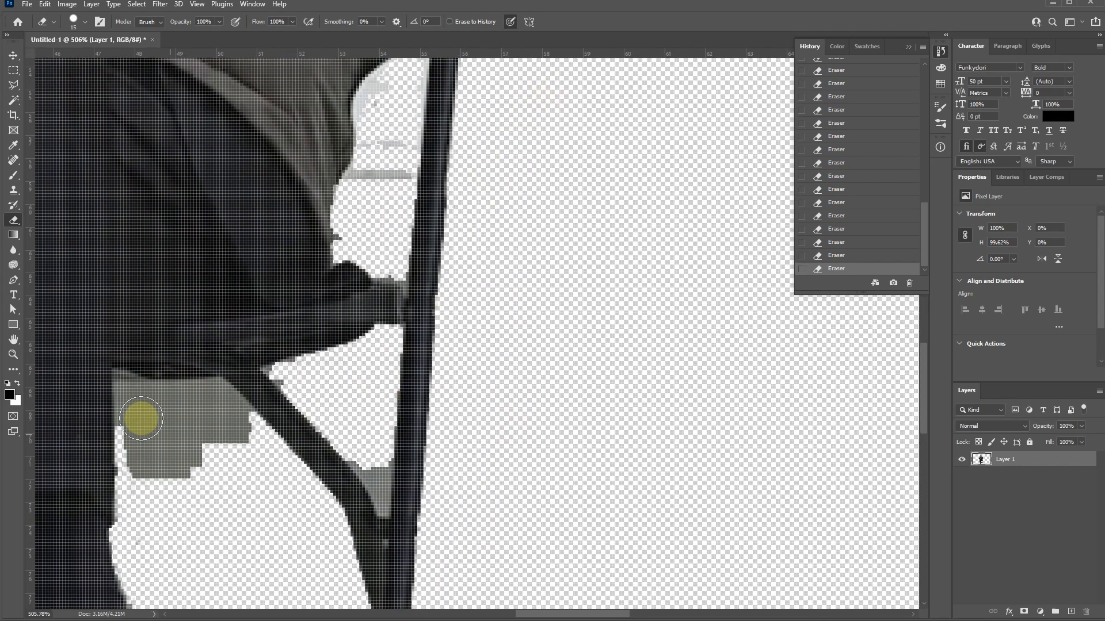
key(ctrl+0)
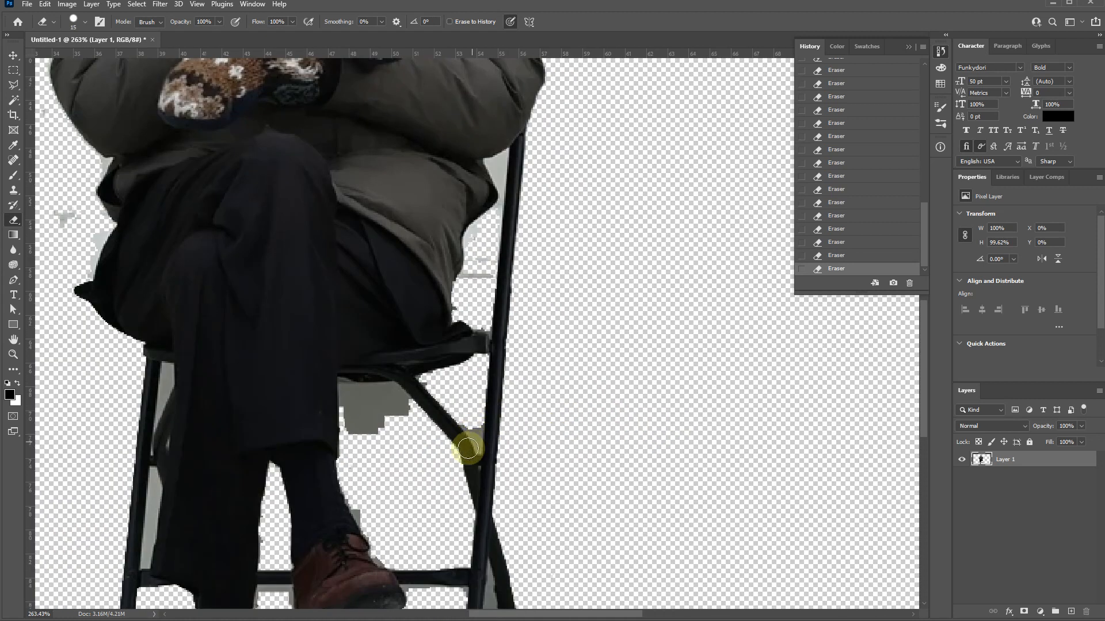
scroll(462, 482, up, 5)
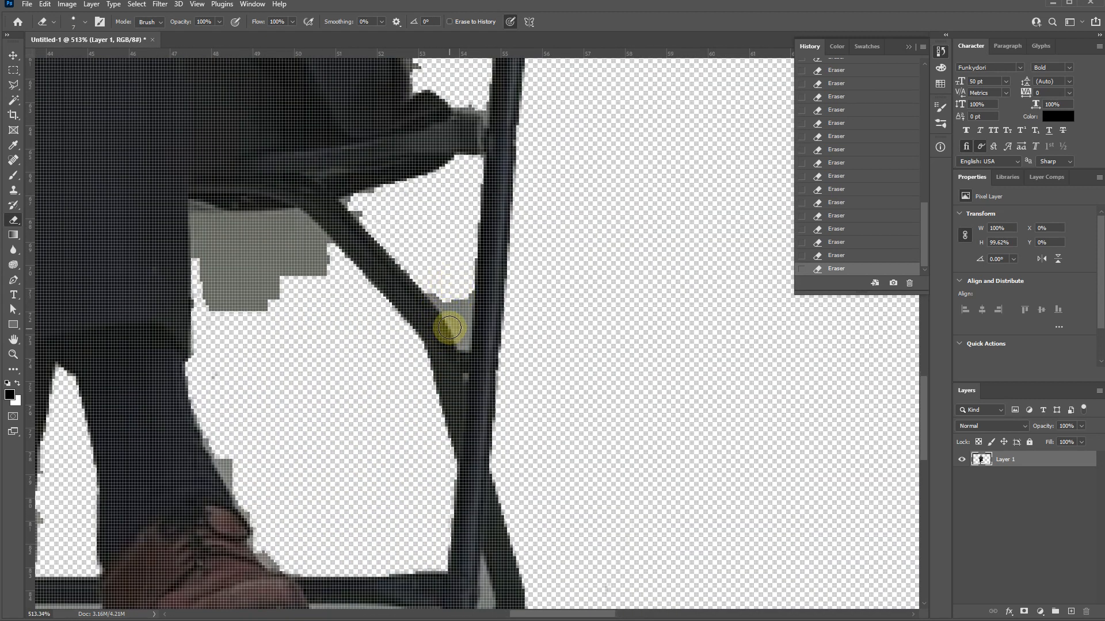
scroll(451, 305, up, 5)
mouse_move(458, 295)
mouse_down()
mouse_move(483, 366)
mouse_move(478, 217)
mouse_move(490, 182)
mouse_move(479, 230)
mouse_up()
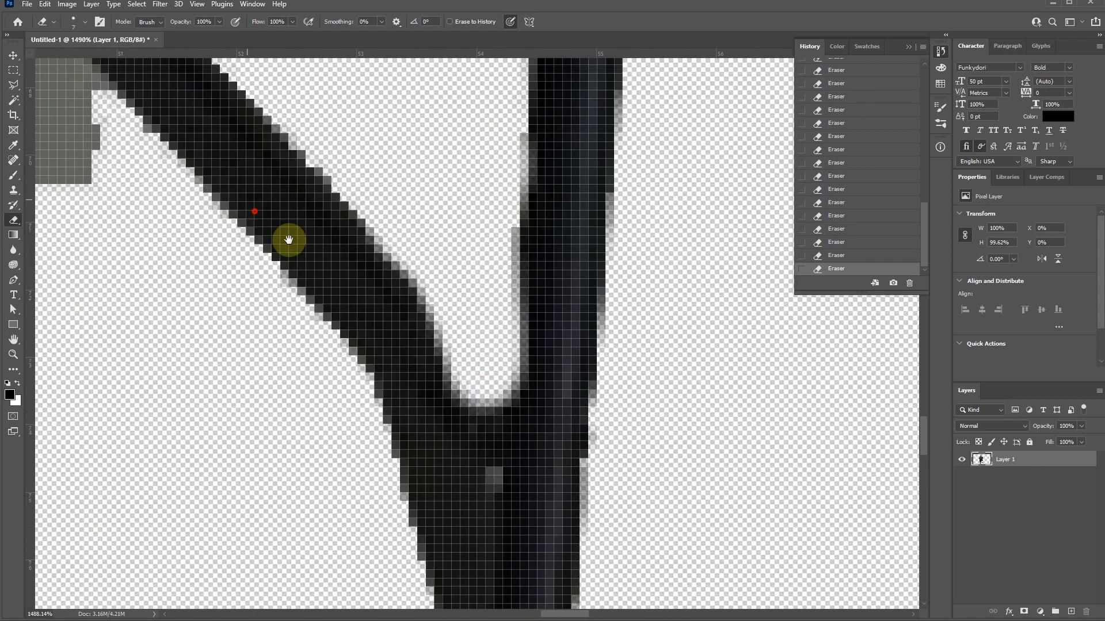
- Erase the wall patch beneath the chair seat, between the trouser leg and the diagonal brace
drag(288, 240, 493, 400)
mouse_move(298, 350)
mouse_down()
mouse_move(227, 206)
mouse_move(198, 177)
mouse_move(296, 282)
mouse_move(432, 352)
mouse_move(424, 316)
mouse_up()
mouse_move(391, 227)
mouse_down()
mouse_move(370, 215)
mouse_move(127, 205)
mouse_move(148, 451)
mouse_move(145, 370)
mouse_move(165, 376)
mouse_up()
key(bracketright)
mouse_move(202, 271)
mouse_down()
mouse_move(235, 303)
mouse_move(359, 345)
mouse_move(404, 420)
mouse_move(278, 444)
mouse_move(288, 464)
mouse_up()
key(bracketleft)
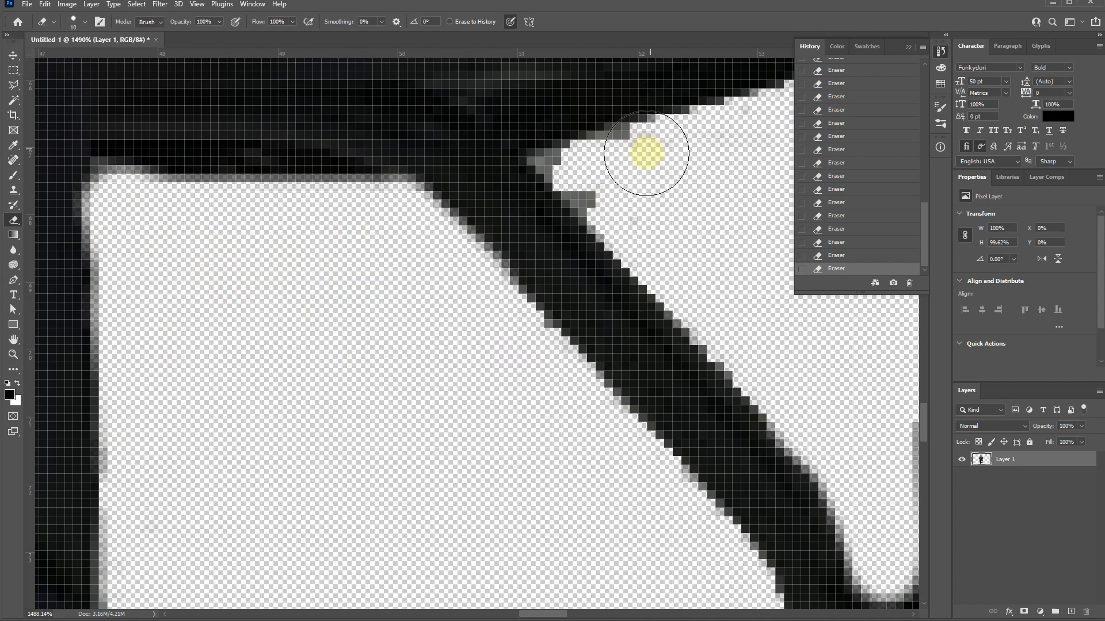
- Erase the leftover wall pixels in the corner where the outer side of the diagonal brace meets the chair seat, using a smaller eraser
key(bracketleft)
drag(629, 157, 599, 178)
key(bracketleft)
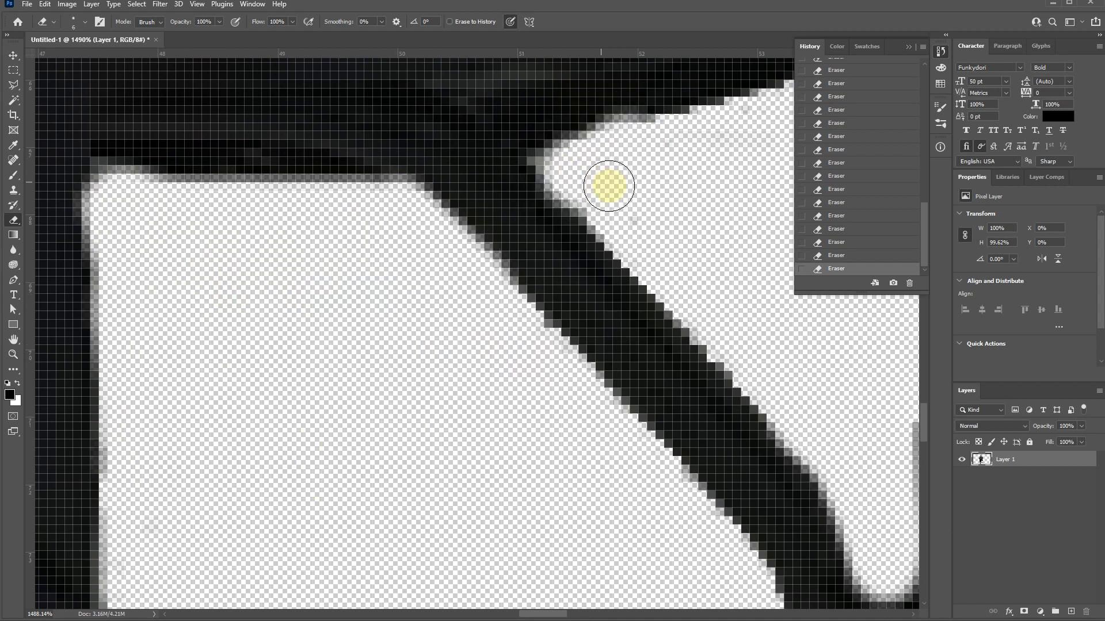
- Erase the wall patches and gray streaks in the gap between the jacket and the chair's back post
scroll(604, 185, down, 10)
scroll(406, 420, down, 5)
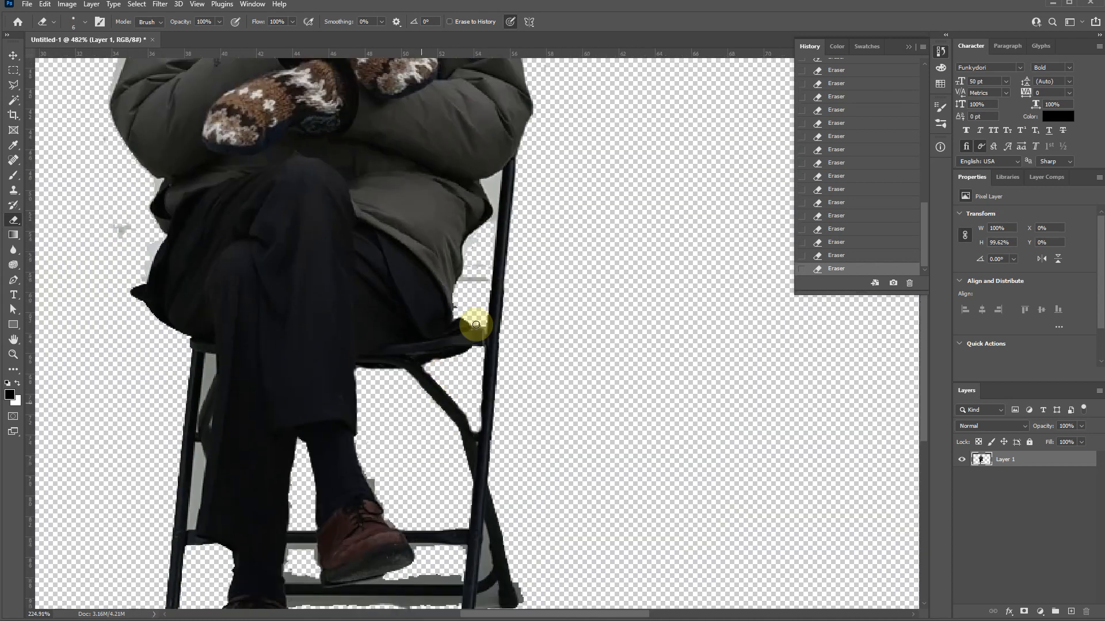
scroll(518, 198, up, 8)
scroll(402, 283, up, 4)
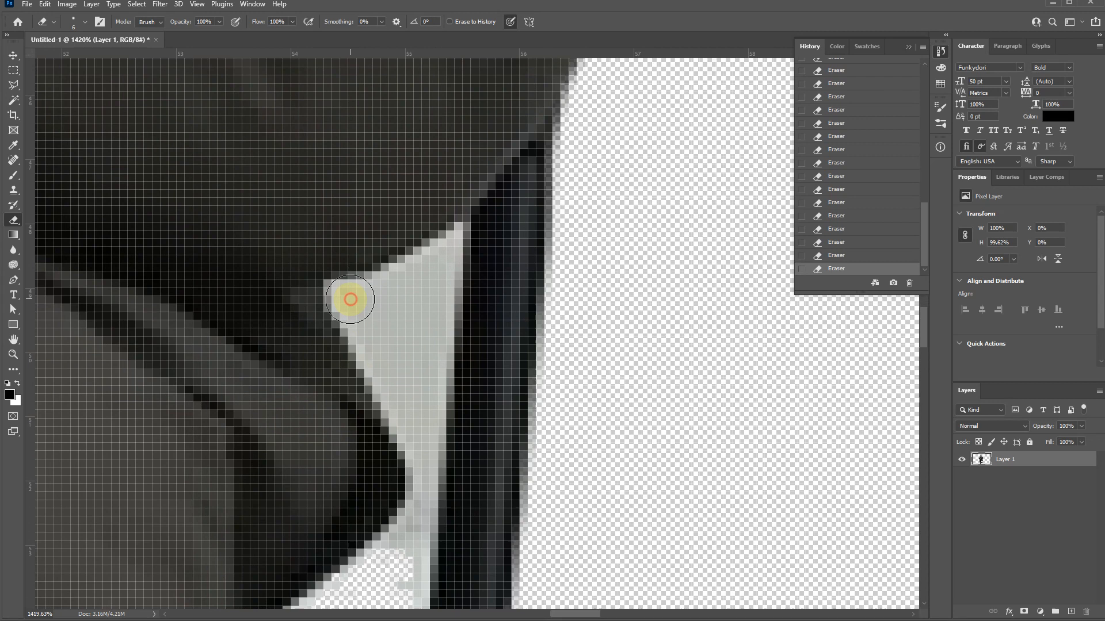
click(350, 299)
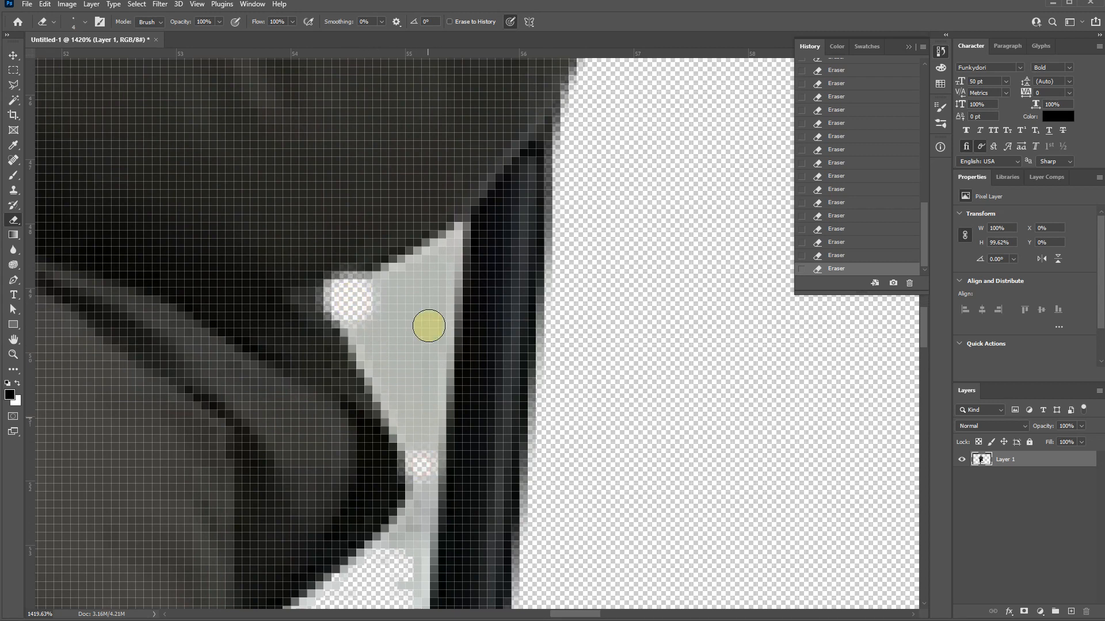
mouse_move(451, 241)
mouse_down()
mouse_move(405, 279)
mouse_move(394, 273)
mouse_move(408, 270)
mouse_move(361, 293)
mouse_move(347, 322)
mouse_move(406, 428)
mouse_move(392, 313)
mouse_up()
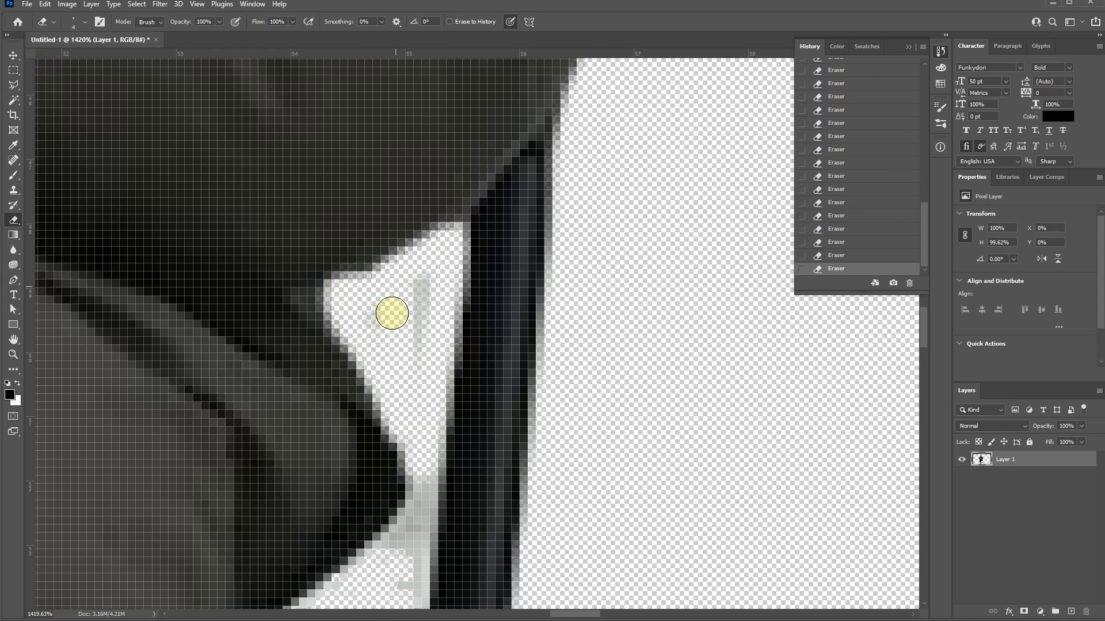
mouse_move(421, 454)
mouse_down()
mouse_move(402, 577)
mouse_move(385, 567)
mouse_move(397, 207)
mouse_up()
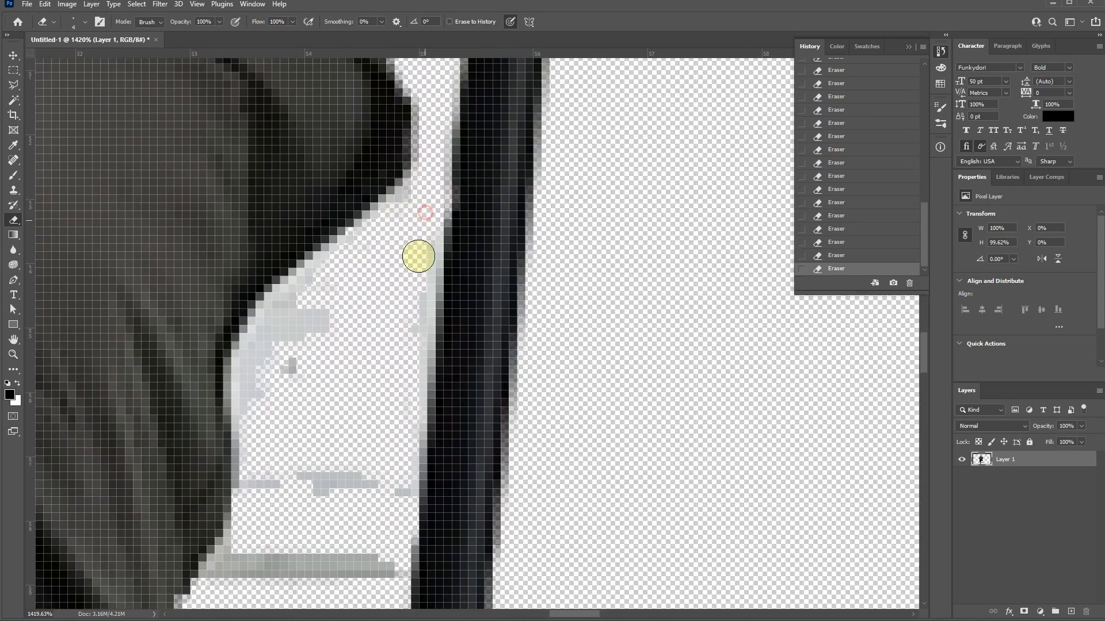
mouse_move(394, 571)
mouse_down()
mouse_move(343, 558)
mouse_move(231, 574)
mouse_move(250, 541)
mouse_move(268, 343)
mouse_move(369, 237)
mouse_move(347, 478)
mouse_up()
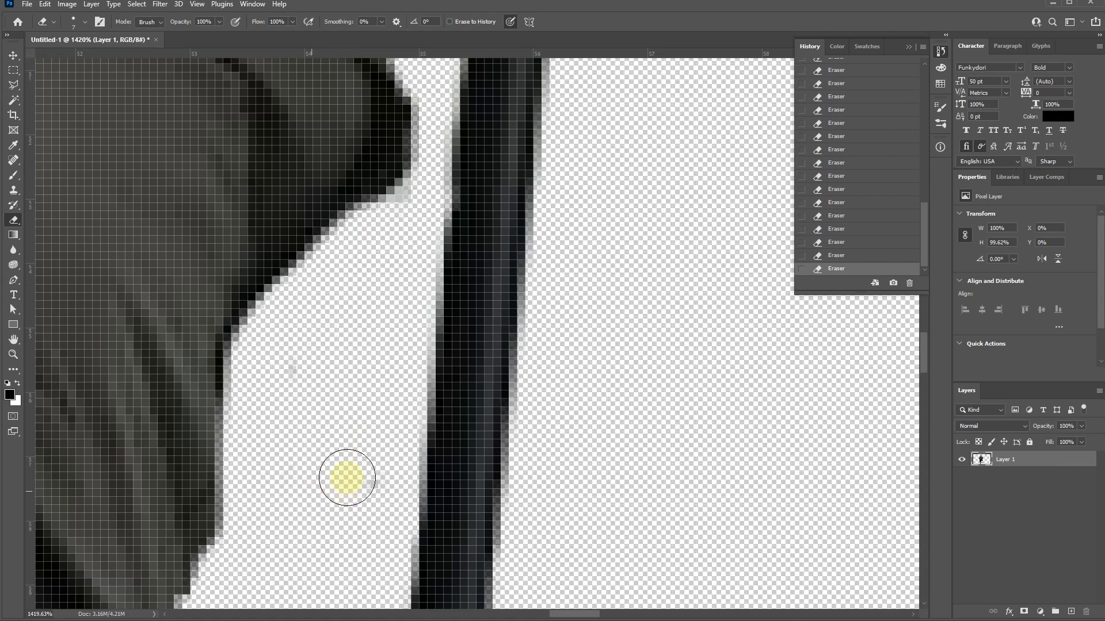
drag(363, 296, 416, 208)
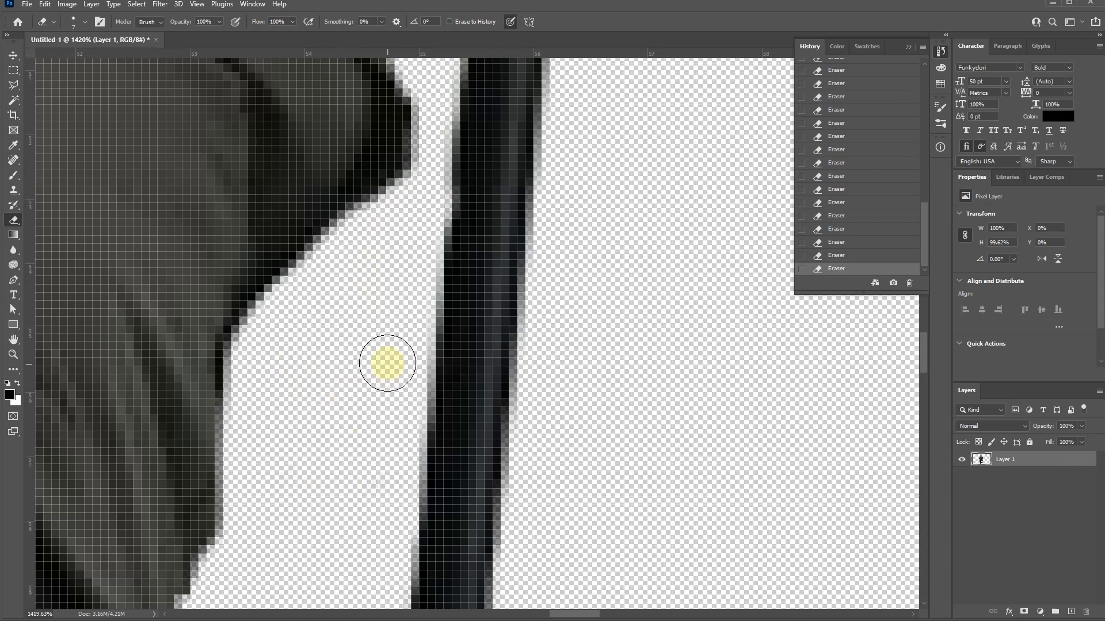
- Enlarge the eraser to 500 px and clear stray specks from the empty background around the seated man
scroll(387, 363, down, 10)
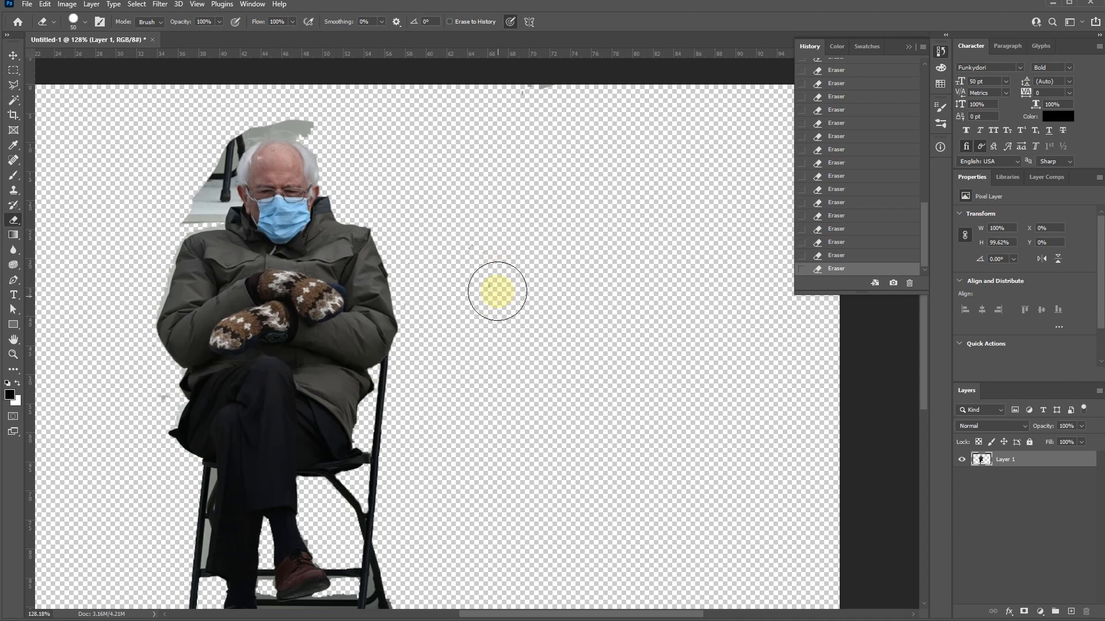
key(bracketright)
key(bracketright)
key(bracketright)
key(bracketright)
key(bracketright)
key(bracketright)
key(bracketright)
key(bracketright)
key(bracketright)
key(bracketright)
key(bracketright)
key(bracketright)
key(bracketright)
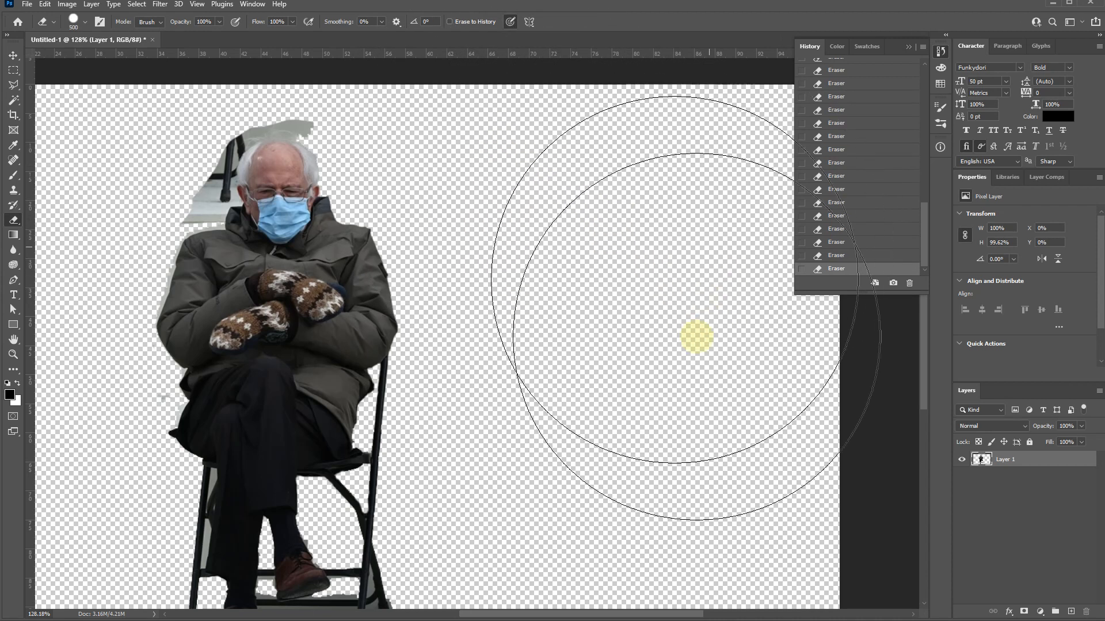
drag(603, 477, 579, 169)
mouse_move(629, 314)
mouse_down()
mouse_move(631, 324)
mouse_move(627, 303)
mouse_up()
drag(453, 442, 591, 540)
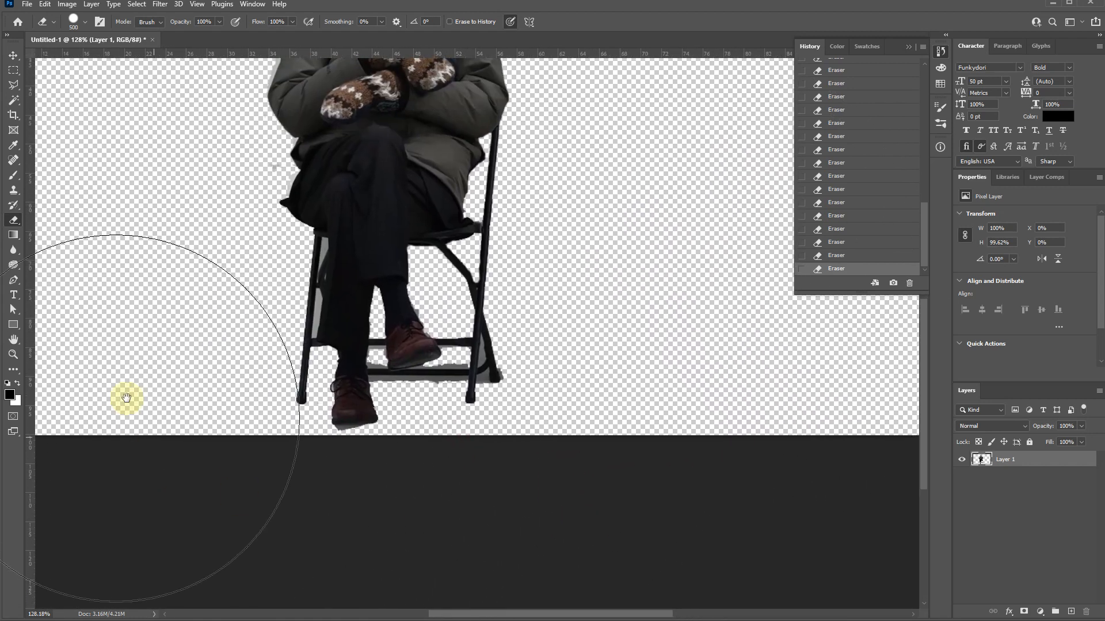
drag(126, 398, 357, 501)
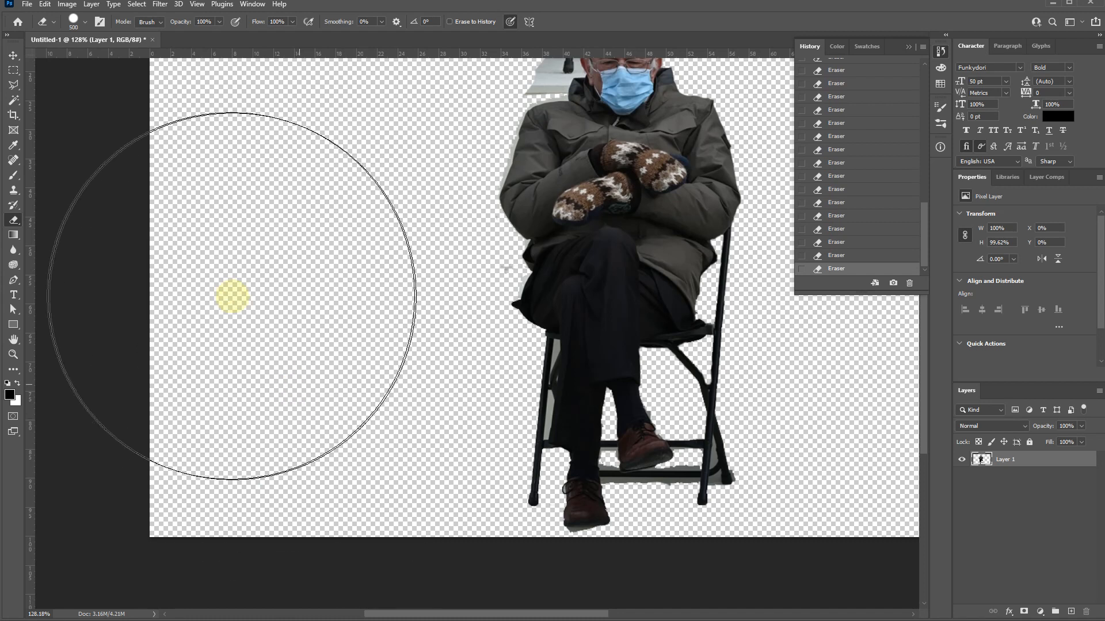
drag(262, 303, 209, 515)
drag(536, 267, 263, 404)
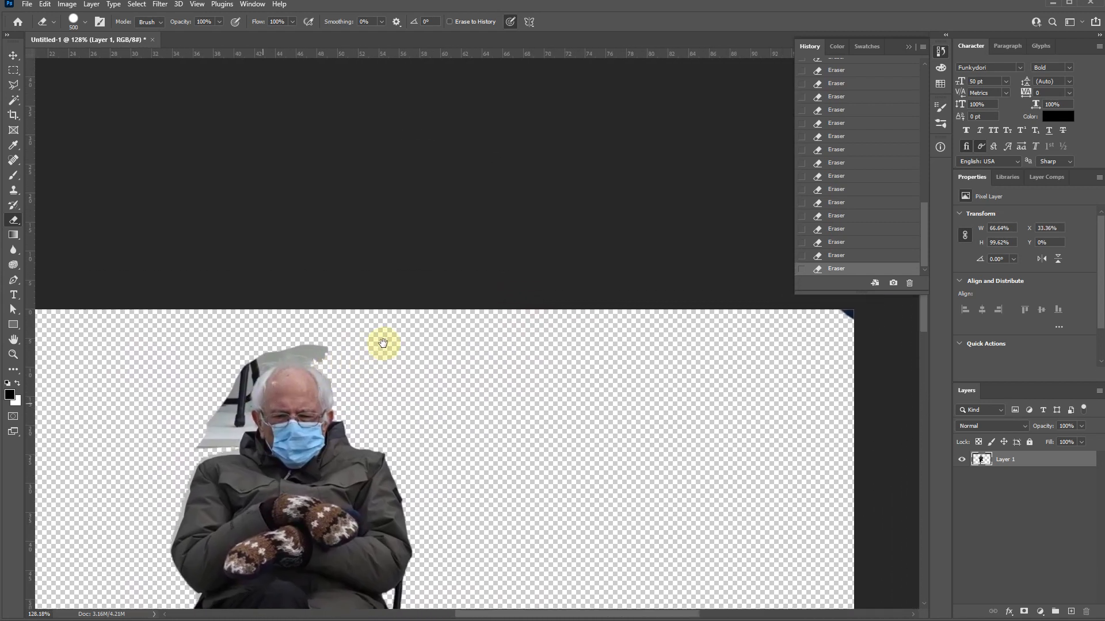
- Erase the wall patch above the man's head down to the top of his hair, using a 25 px eraser
drag(384, 344, 368, 351)
key(bracketleft)
key(bracketleft)
key(bracketleft)
key(bracketleft)
key(bracketleft)
key(bracketleft)
key(bracketleft)
key(bracketleft)
key(bracketleft)
key(bracketleft)
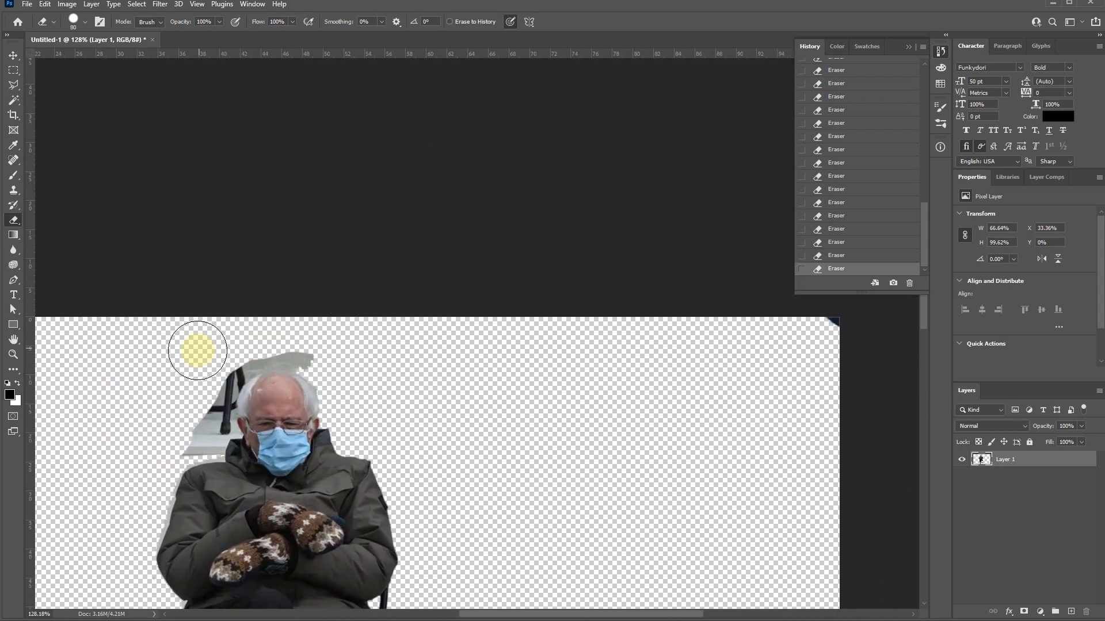
scroll(420, 346, up, 8)
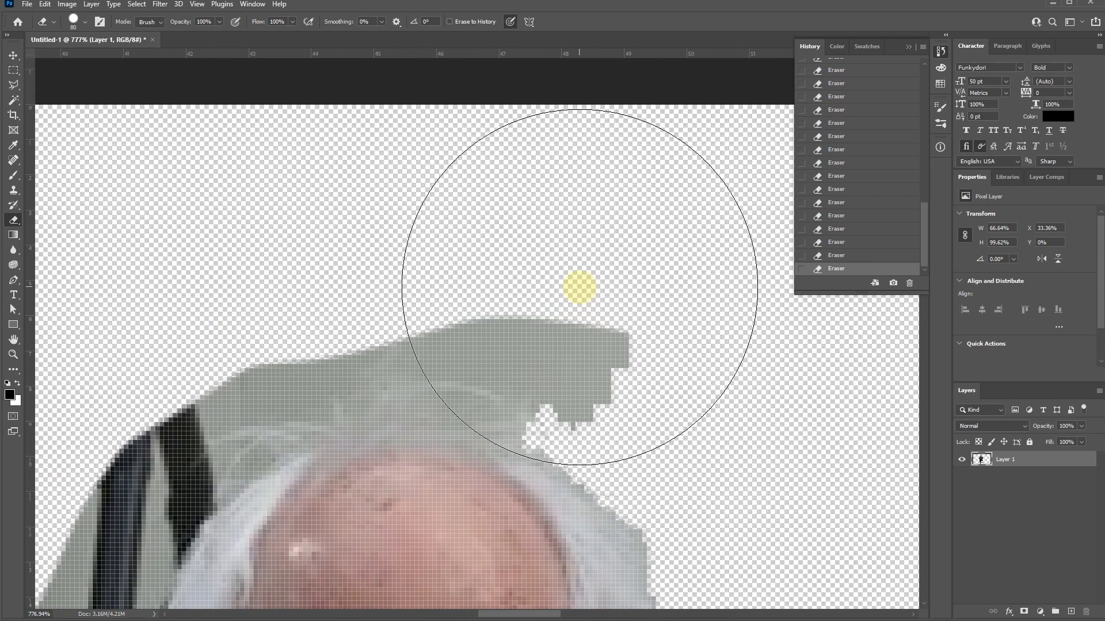
key(bracketleft)
key(bracketleft)
key(bracketleft)
key(bracketleft)
key(bracketleft)
key(bracketleft)
key(bracketleft)
key(bracketleft)
key(bracketleft)
key(bracketleft)
key(bracketleft)
key(bracketleft)
mouse_move(575, 414)
mouse_down()
mouse_move(425, 416)
mouse_move(269, 434)
mouse_move(504, 390)
mouse_move(633, 394)
mouse_move(638, 376)
mouse_move(666, 366)
mouse_move(488, 335)
mouse_move(292, 349)
mouse_move(191, 388)
mouse_move(296, 387)
mouse_move(255, 394)
mouse_up()
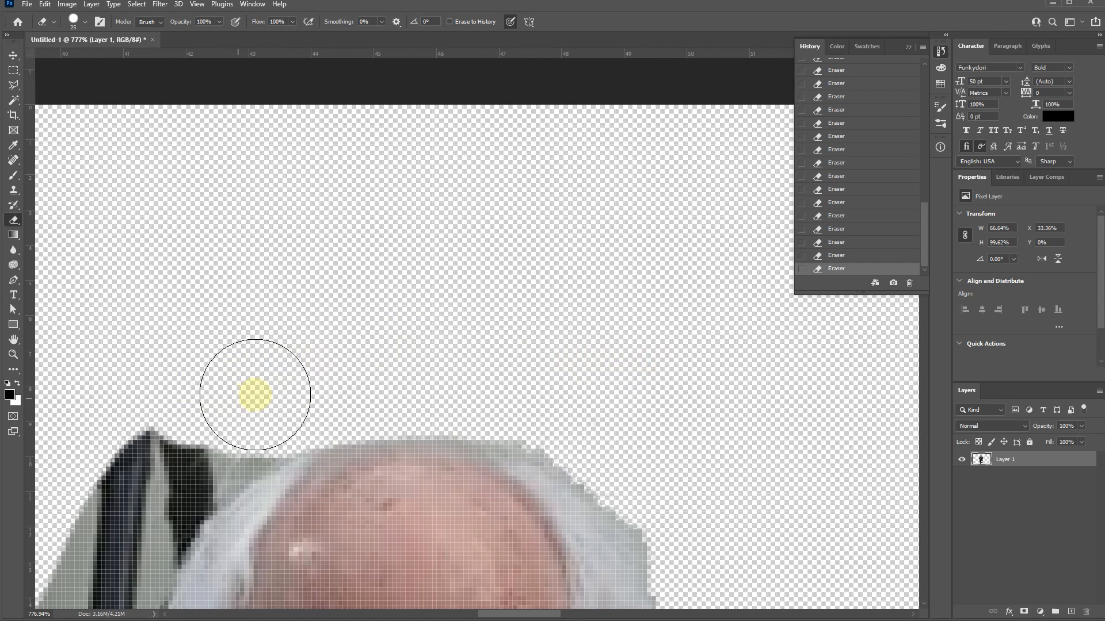
- Erase the wall and dark frame pieces beside the man's hair, working down the side of his head to the ear
drag(487, 351, 362, 250)
mouse_move(422, 286)
mouse_down()
mouse_move(363, 288)
mouse_move(451, 322)
mouse_move(530, 381)
mouse_move(578, 481)
mouse_move(632, 544)
mouse_up()
mouse_move(528, 386)
mouse_down()
mouse_move(505, 164)
mouse_move(585, 232)
mouse_move(398, 205)
mouse_move(497, 302)
mouse_move(529, 310)
mouse_move(501, 187)
mouse_move(469, 220)
mouse_move(411, 213)
mouse_move(416, 255)
mouse_move(435, 249)
mouse_move(389, 353)
mouse_move(392, 445)
mouse_move(385, 398)
mouse_move(369, 424)
mouse_move(329, 364)
mouse_move(295, 222)
mouse_up()
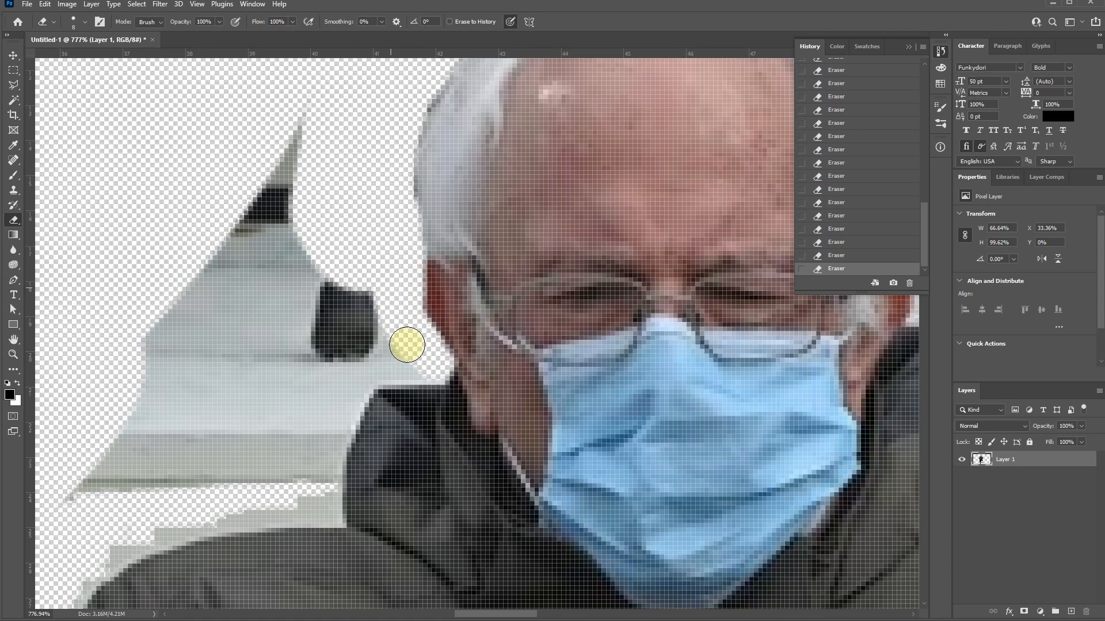
- Undo the last eraser stroke, and erase the wall beside the ear and along the collar and shoulder with a finer eraser
key(ctrl+z)
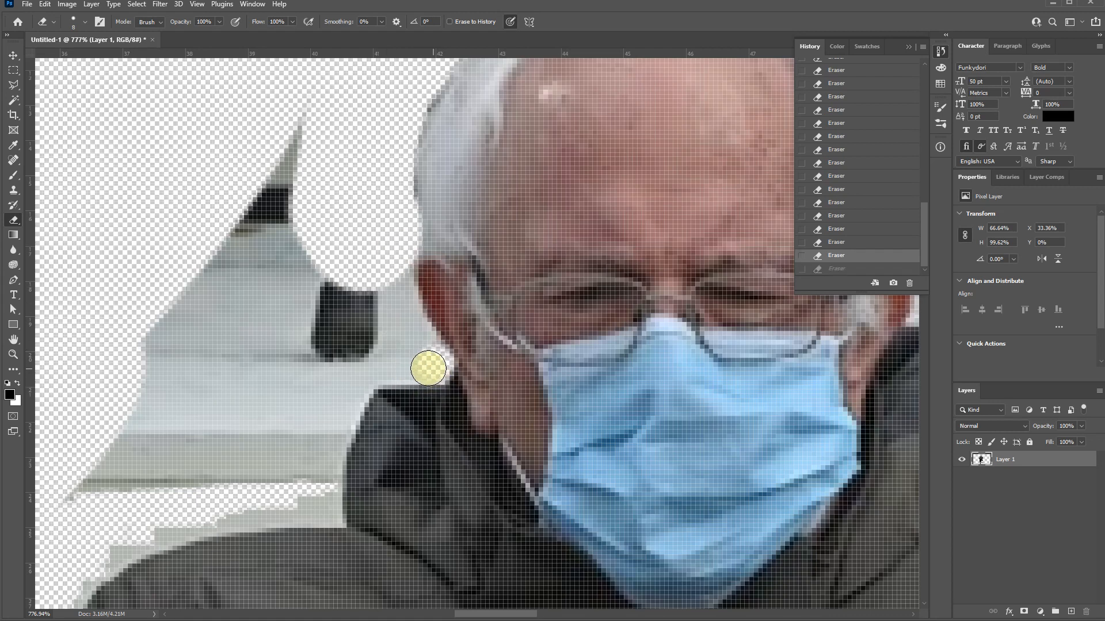
mouse_move(427, 346)
mouse_down()
mouse_move(395, 274)
mouse_move(376, 276)
mouse_move(371, 320)
mouse_up()
mouse_move(362, 375)
mouse_down()
mouse_move(329, 441)
mouse_move(326, 504)
mouse_up()
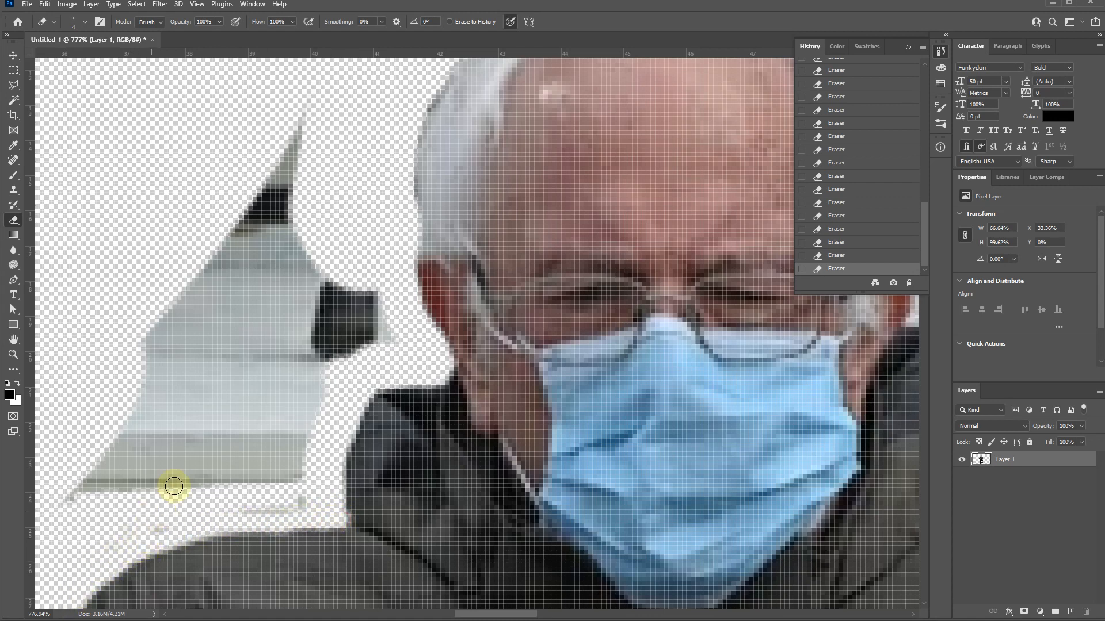
- Erase the large wall remnant left beside the man's head and above his right shoulder with a 25 px eraser
key(bracketright)
key(bracketright)
key(bracketright)
key(bracketright)
key(bracketright)
key(bracketright)
mouse_move(256, 194)
mouse_down()
mouse_move(296, 148)
mouse_move(321, 313)
mouse_move(268, 470)
mouse_move(144, 493)
mouse_move(234, 209)
mouse_move(185, 420)
mouse_move(415, 188)
mouse_move(466, 99)
mouse_up()
- Erase the wall fringe along the outer edge of the man's right shoulder and sleeve with the 25 px eraser
key(space)
drag(242, 402, 324, 373)
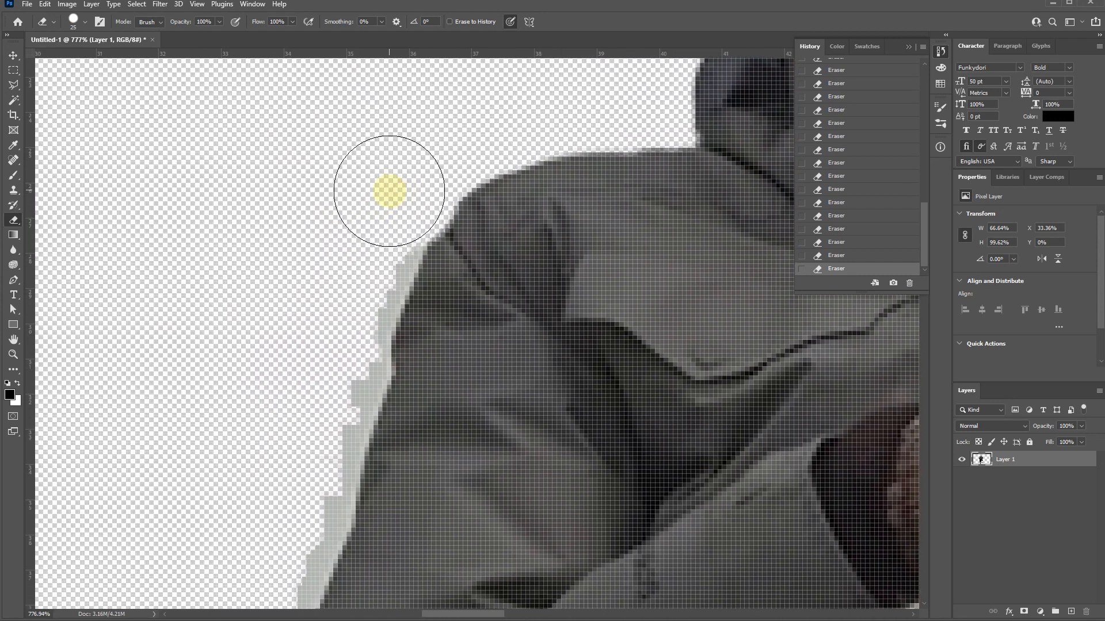
key(ctrl+z)
mouse_move(374, 212)
mouse_down()
mouse_move(306, 430)
mouse_move(292, 518)
mouse_move(276, 512)
mouse_up()
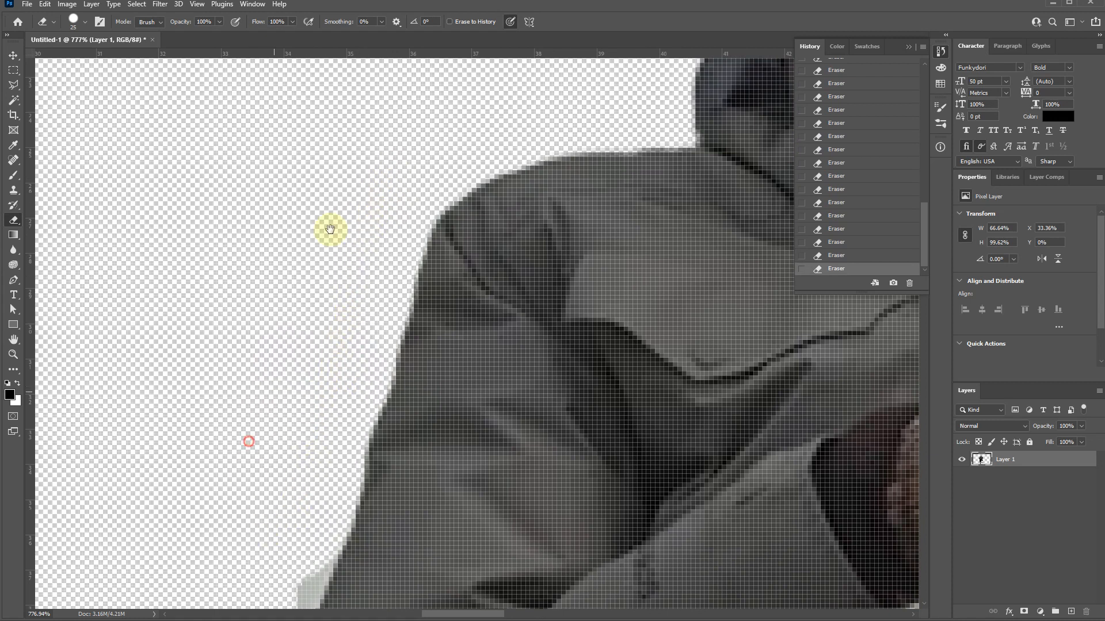
drag(271, 445, 378, 177)
drag(377, 226, 302, 501)
drag(271, 409, 236, 259)
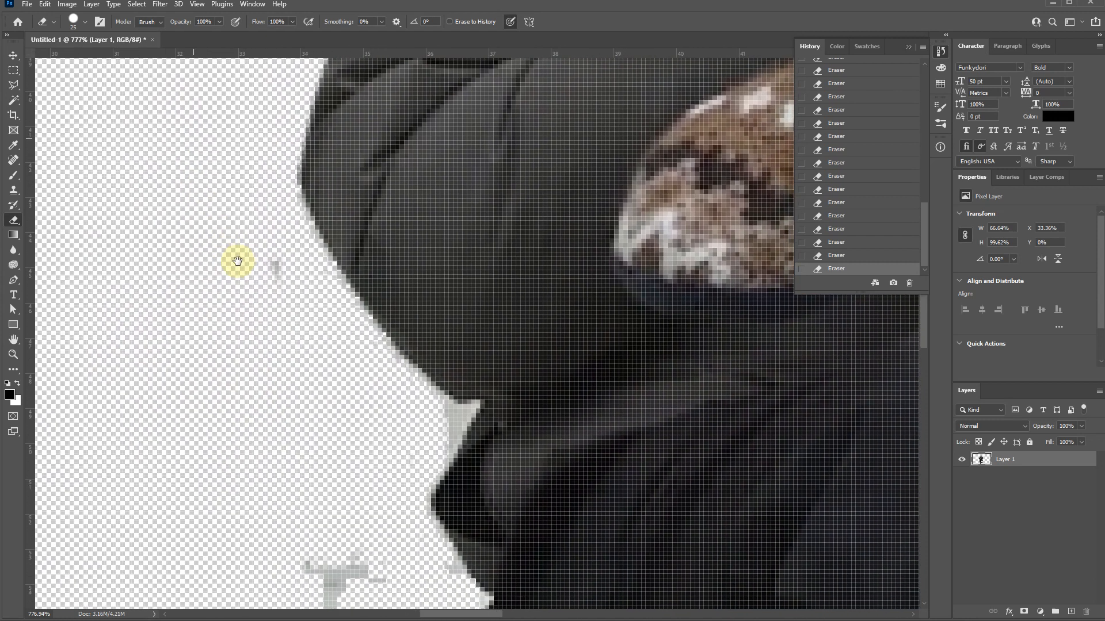
- Erase the stray gray specks and the wall patches in the notches below the right sleeve and along the clothing's outer edge
click(247, 224)
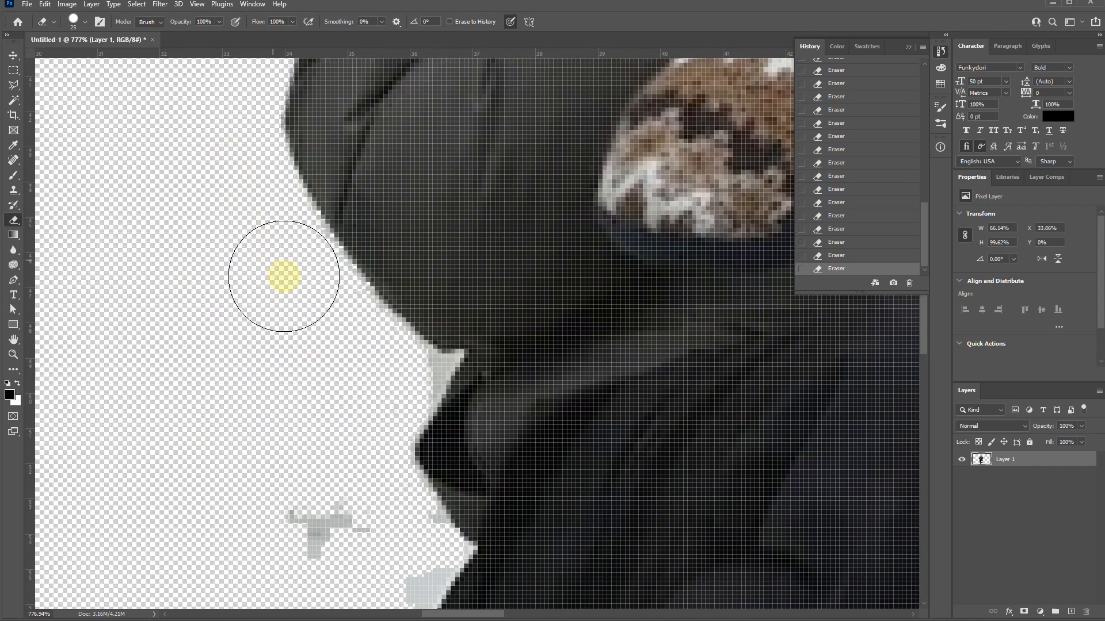
drag(301, 493, 259, 439)
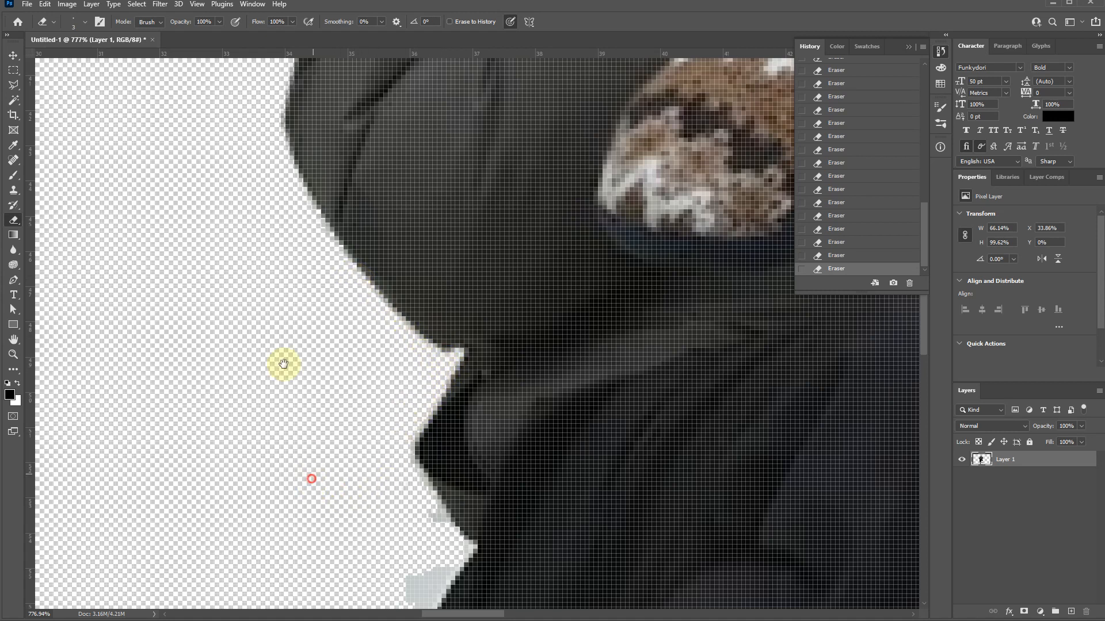
drag(284, 364, 262, 229)
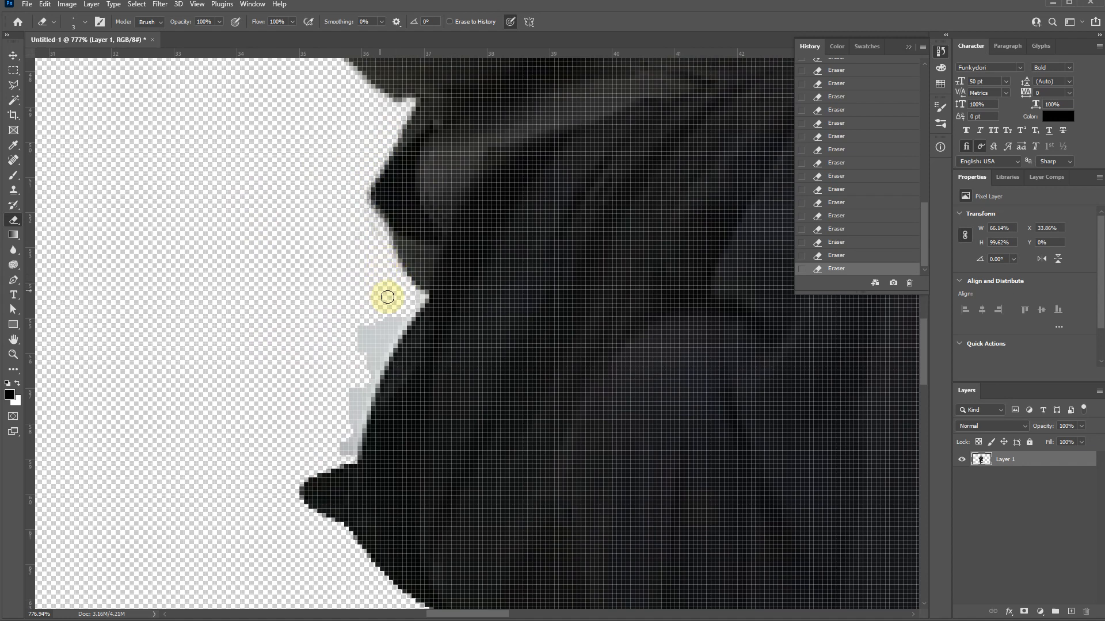
drag(359, 396, 345, 450)
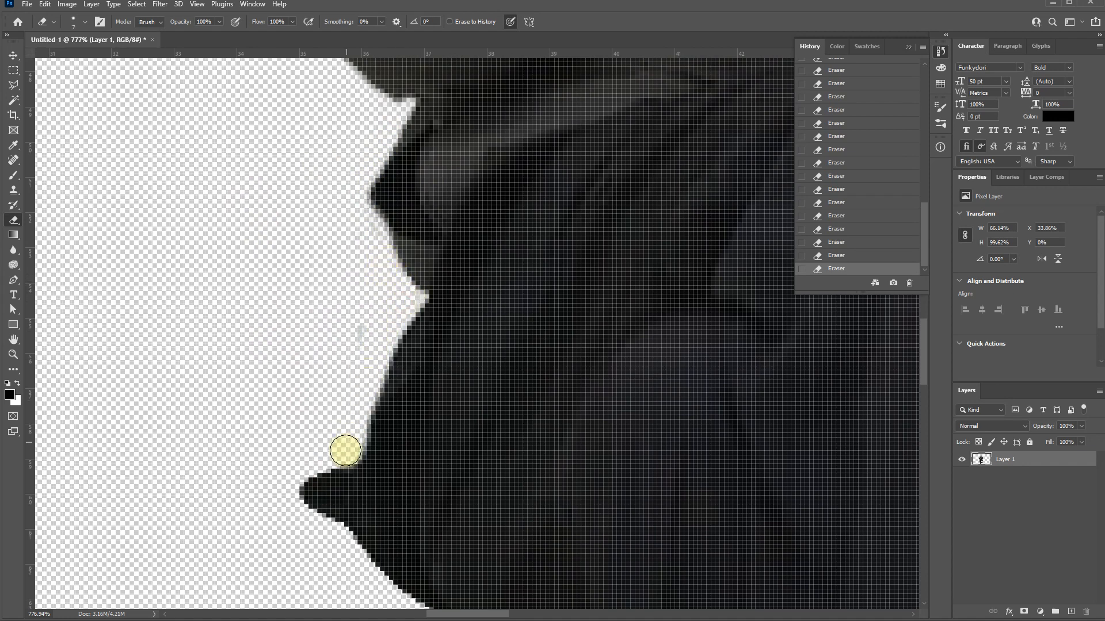
- Erase the narrow wall sliver and small light spot between the chair leg and the trouser leg just below the seat
drag(227, 428, 222, 144)
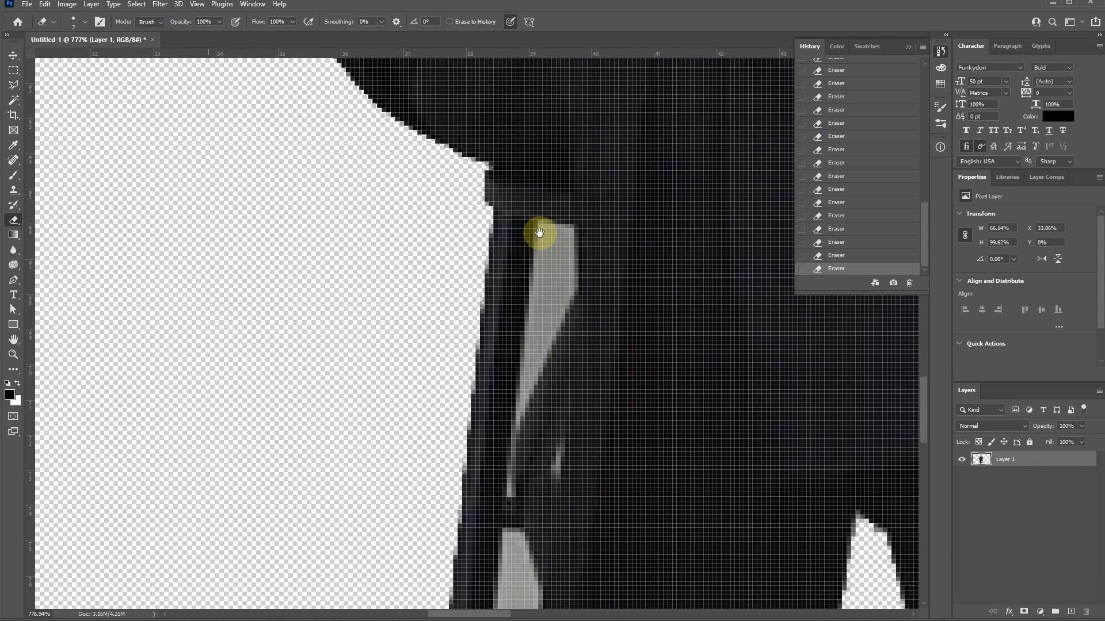
mouse_move(544, 230)
mouse_down()
mouse_move(538, 254)
mouse_move(528, 248)
mouse_up()
scroll(528, 249, up, 5)
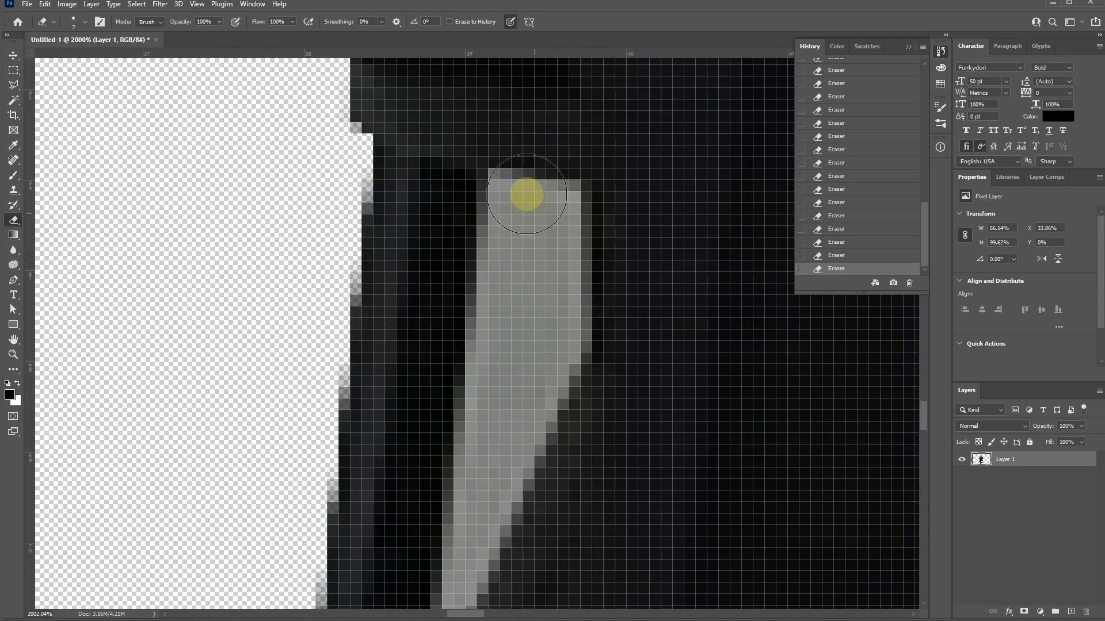
key(bracketleft)
key(bracketleft)
key(bracketleft)
mouse_move(499, 185)
mouse_down()
mouse_move(537, 198)
mouse_move(558, 269)
mouse_move(547, 350)
mouse_move(518, 217)
mouse_move(456, 584)
mouse_move(550, 384)
mouse_move(489, 468)
mouse_move(445, 475)
mouse_up()
drag(492, 248, 496, 165)
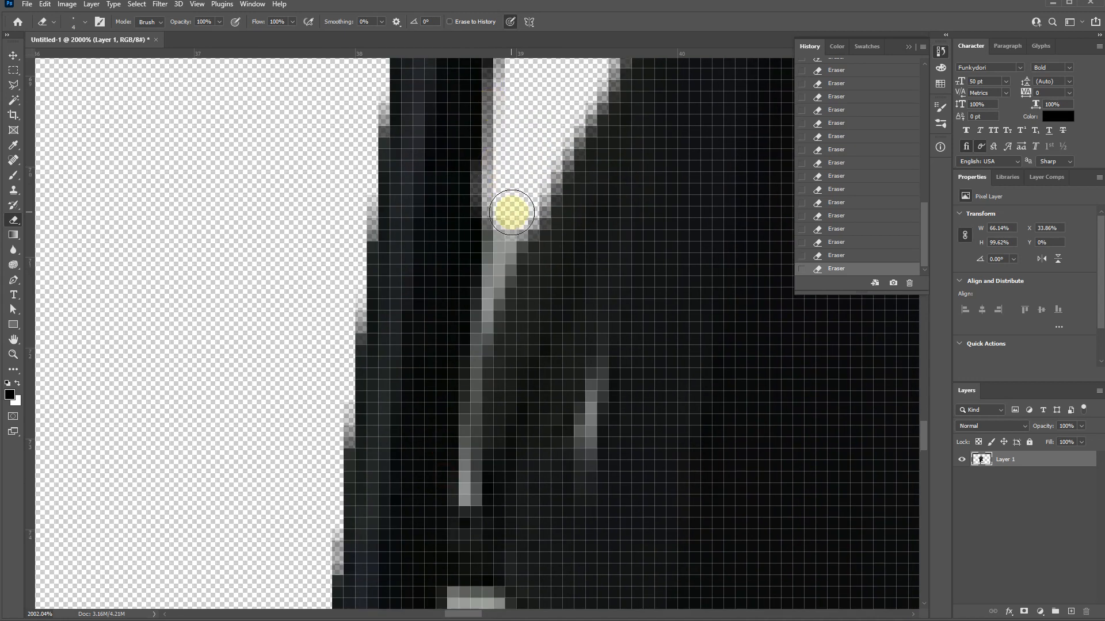
mouse_move(503, 207)
mouse_down()
mouse_move(469, 444)
mouse_move(508, 468)
mouse_move(582, 387)
mouse_move(595, 402)
mouse_move(609, 369)
mouse_up()
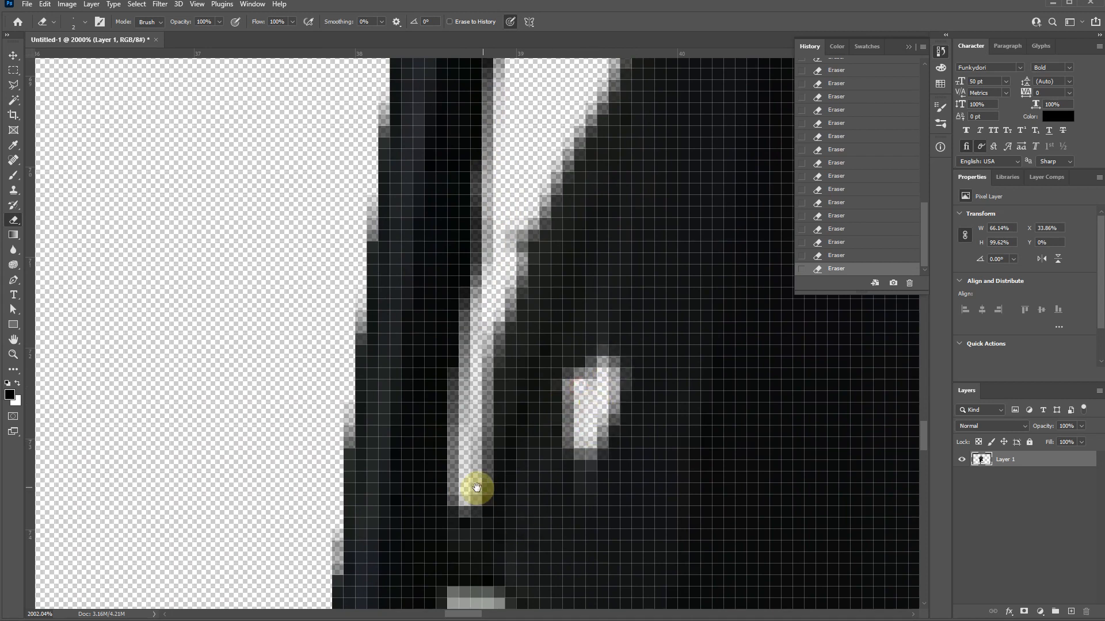
- Erase the long wall strip between the chair leg and the trouser leg down to the crossbar
mouse_move(473, 489)
mouse_down()
mouse_move(440, 143)
mouse_move(457, 153)
mouse_move(514, 266)
mouse_move(473, 256)
mouse_move(414, 208)
mouse_move(421, 456)
mouse_move(402, 74)
mouse_up()
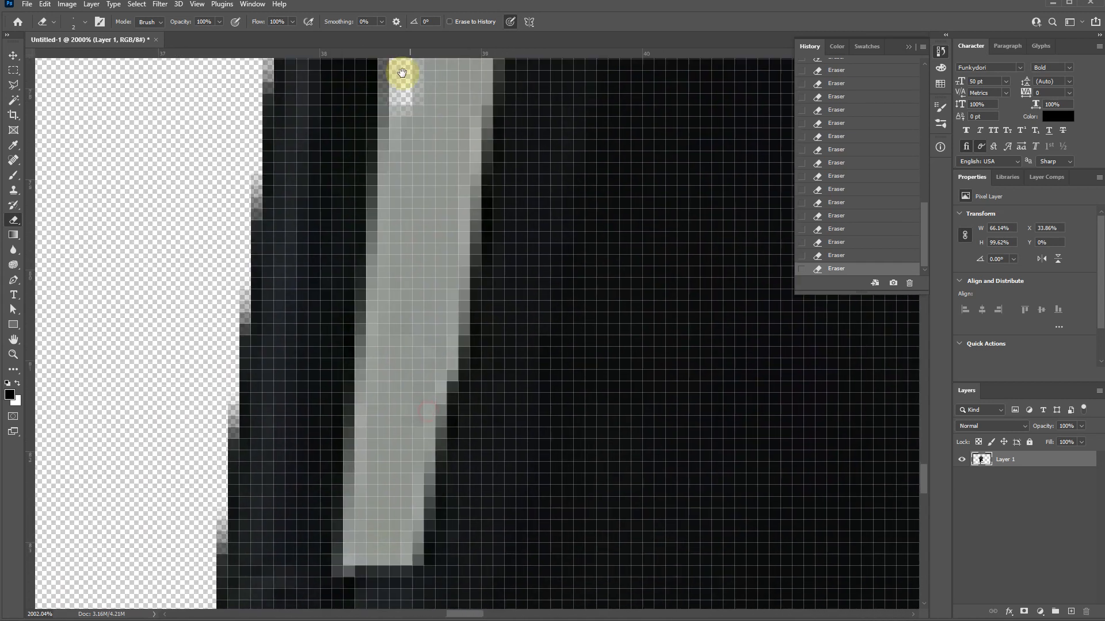
mouse_move(348, 552)
mouse_down()
mouse_move(360, 340)
mouse_move(395, 84)
mouse_move(350, 552)
mouse_move(424, 512)
mouse_move(466, 137)
mouse_move(414, 343)
mouse_move(414, 329)
mouse_up()
drag(457, 197, 410, 399)
mouse_move(358, 185)
mouse_down()
mouse_move(375, 104)
mouse_move(374, 253)
mouse_move(387, 224)
mouse_move(367, 258)
mouse_move(365, 228)
mouse_move(372, 512)
mouse_move(387, 509)
mouse_up()
drag(372, 414, 349, 117)
drag(338, 204, 311, 516)
drag(311, 512, 334, 154)
drag(316, 214, 306, 244)
- Erase the floor strip beneath the lowest crossbar, from the standing shoe across to the opposite chair leg
scroll(306, 244, down, 10)
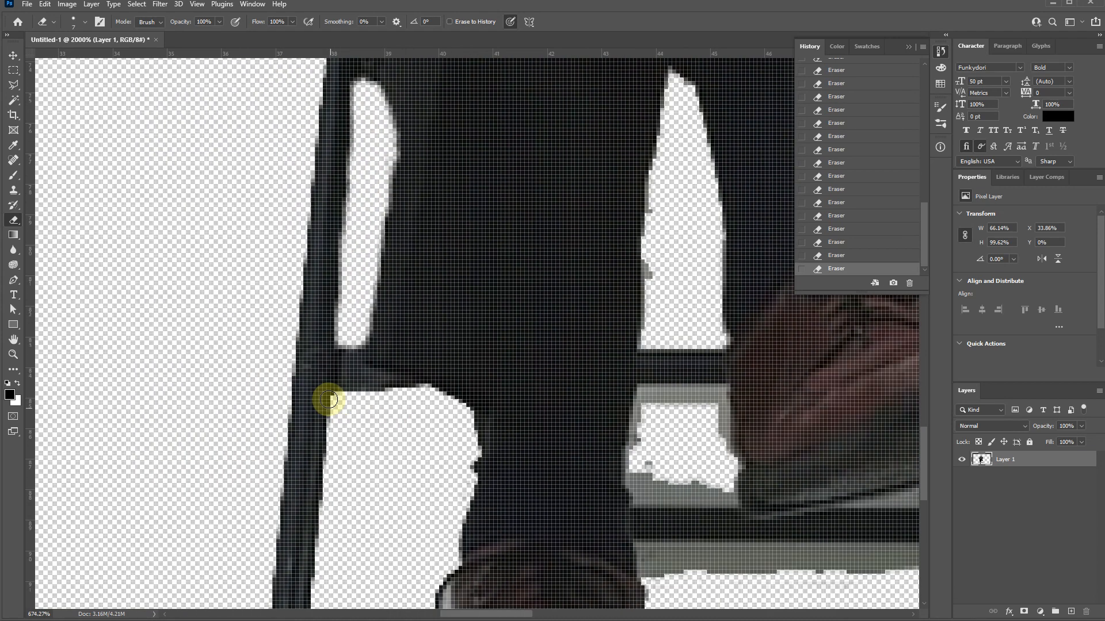
scroll(456, 468, up, 7)
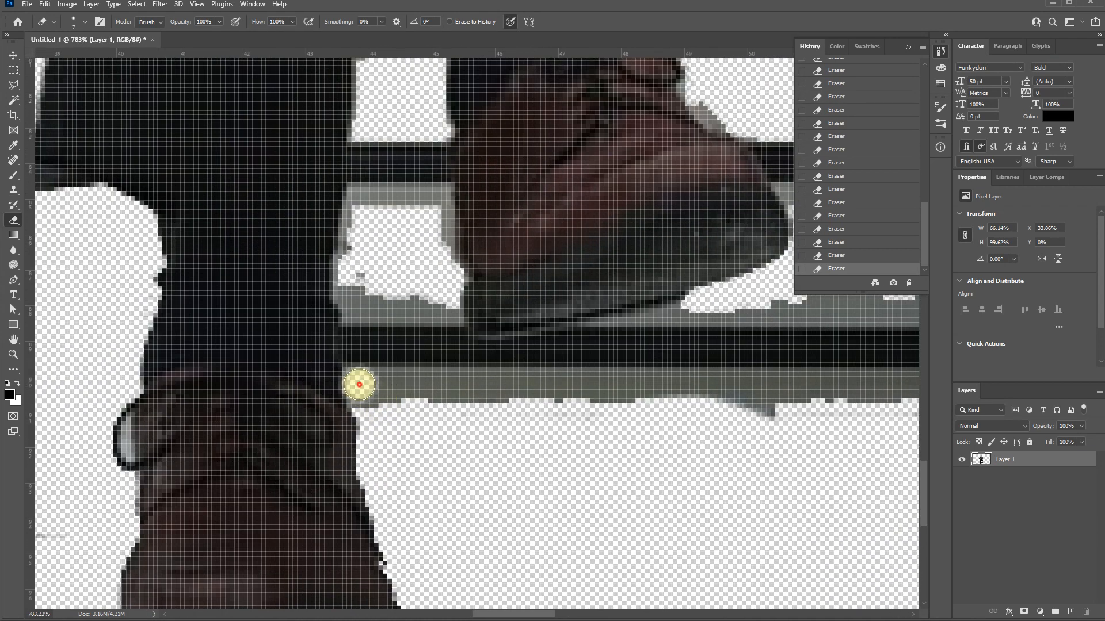
click(359, 384)
drag(735, 365, 394, 309)
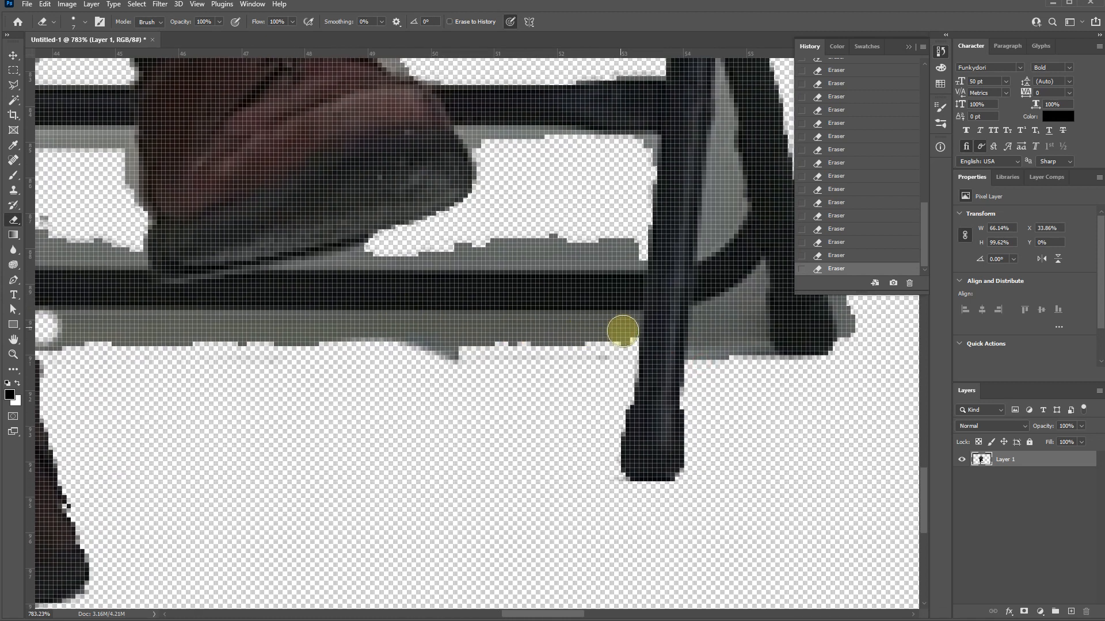
shift+click(624, 330)
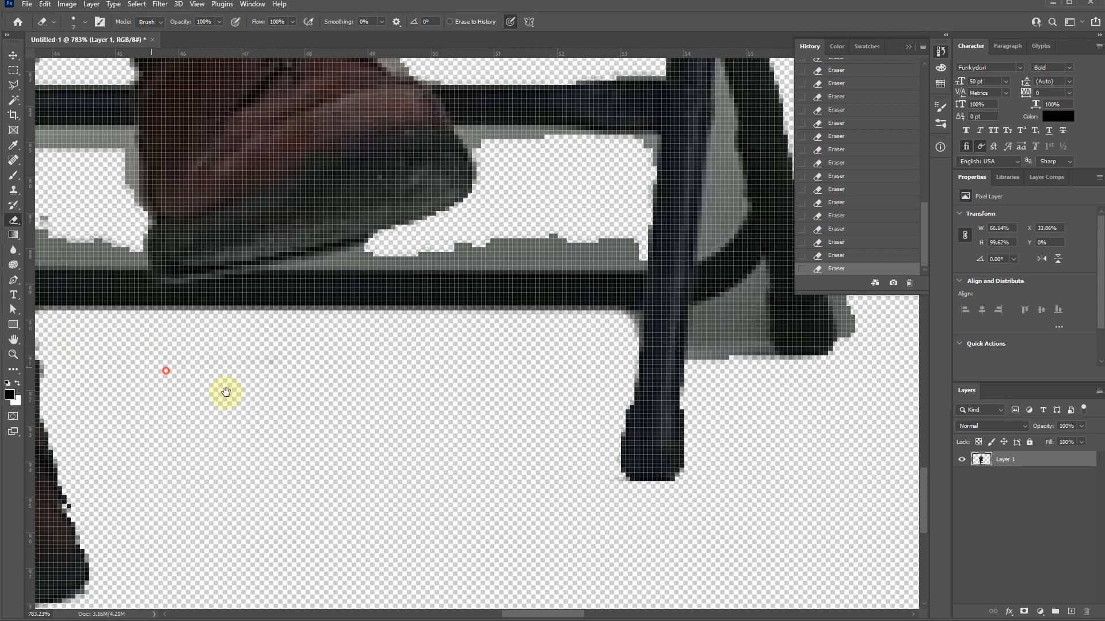
- Erase the gray background fringe around the small opening between the standing leg, the raised shoe and the two crossbars
drag(226, 393, 305, 401)
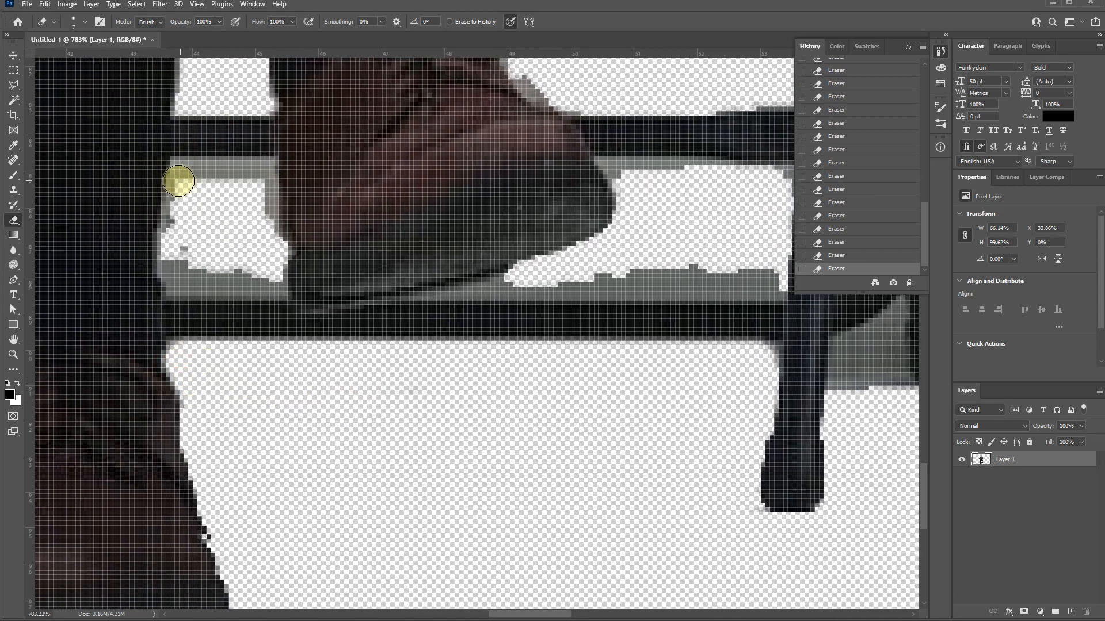
click(175, 173)
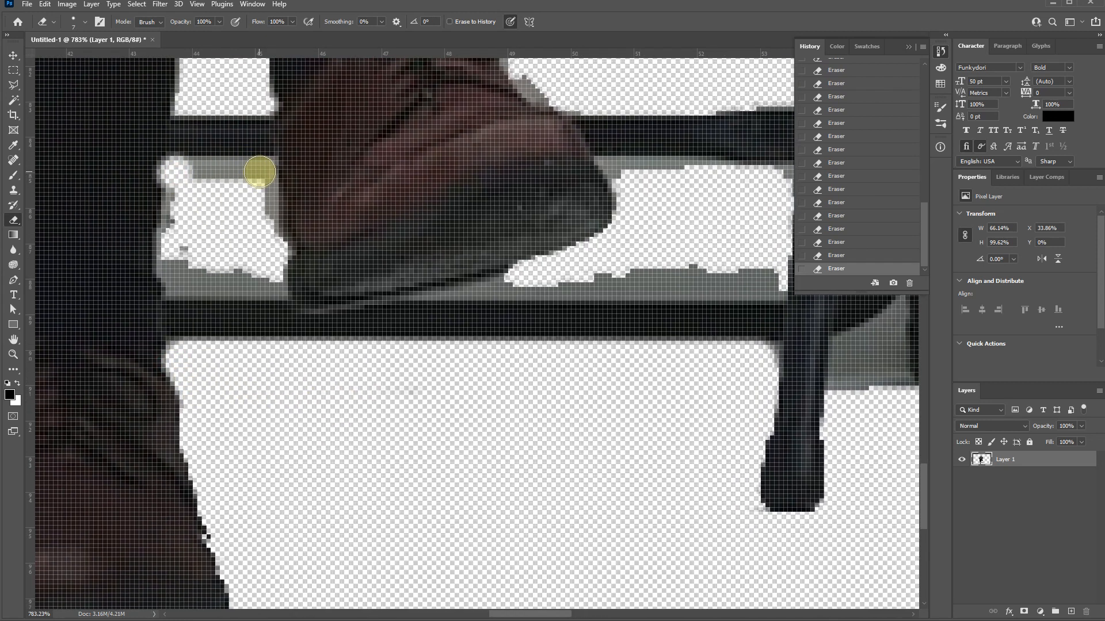
key(ctrl+z)
click(173, 175)
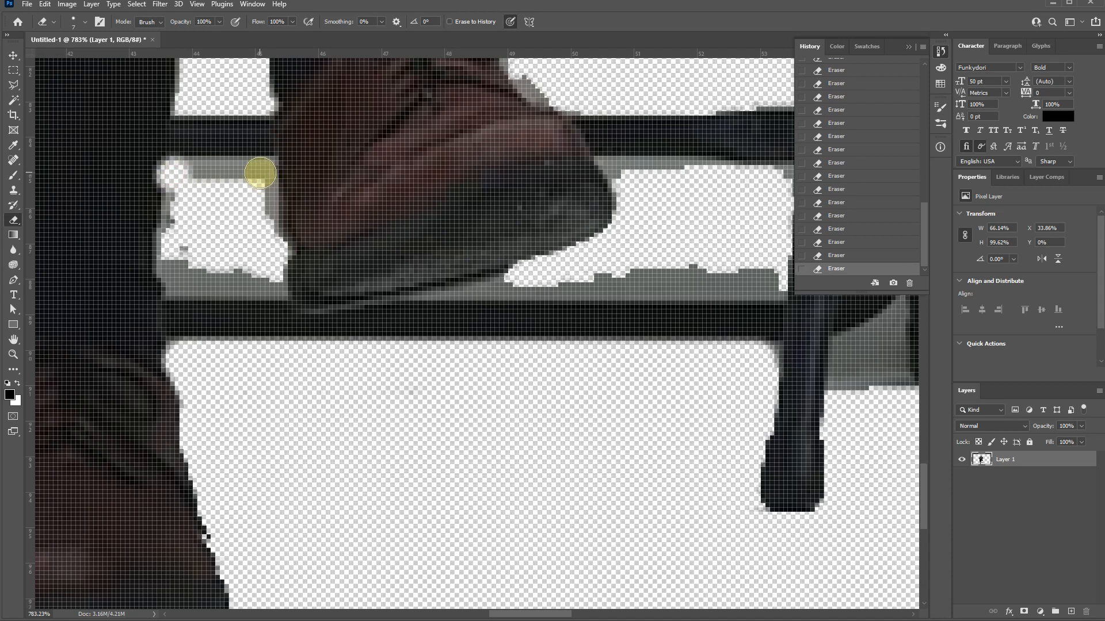
mouse_move(259, 171)
mouse_down()
mouse_move(257, 274)
mouse_move(271, 280)
mouse_move(197, 288)
mouse_move(168, 271)
mouse_up()
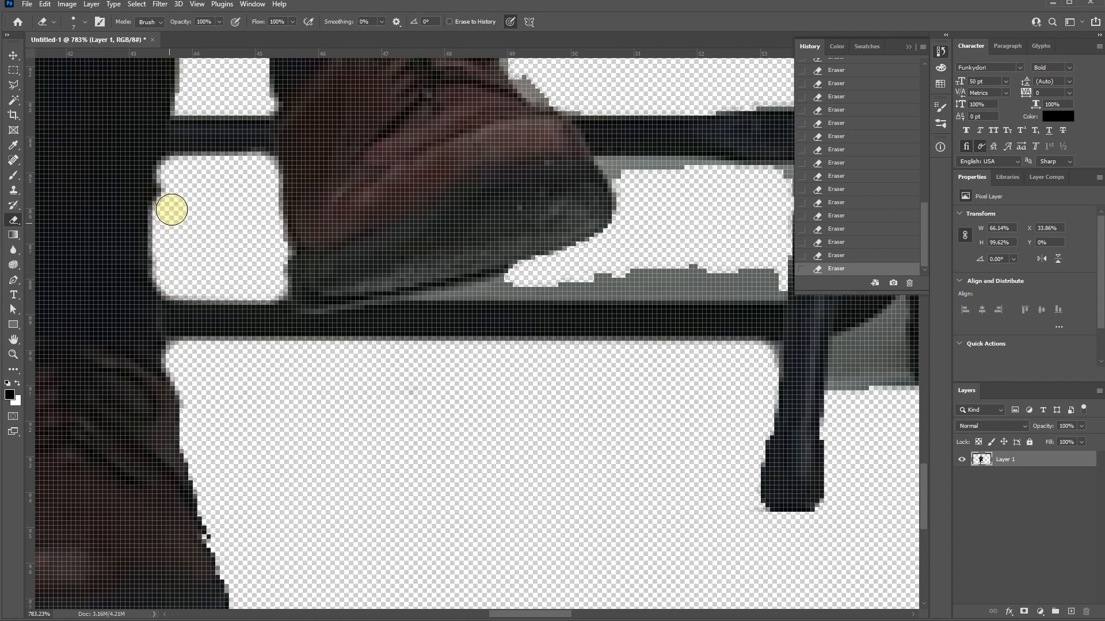
- Using smaller eraser sizes, erase the floor strip beneath the raised shoe and the wall remnants under the upper crossbar
scroll(369, 242, right, 3)
key(bracketleft)
key(bracketleft)
key(bracketleft)
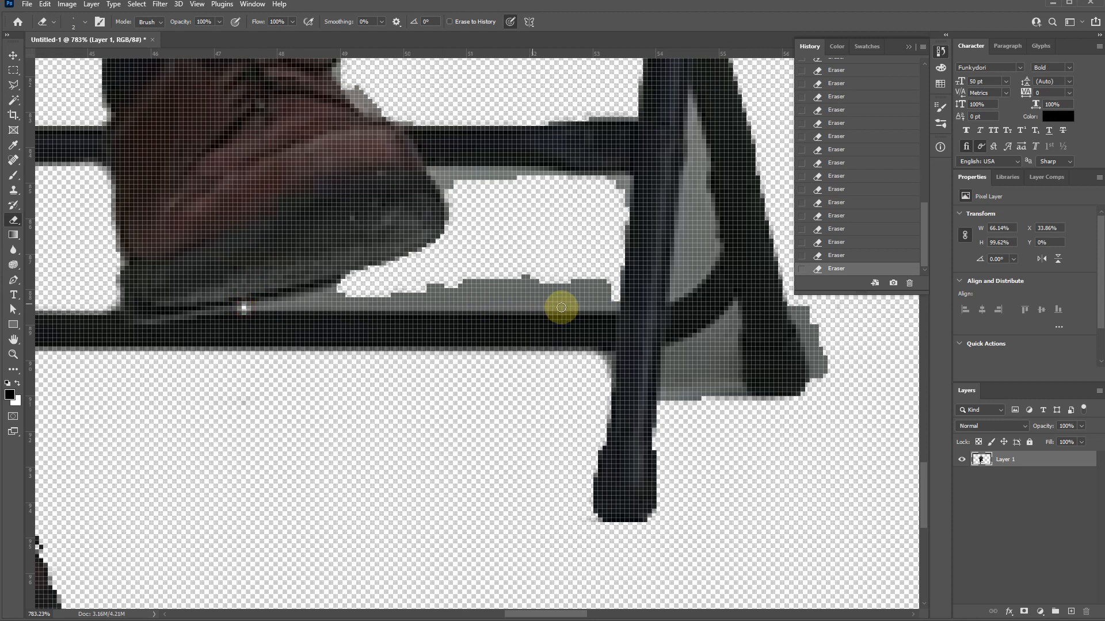
shift+click(616, 306)
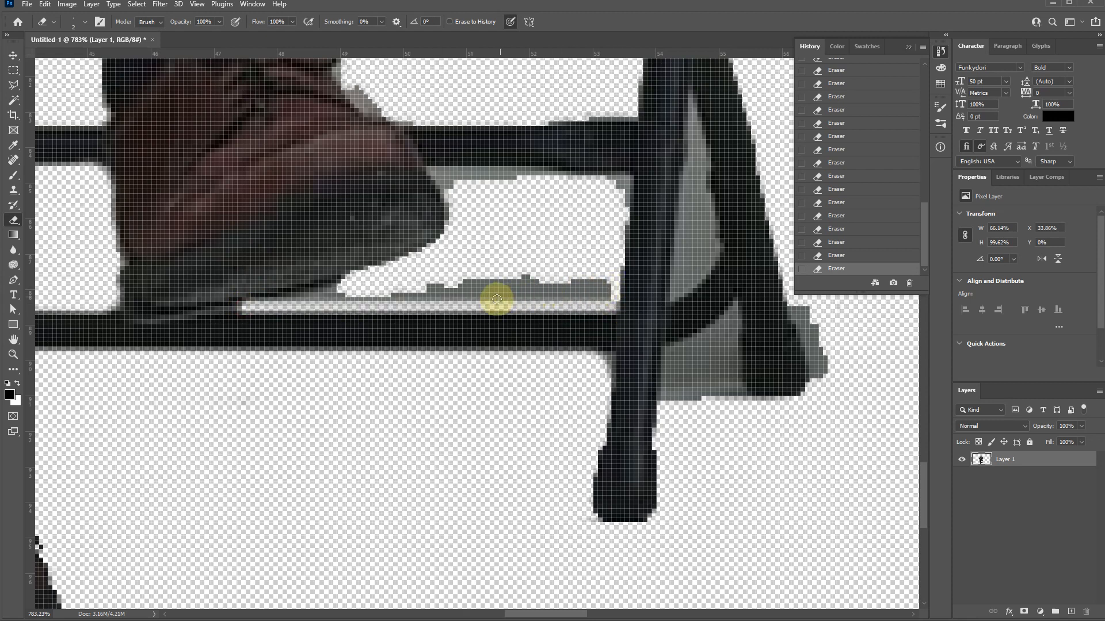
key(bracketright)
mouse_move(292, 300)
mouse_down()
mouse_move(349, 287)
mouse_move(348, 298)
mouse_move(596, 303)
mouse_move(601, 289)
mouse_move(423, 272)
mouse_move(557, 288)
mouse_up()
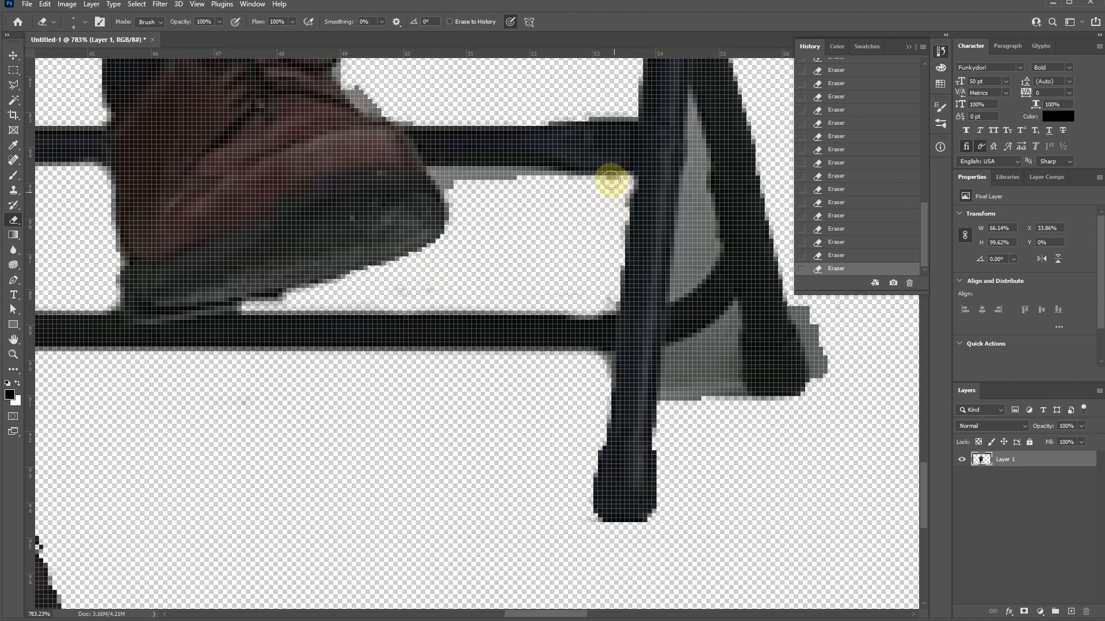
mouse_move(611, 180)
mouse_down()
mouse_move(440, 174)
mouse_move(491, 196)
mouse_move(539, 190)
mouse_move(436, 175)
mouse_move(629, 182)
mouse_up()
- Erase the gray patches along the front edge of the raised trouser leg and the top of its shoe
scroll(486, 146, up, 4)
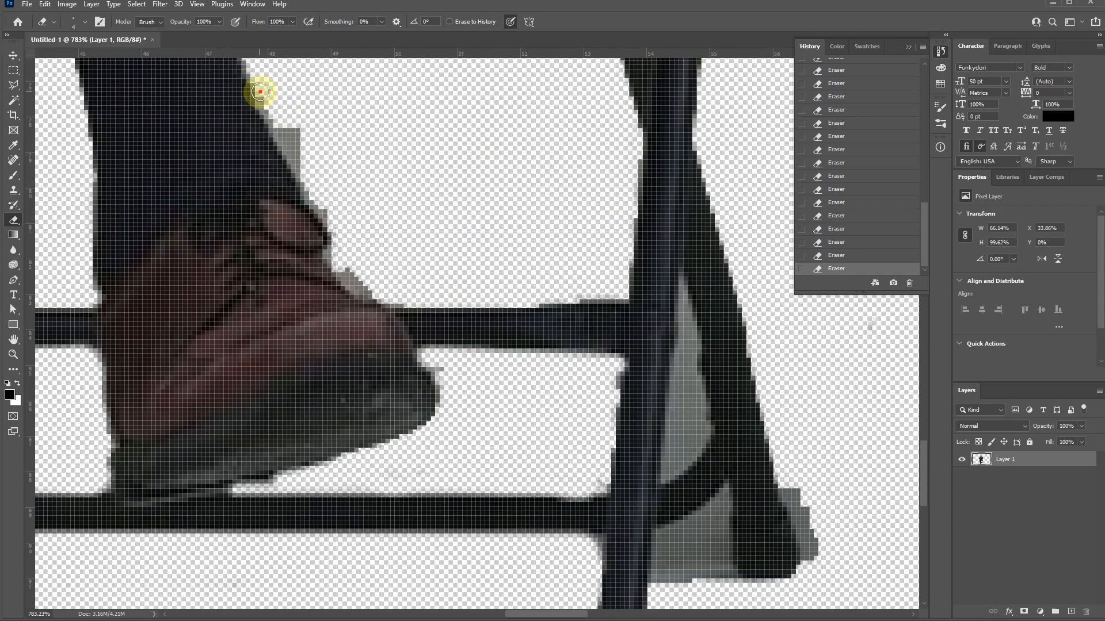
mouse_move(260, 92)
mouse_down()
mouse_move(336, 233)
mouse_move(342, 269)
mouse_move(389, 299)
mouse_up()
drag(411, 164, 433, 272)
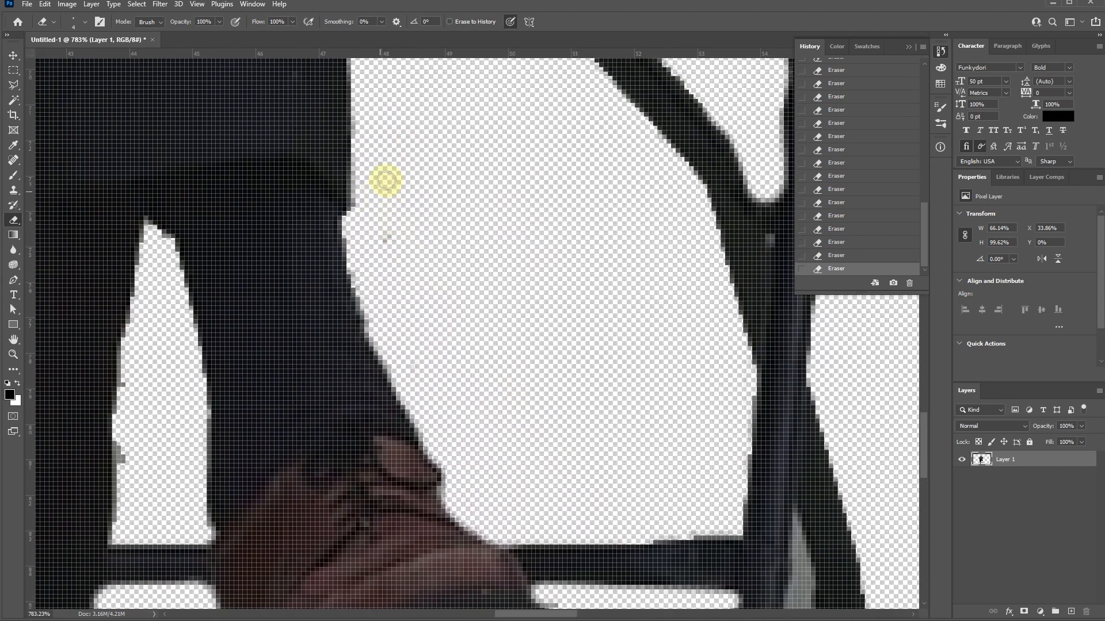
- Erase the gray patch along the outer edge of the rear chair foot
scroll(357, 270, down, 3)
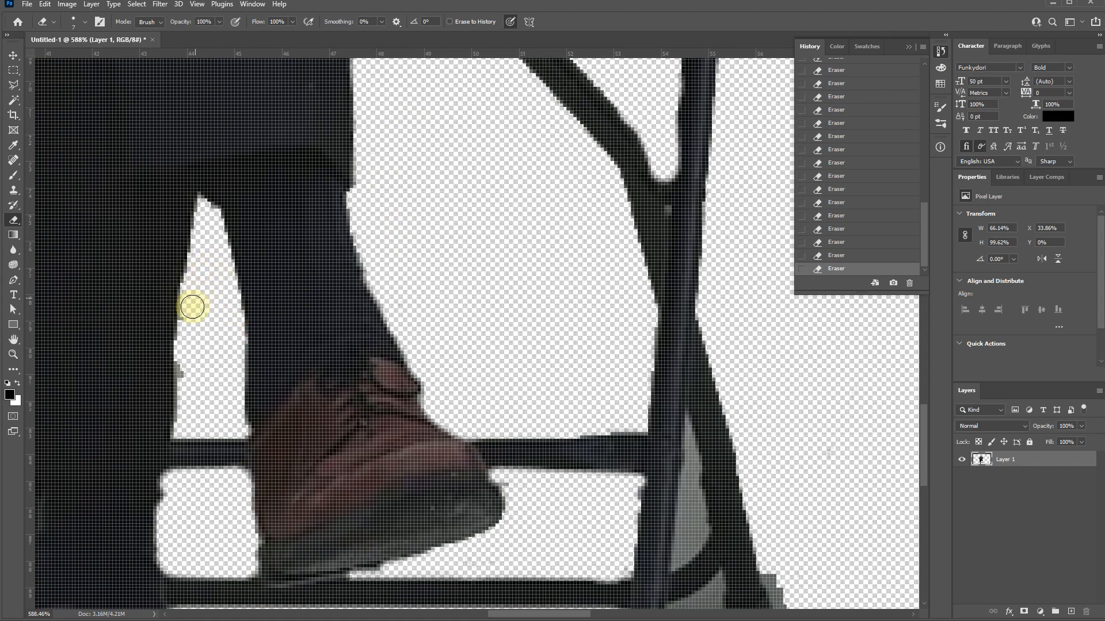
drag(279, 405, 126, 150)
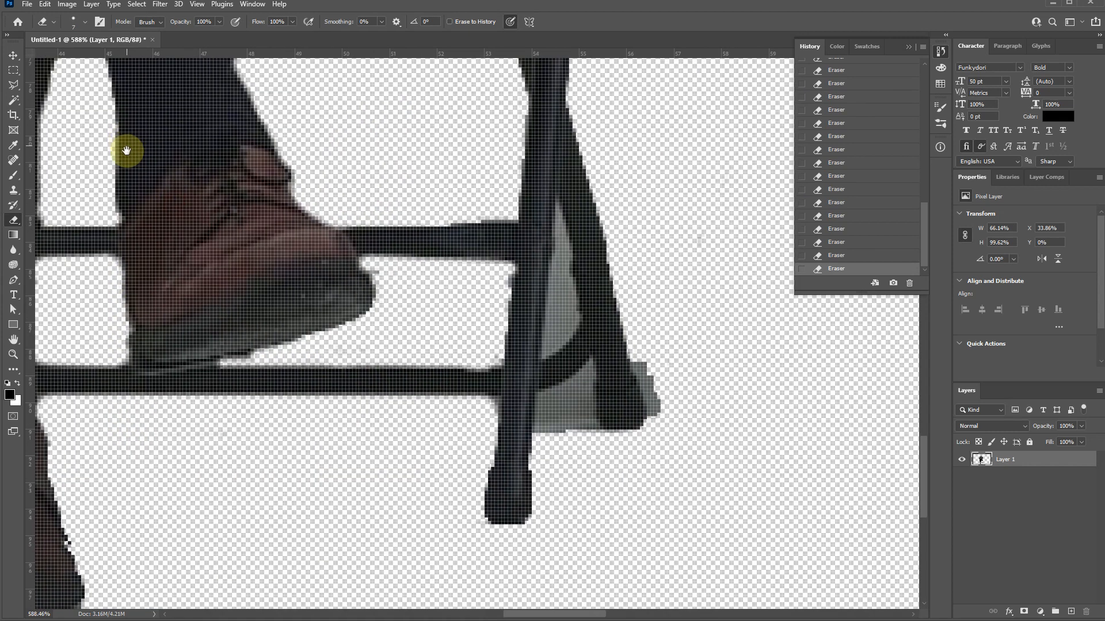
scroll(370, 266, down, 18)
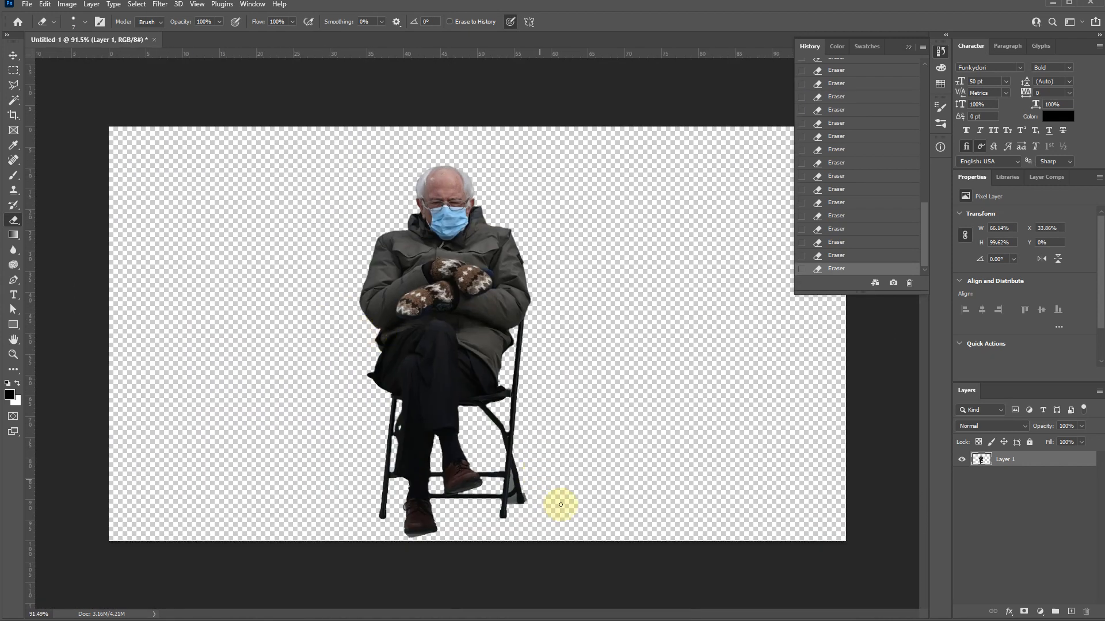
scroll(538, 523, up, 20)
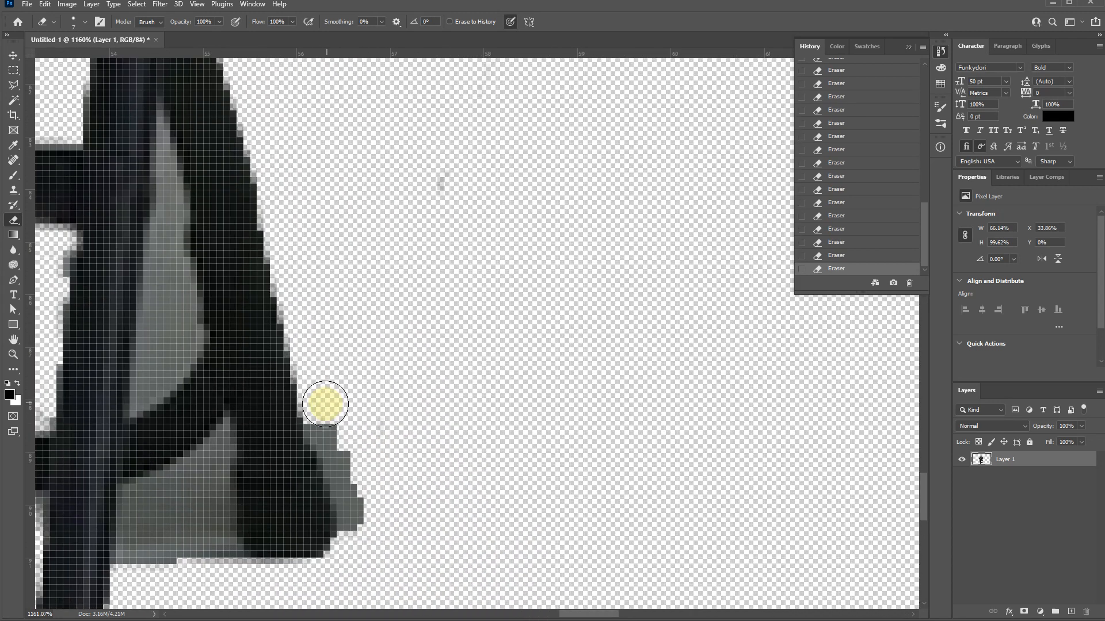
mouse_move(325, 404)
mouse_down()
mouse_move(357, 481)
mouse_move(444, 289)
mouse_up()
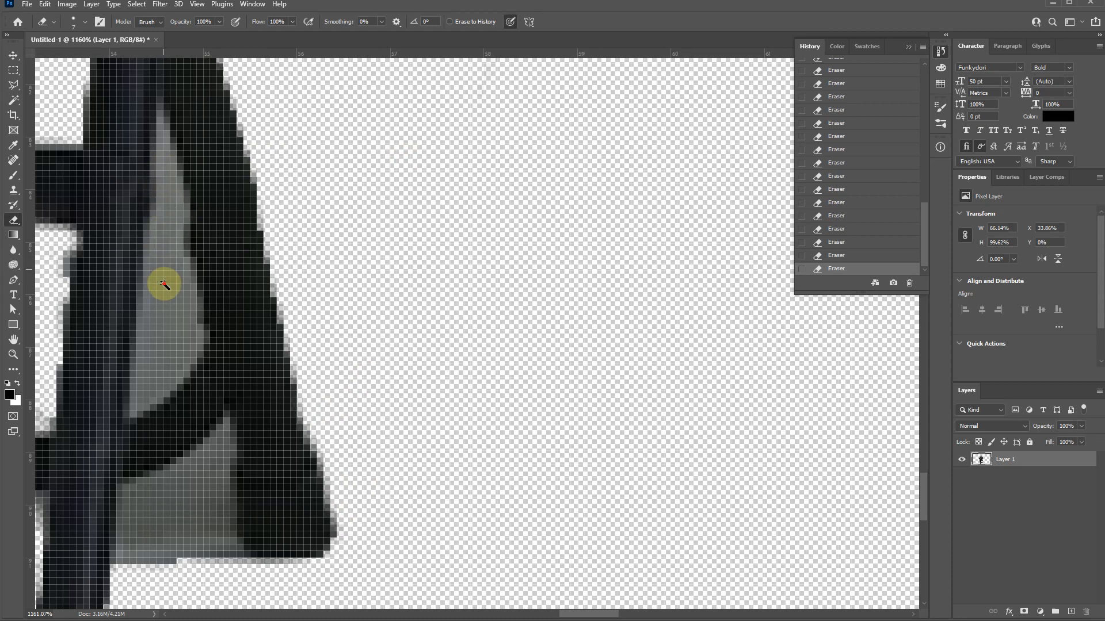
- Select the gray wall and floor areas between the front and rear chair legs with the Magic Wand and delete them
key(w)
click(164, 183)
shift+click(201, 479)
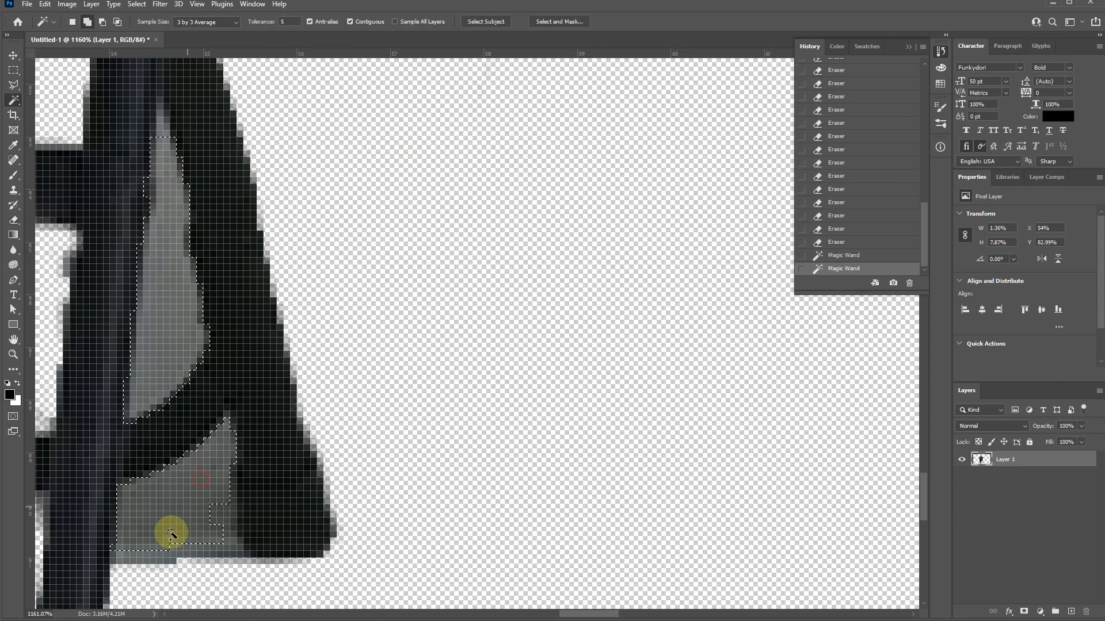
shift+click(137, 561)
shift+click(234, 557)
shift+click(215, 558)
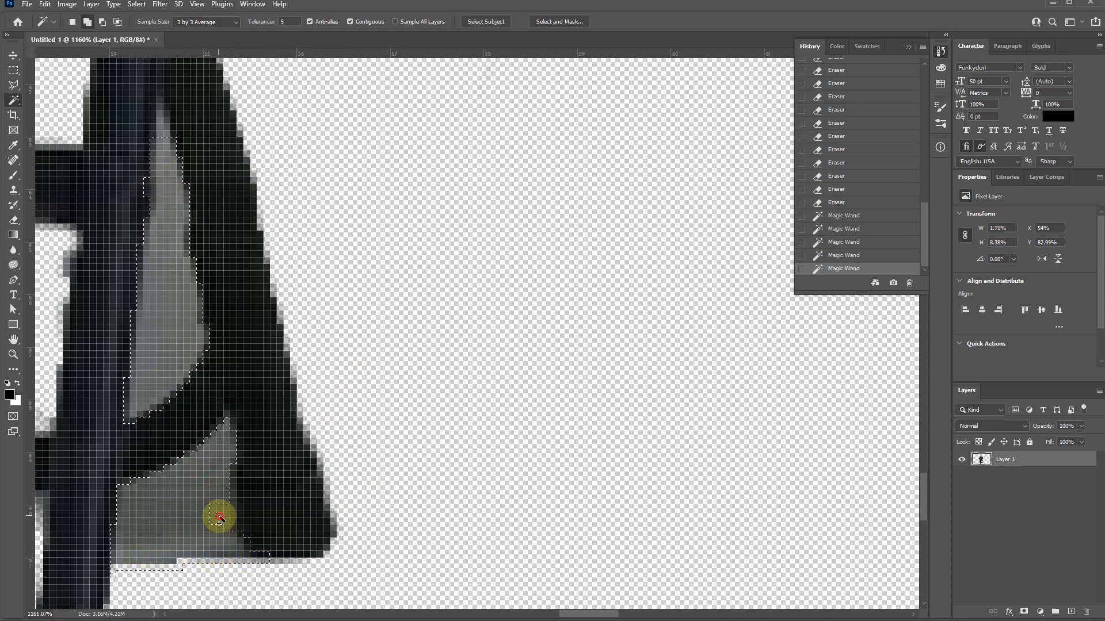
shift+click(200, 521)
key(Delete)
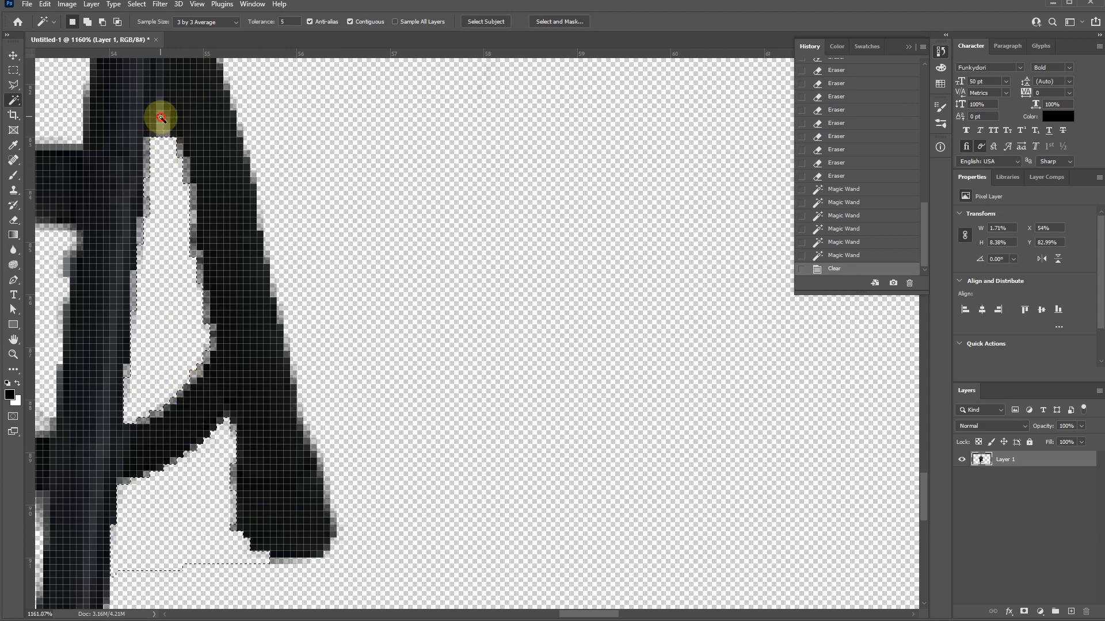
click(161, 117)
drag(160, 119, 161, 127)
key(ctrl+d)
click(157, 132)
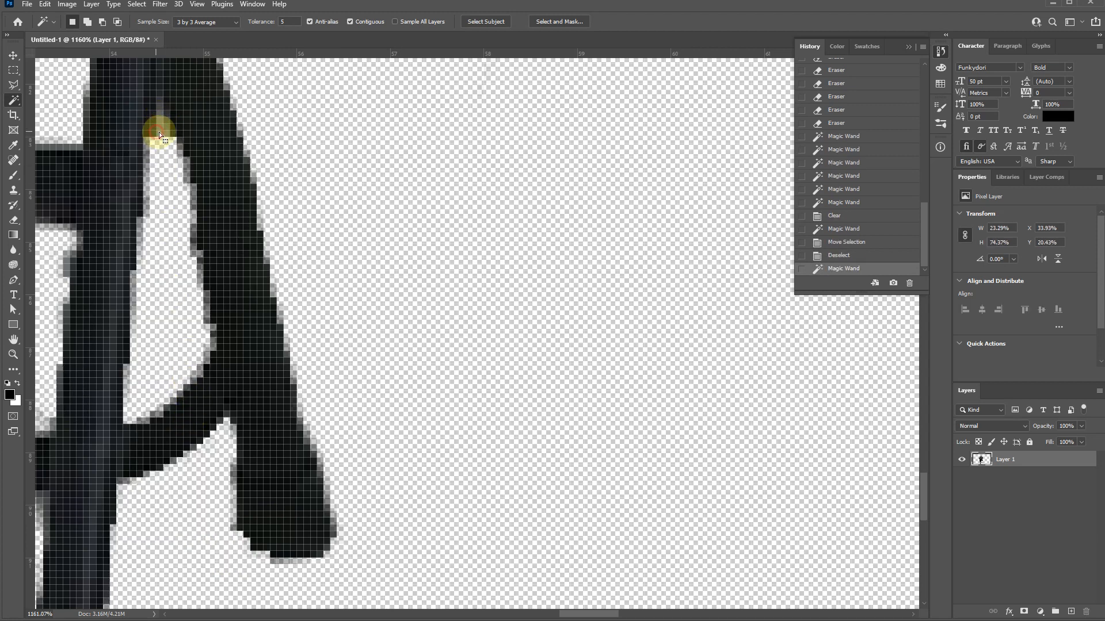
key(ctrl+d)
- Select the leftover gray tip at the top of the opening between the chair legs and erase it
click(160, 131)
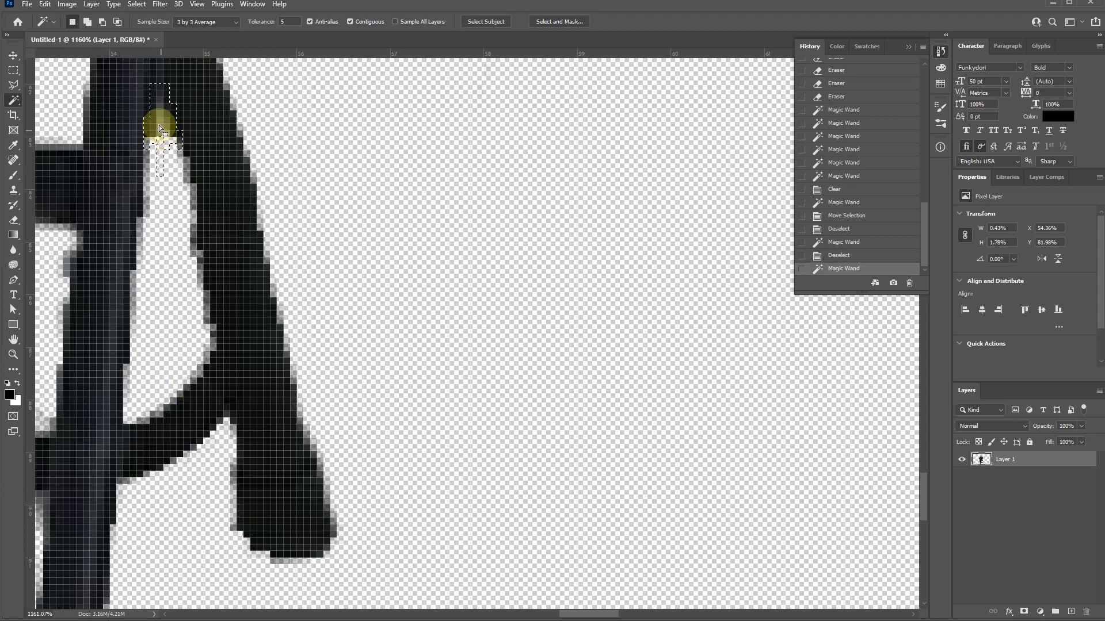
key(e)
mouse_move(159, 126)
mouse_down()
mouse_move(153, 119)
mouse_move(167, 259)
mouse_up()
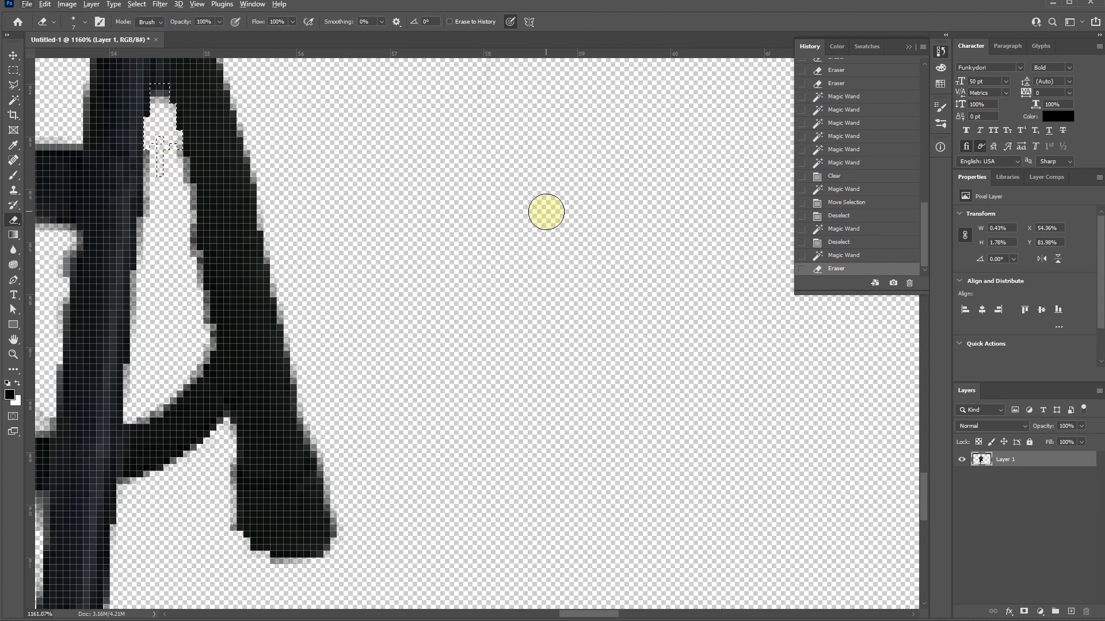
- Change the Rectangular Marquee style to Normal and clear the active selection
click(546, 211)
key(m)
click(528, 203)
scroll(461, 291, down, 10)
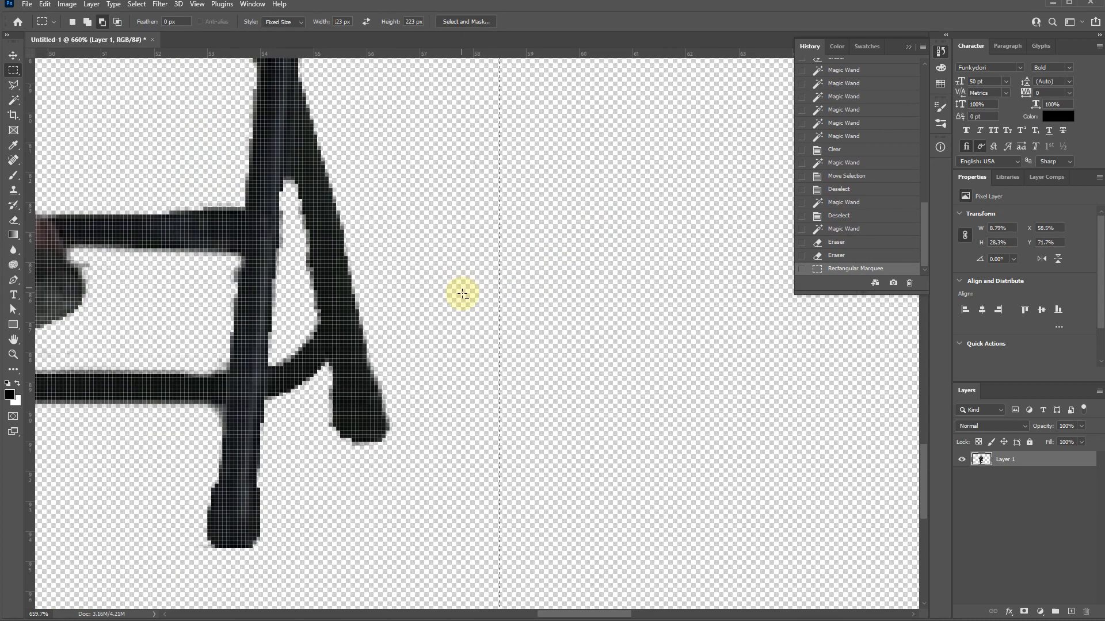
scroll(460, 326, down, 4)
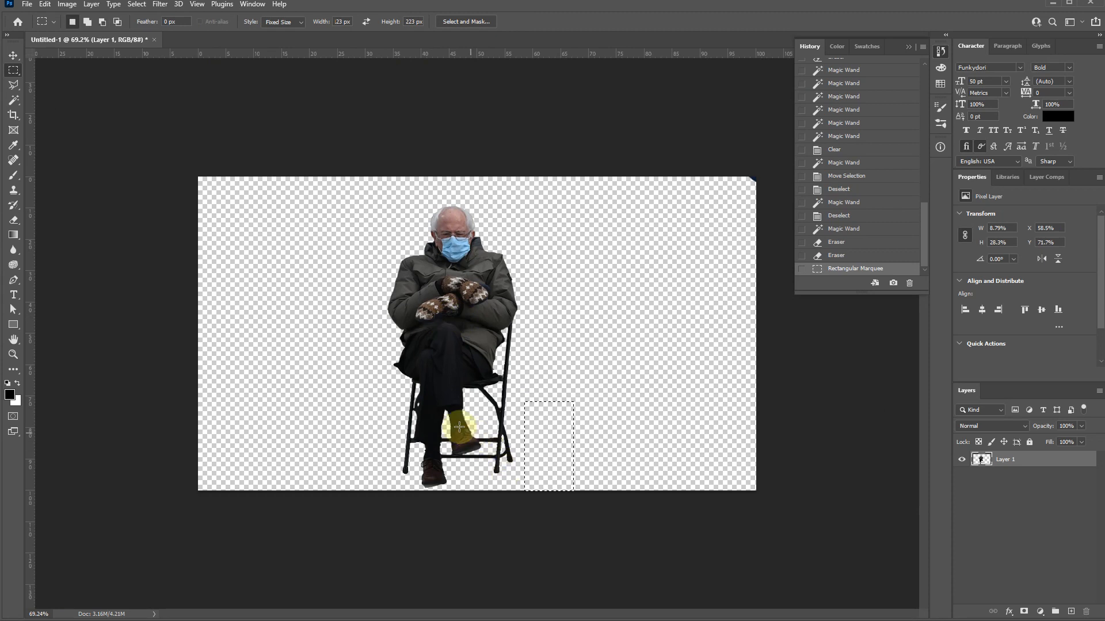
click(345, 364)
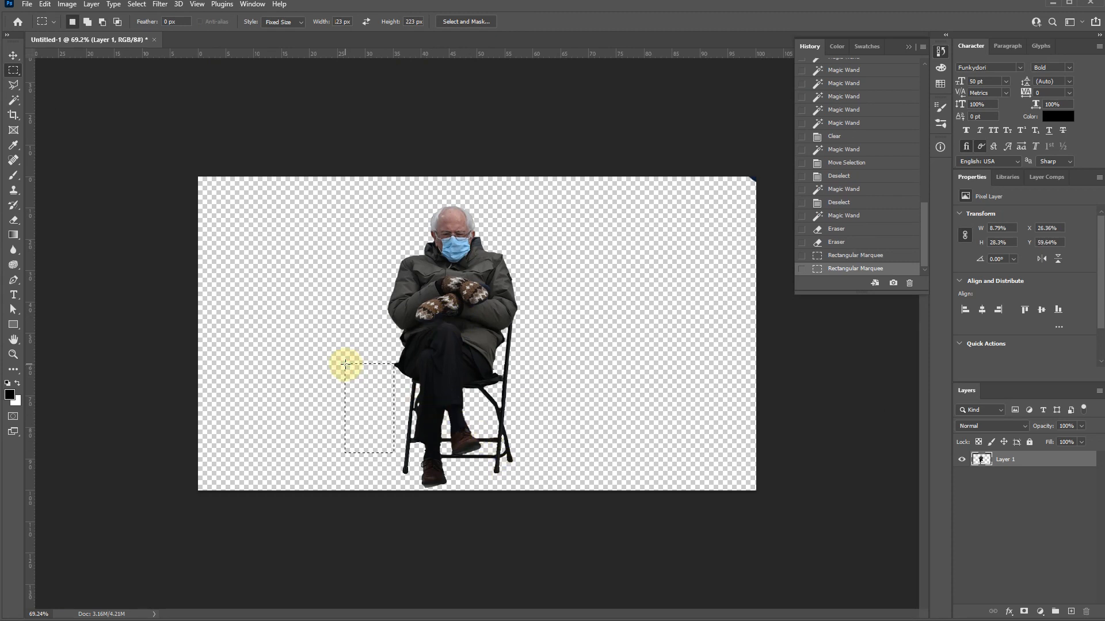
click(269, 24)
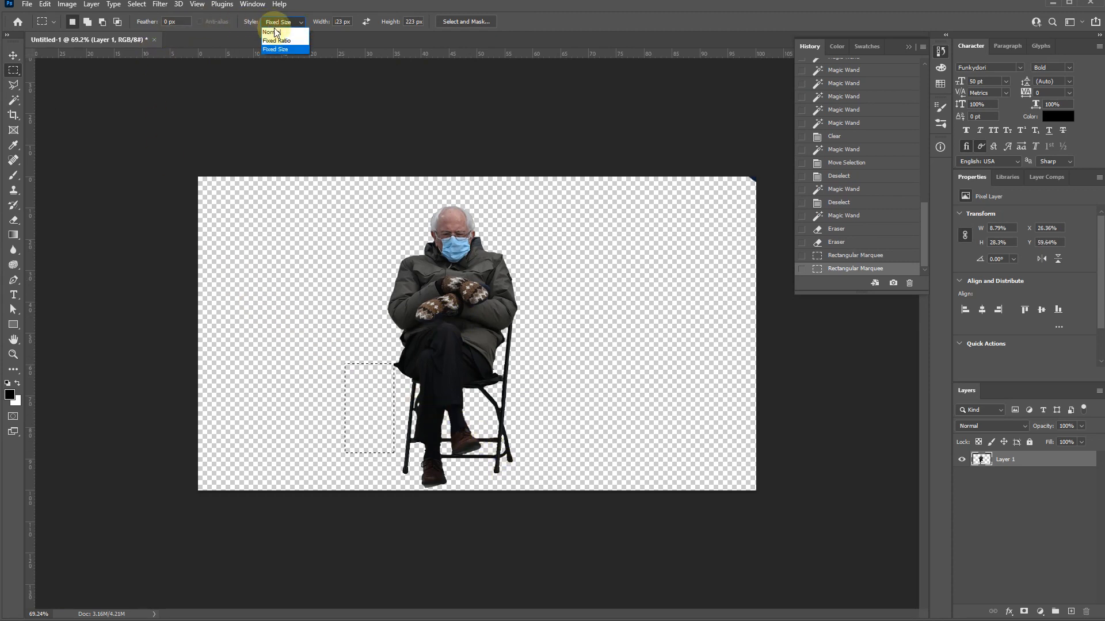
click(275, 25)
click(275, 259)
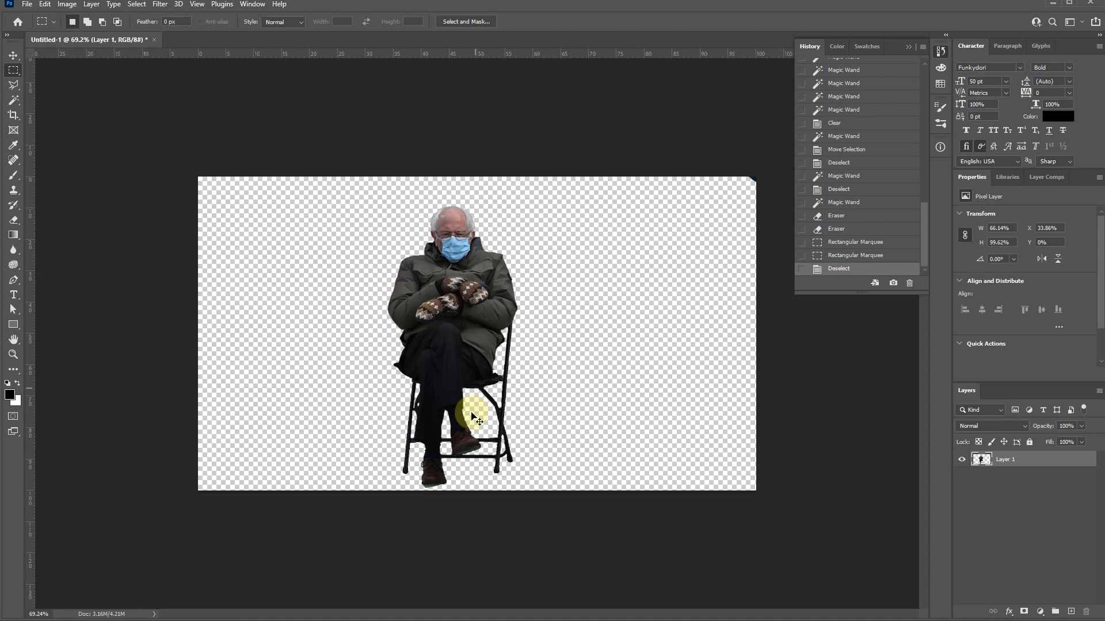
- Select the entire canvas and move the cut-out man toward the canvas's left side
key(ctrl+a)
click(136, 5)
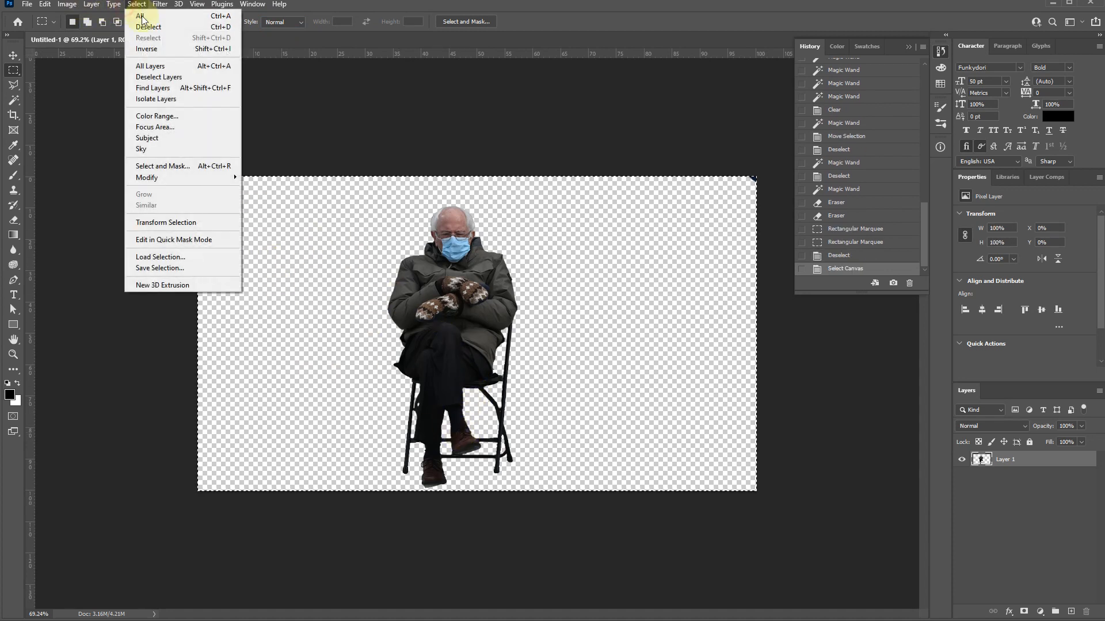
click(146, 16)
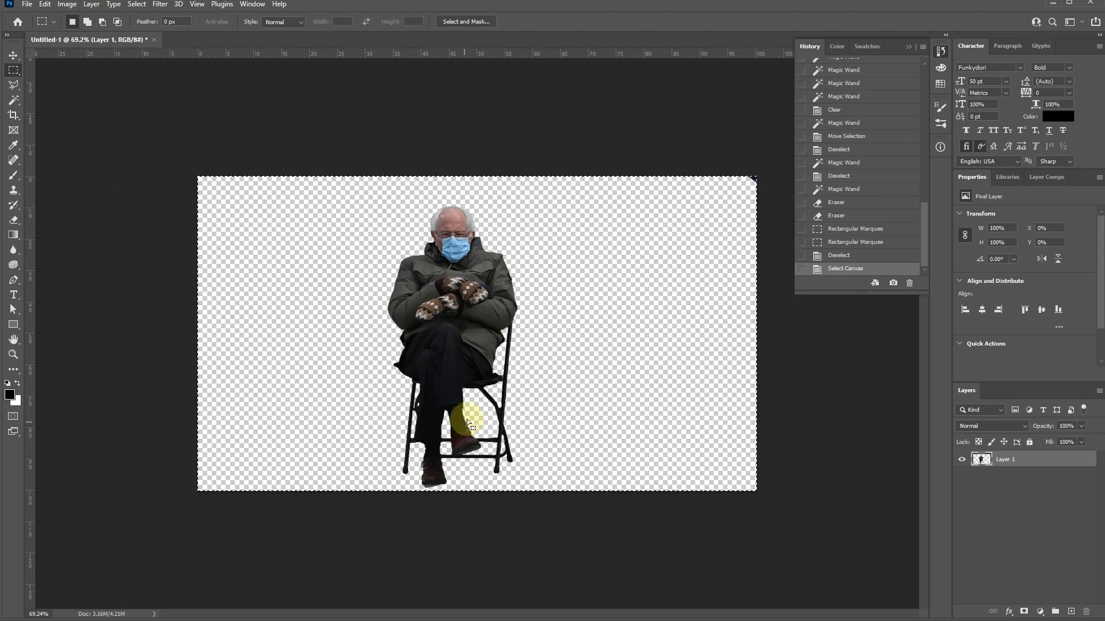
key(v)
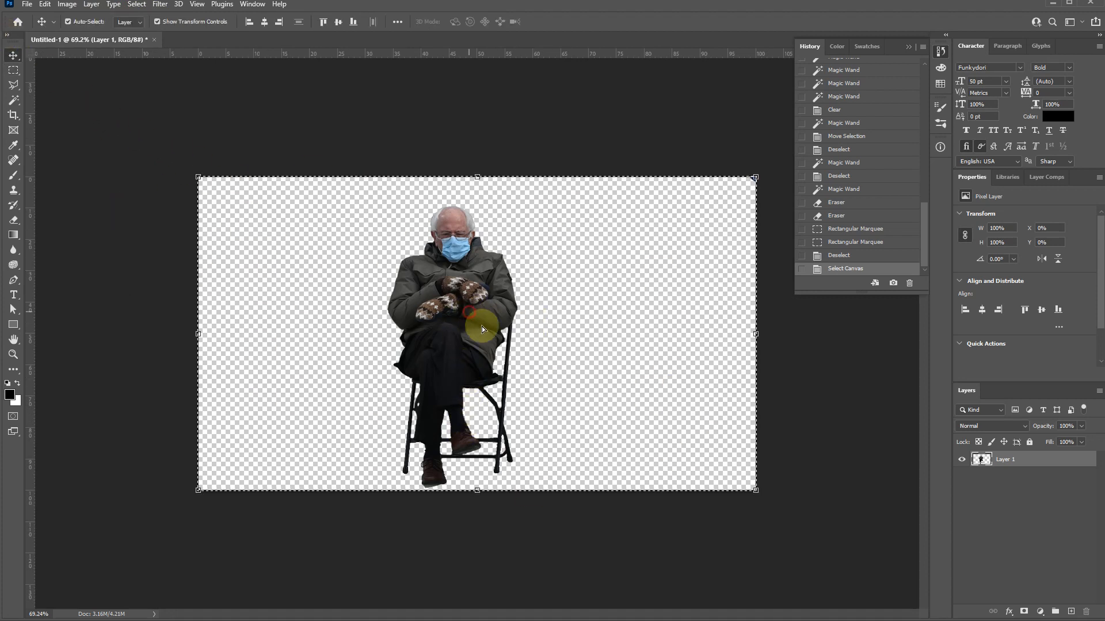
drag(482, 326, 433, 285)
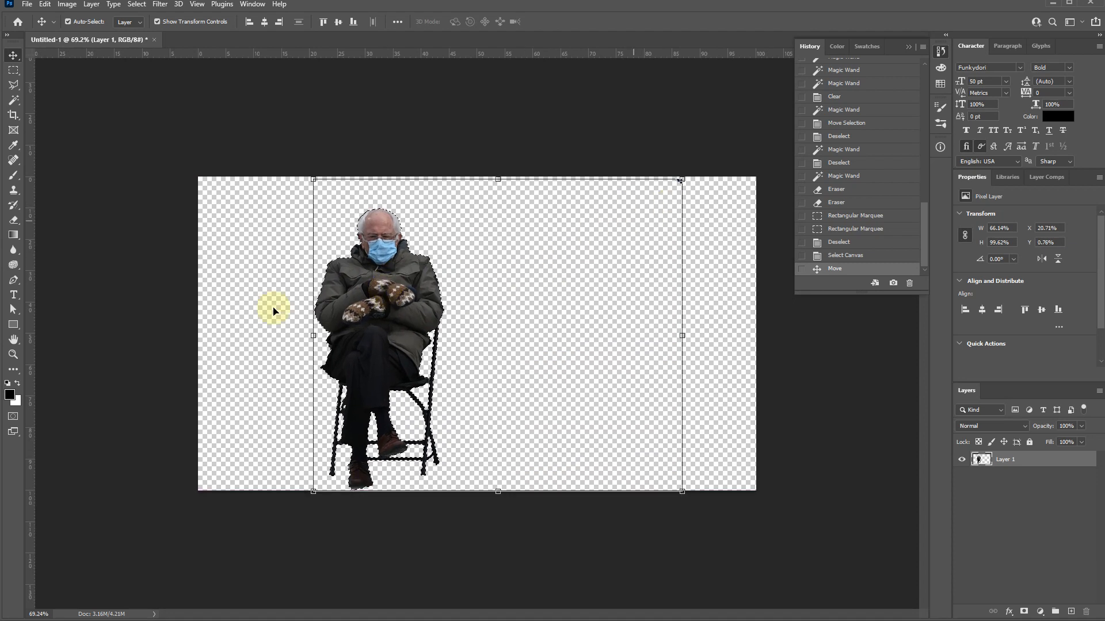
- Undo the move of the cut-out man and clear the canvas selection
key(ctrl+z)
key(ctrl+z)
click(562, 133)
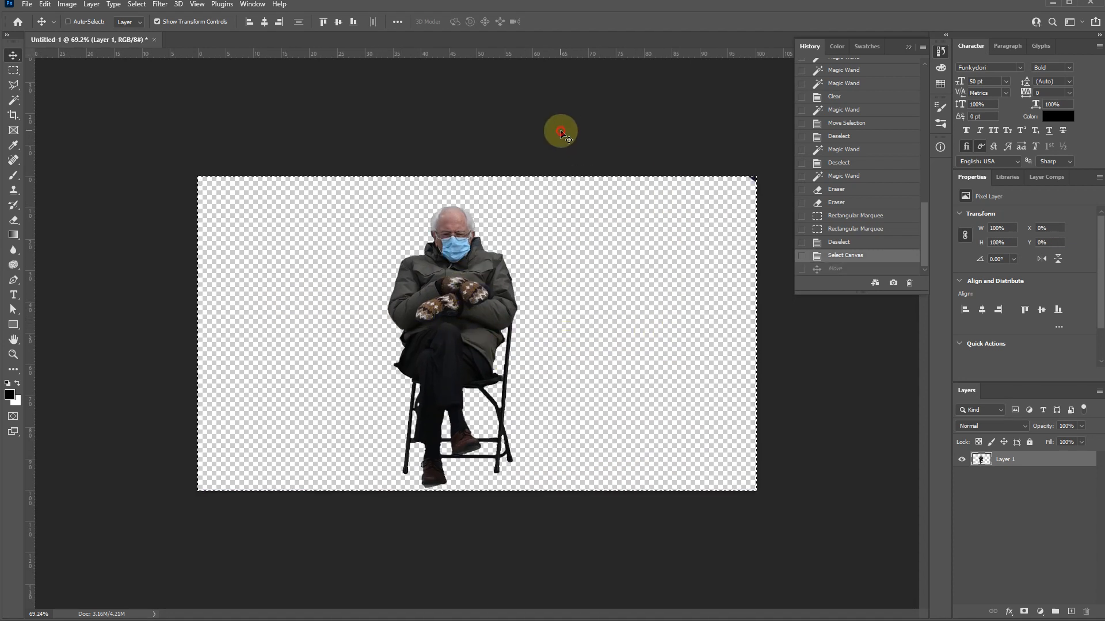
key(m)
click(682, 125)
- Select Layer 1 and erase the stray dark remnant in the canvas's upper-right corner with a larger eraser
key(e)
click(759, 175)
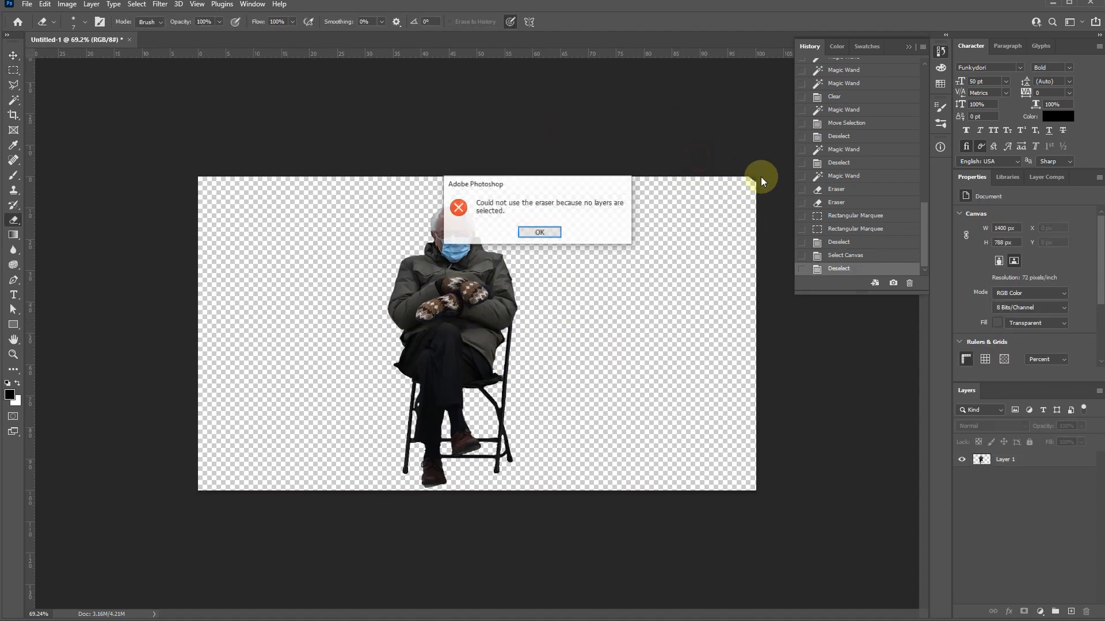
click(544, 232)
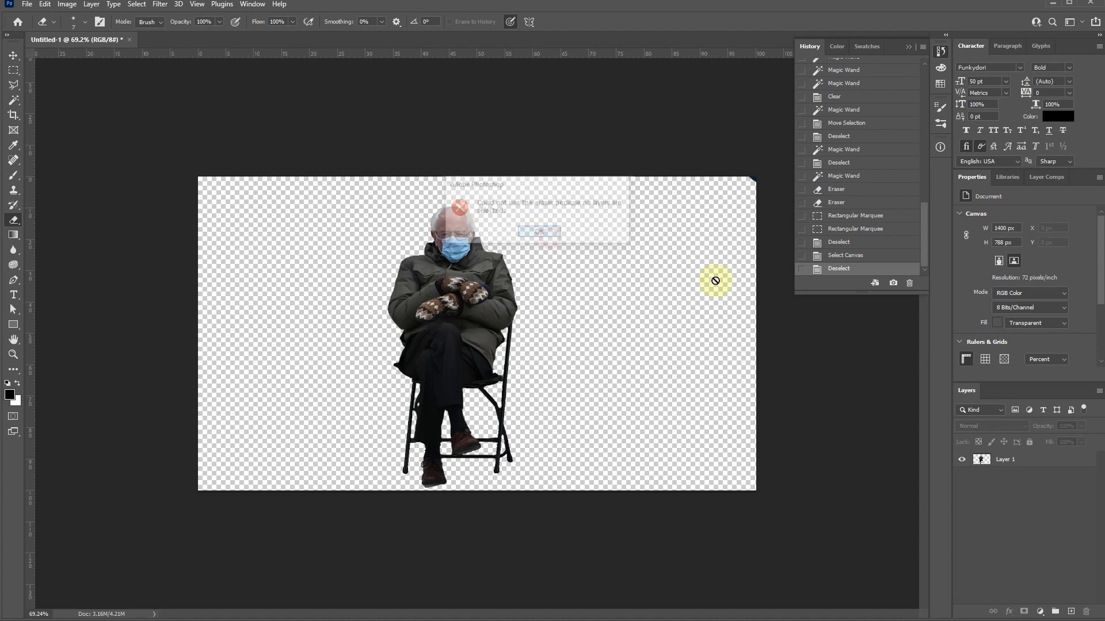
click(1020, 462)
key(m)
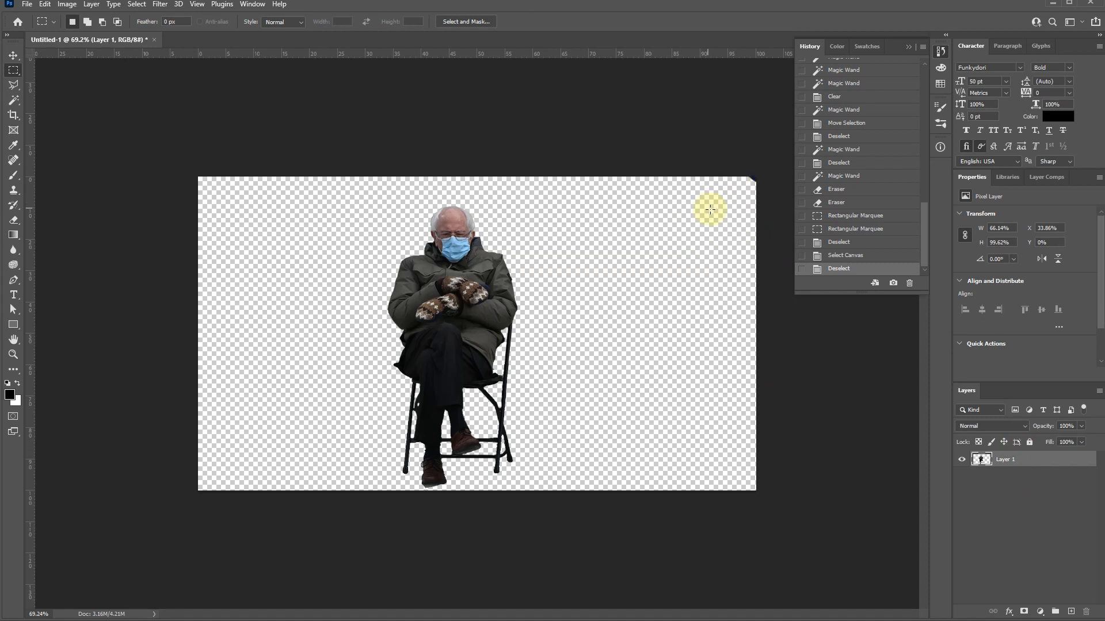
key(e)
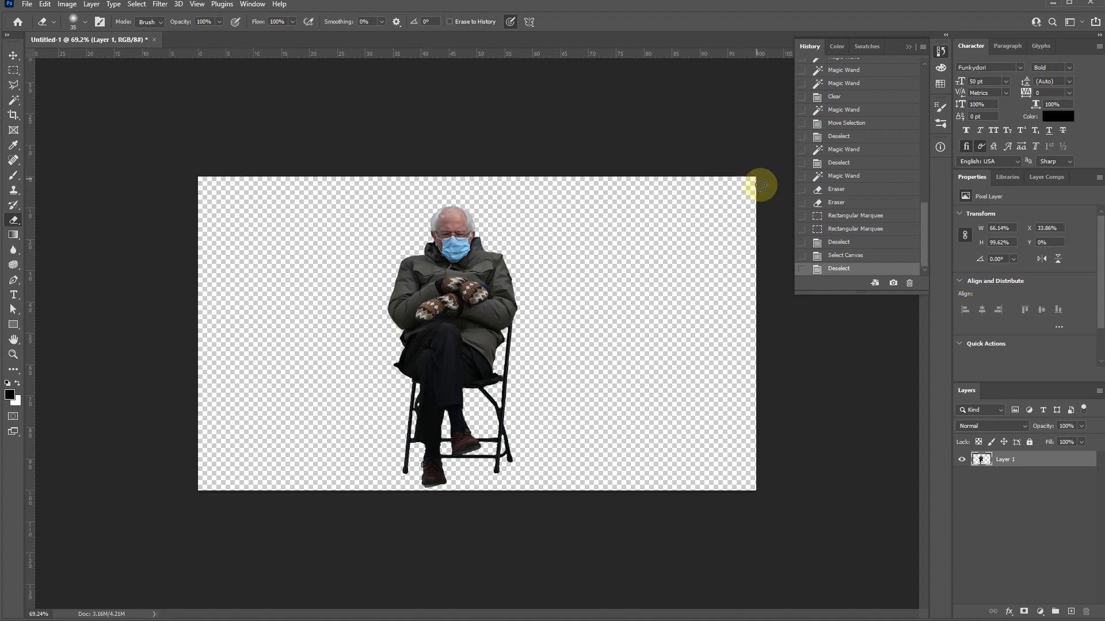
click(633, 304)
- Select the entire canvas and move the cut-out man slightly up and to the right
key(ctrl+a)
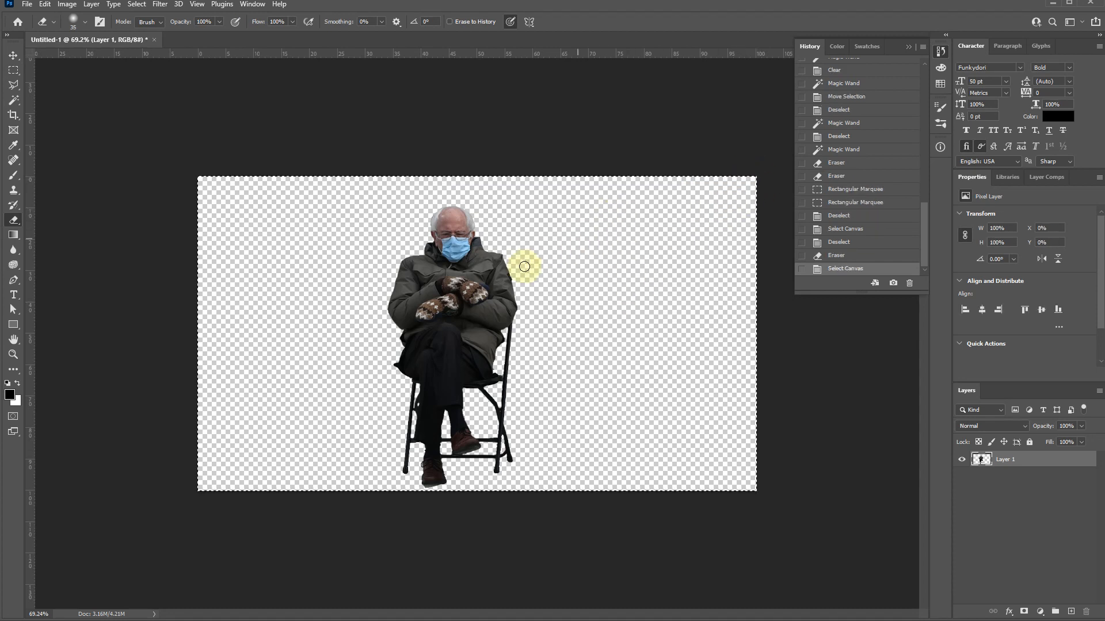
key(v)
mouse_move(452, 344)
mouse_down()
mouse_move(493, 320)
mouse_move(492, 359)
mouse_up()
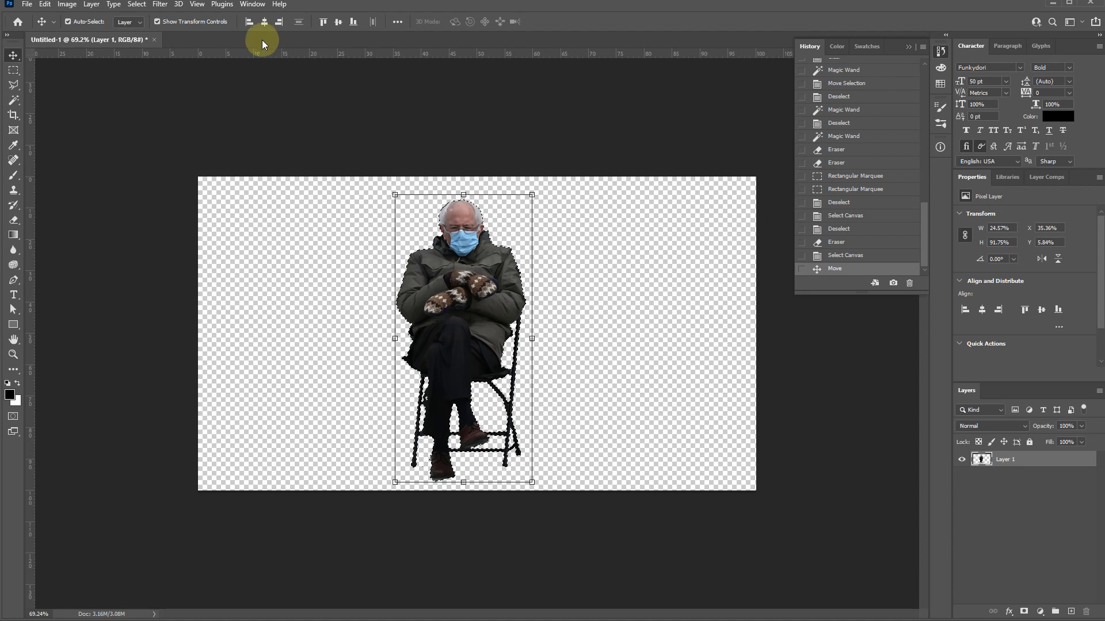
- Create an 800 x 800 px document with a white background and paste the beach photo into it
key(ctrl+n)
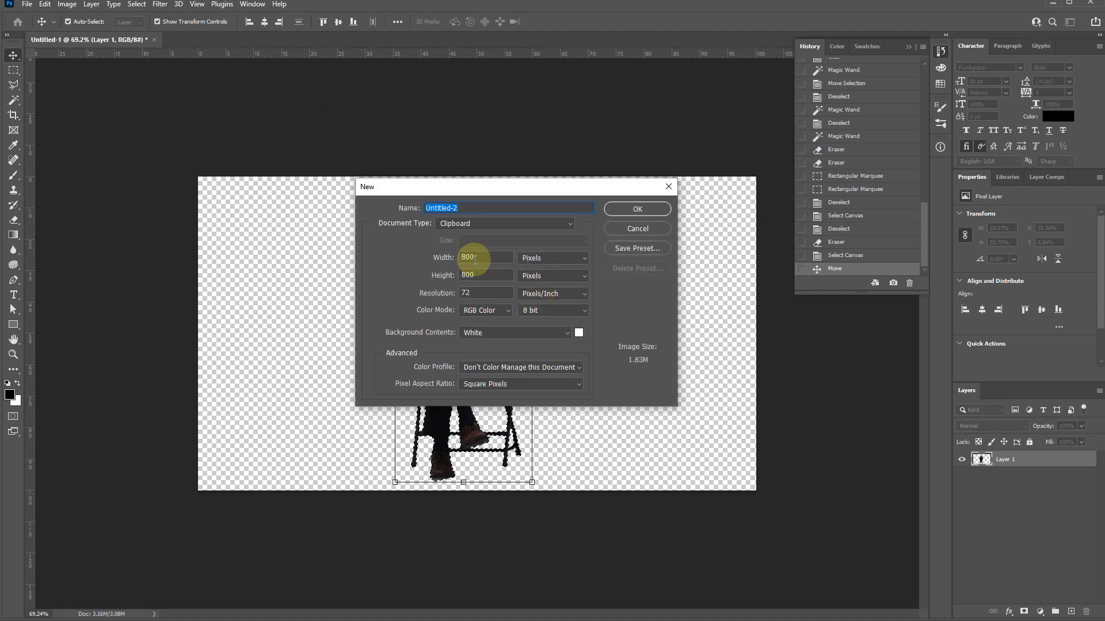
click(639, 211)
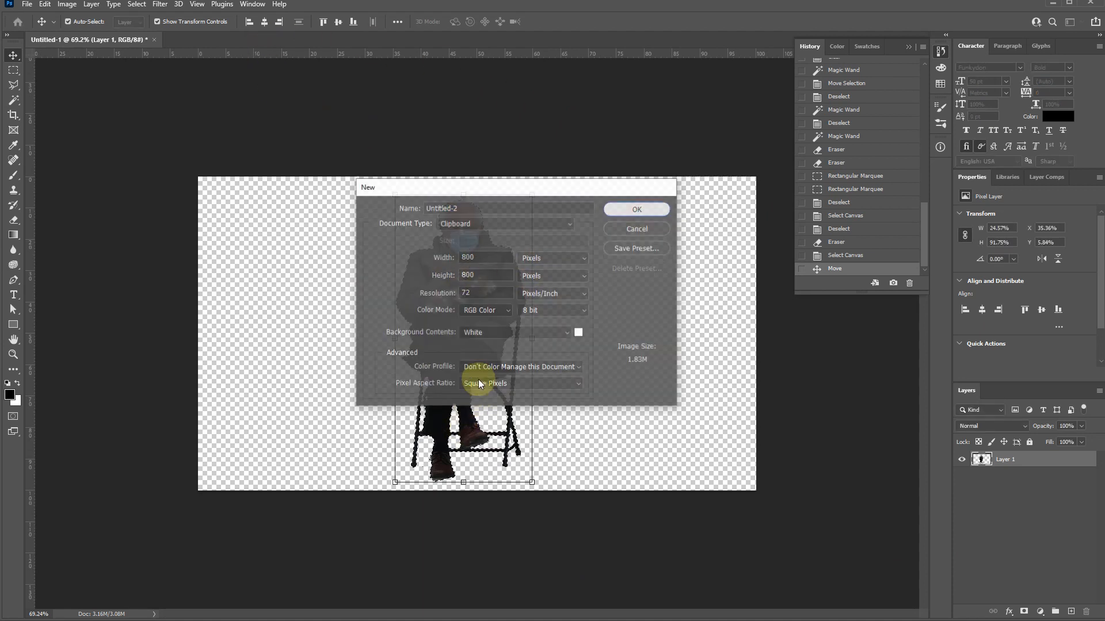
key(ctrl+v)
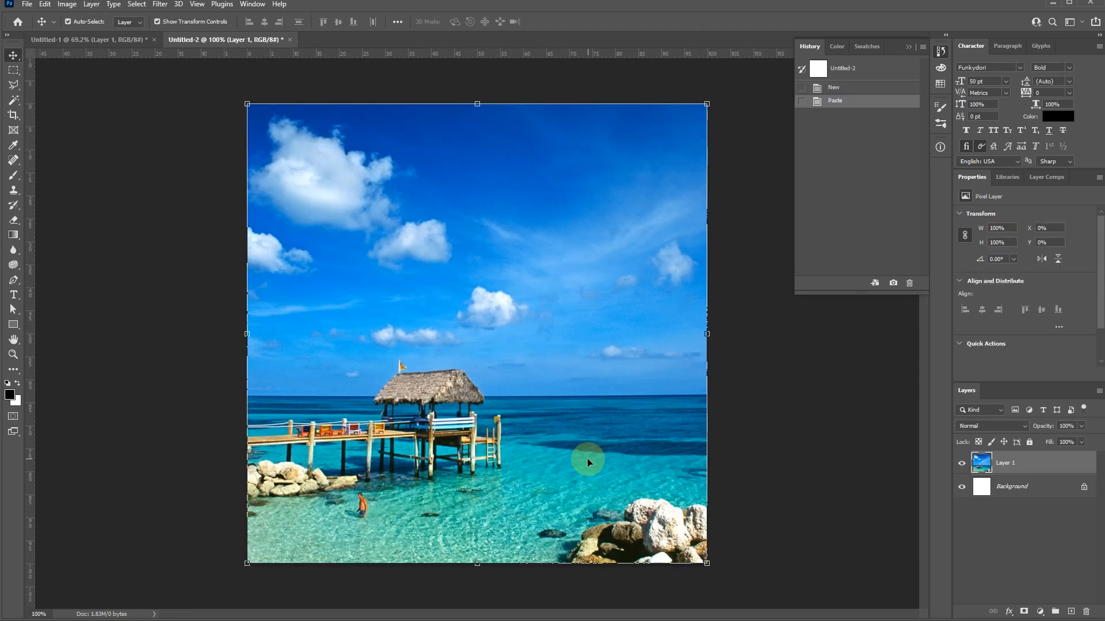
click(798, 465)
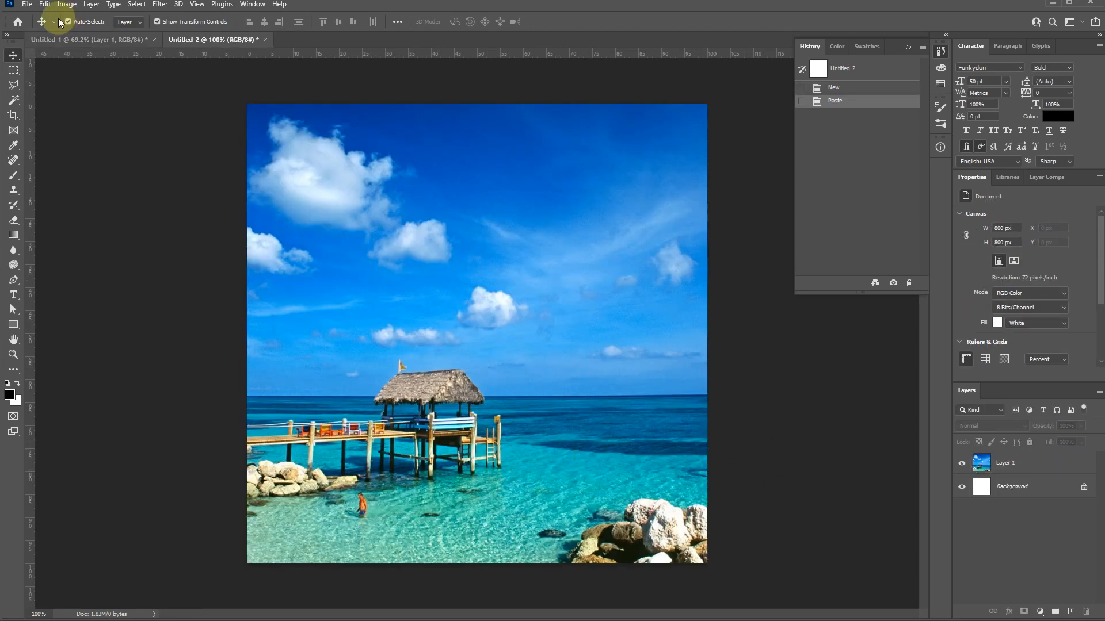
- Copy the cut-out man from Untitled-1 and paste him over the beach photo in Untitled-2
click(75, 41)
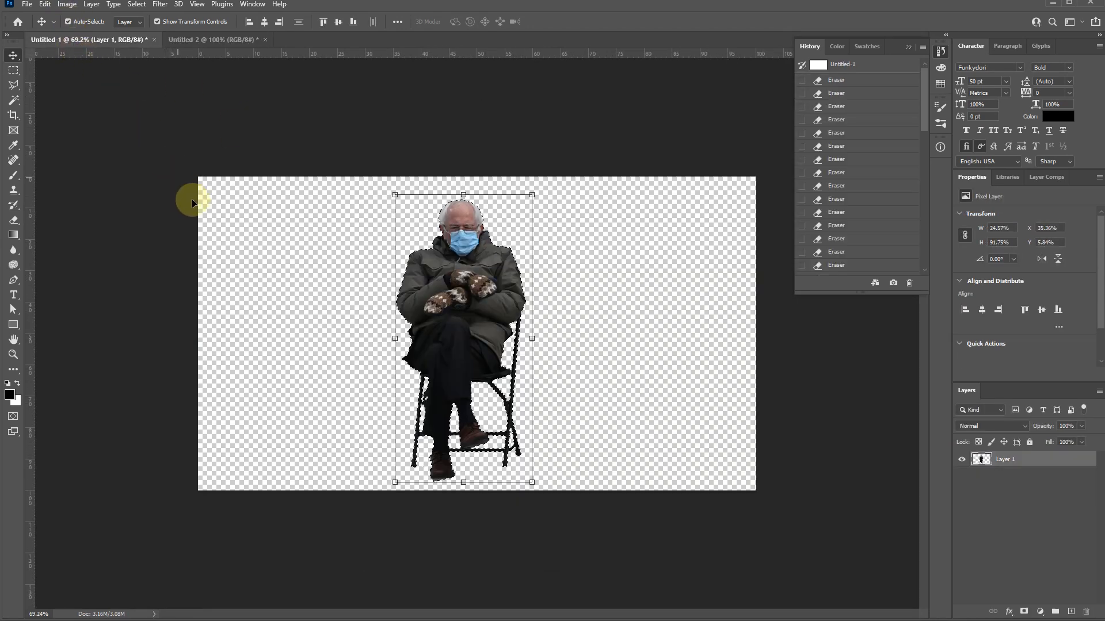
drag(469, 295, 486, 295)
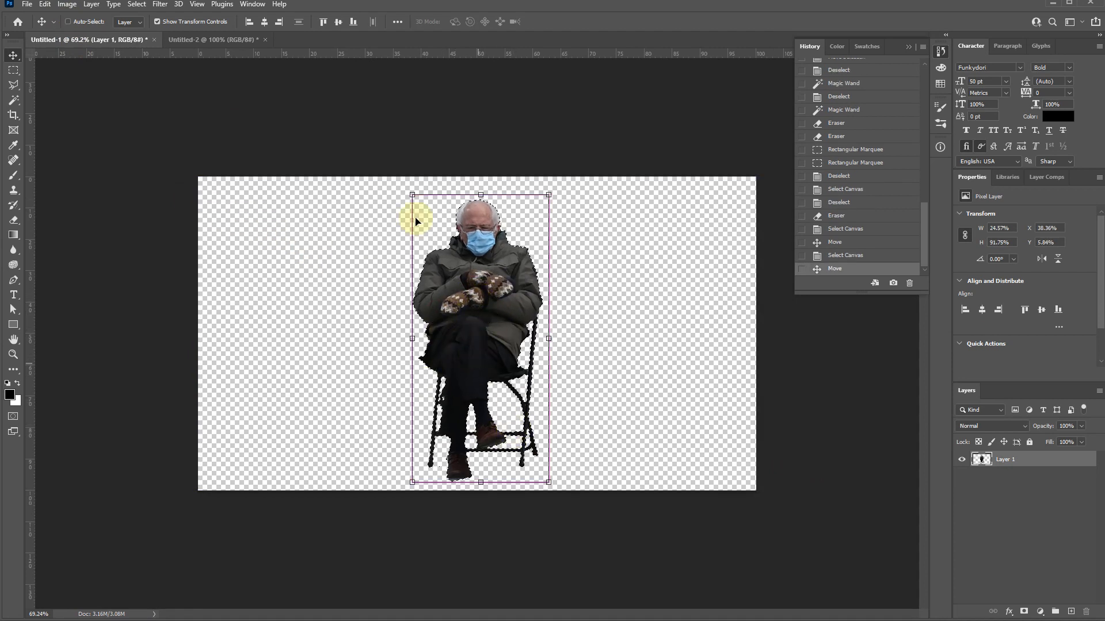
click(197, 42)
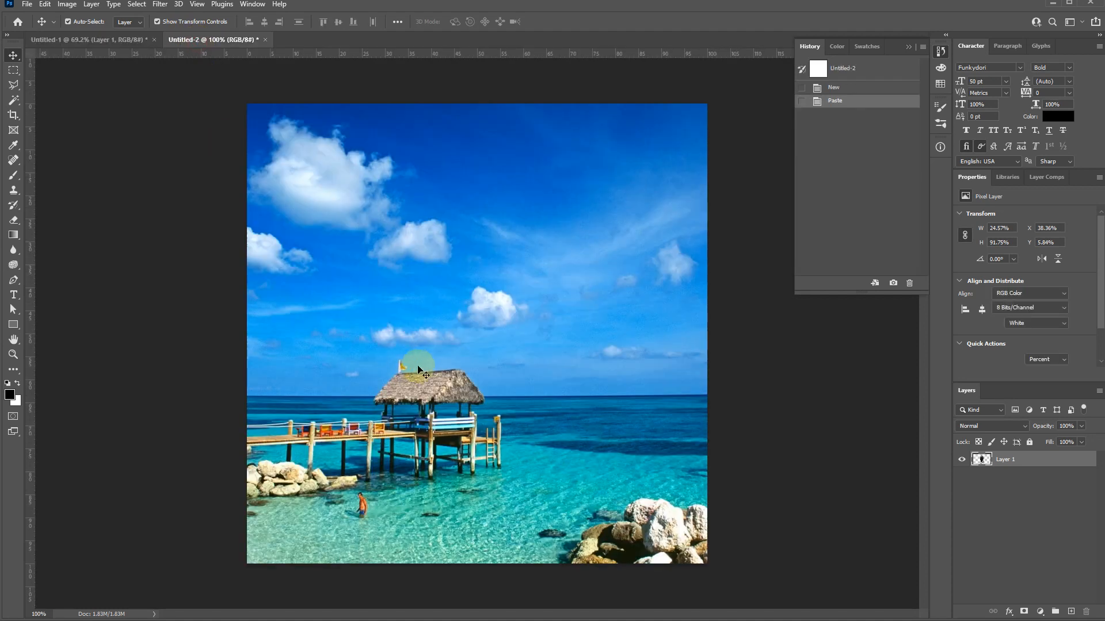
key(ctrl+v)
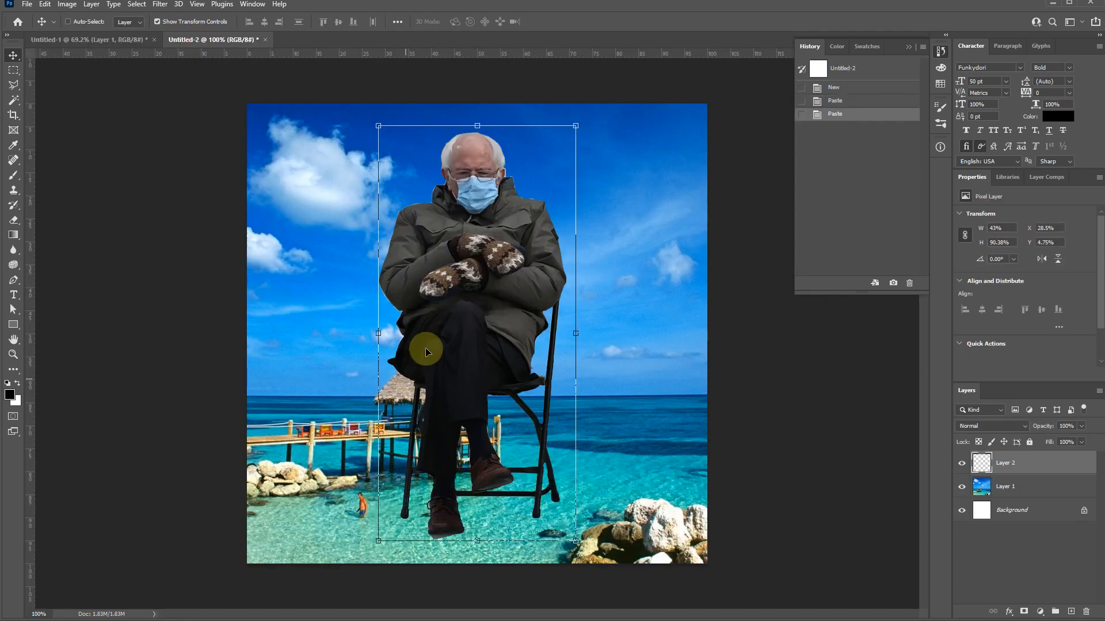
scroll(451, 330, up, 1)
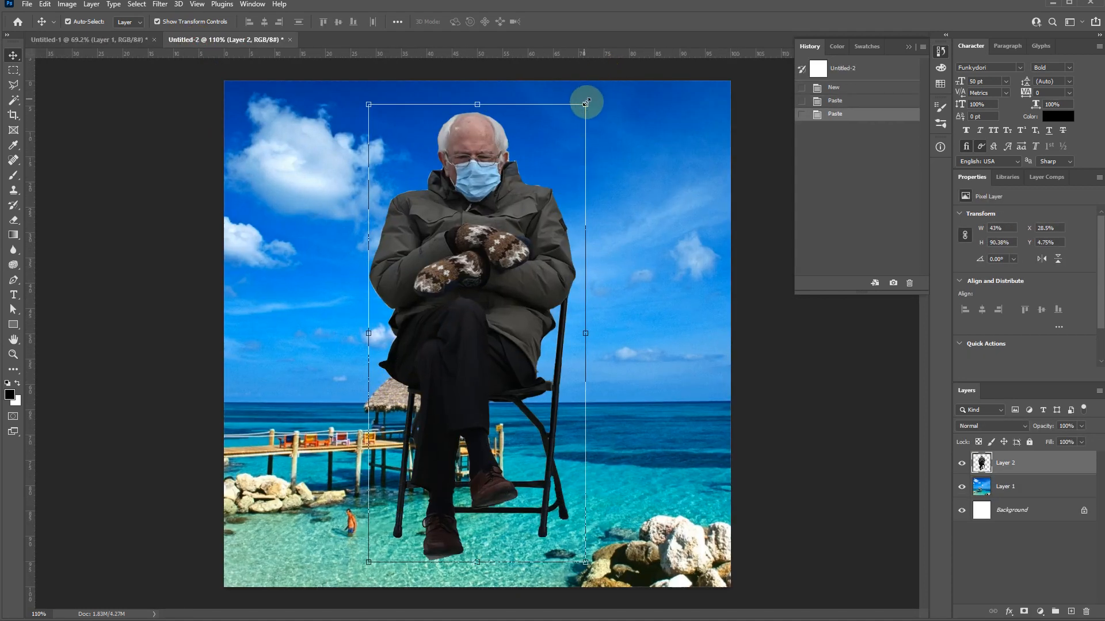
drag(586, 102, 519, 318)
click(553, 21)
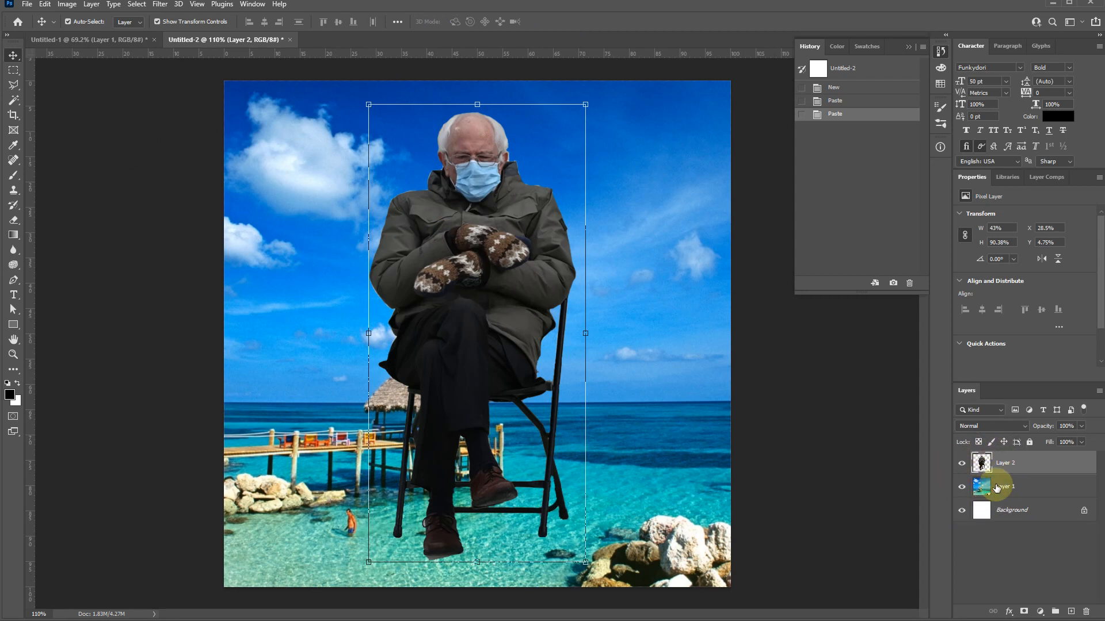
- Hide the white Background layer and select the cut-out man's layer above the beach photo
click(695, 481)
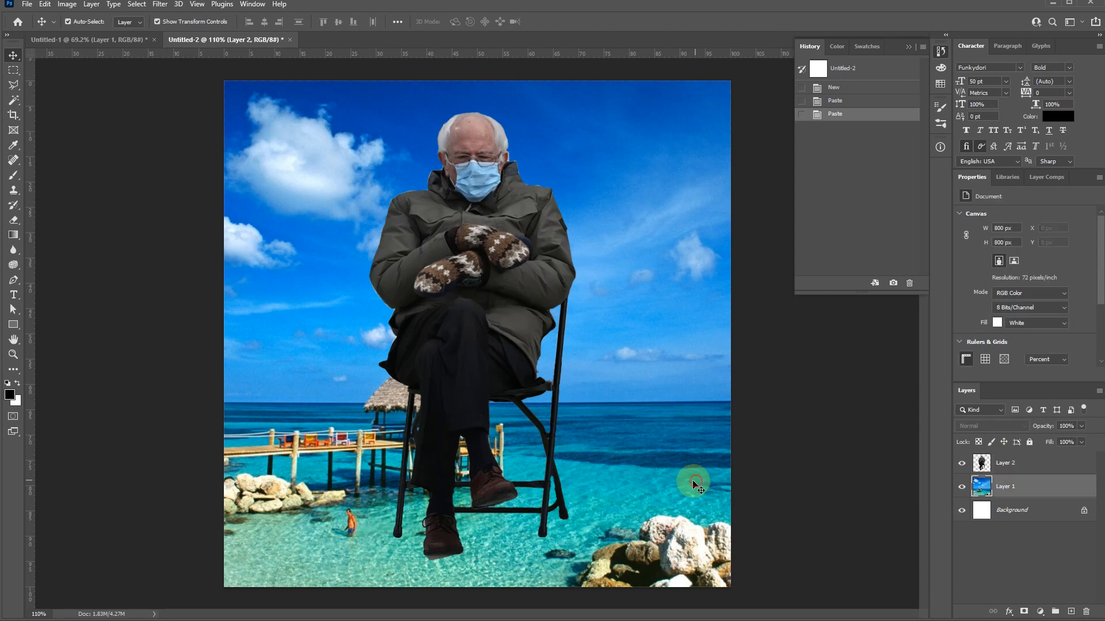
click(965, 511)
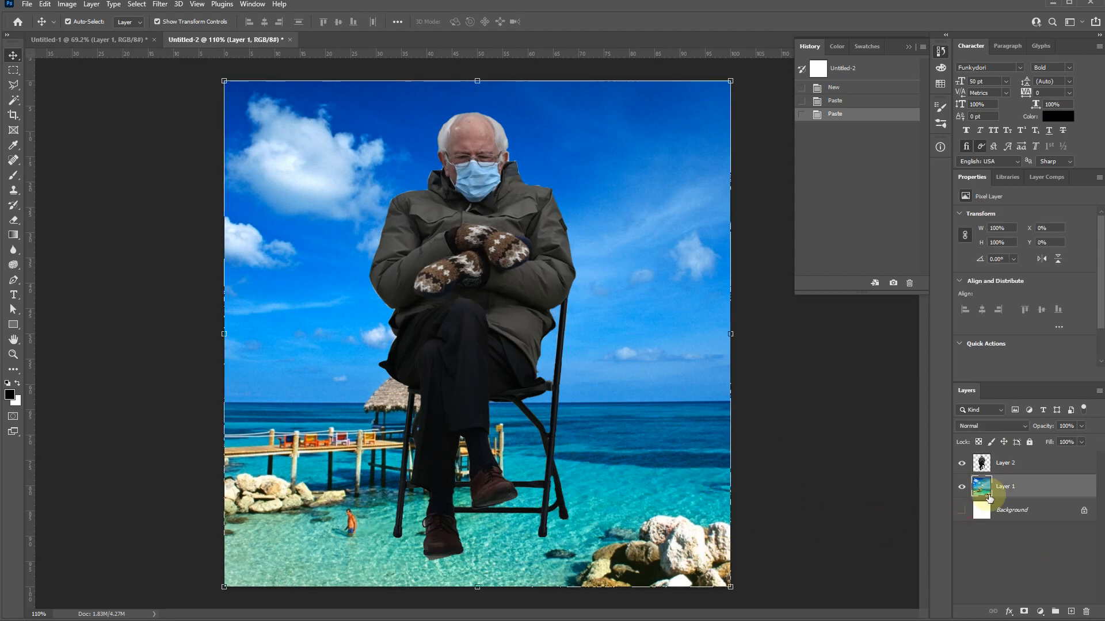
click(456, 223)
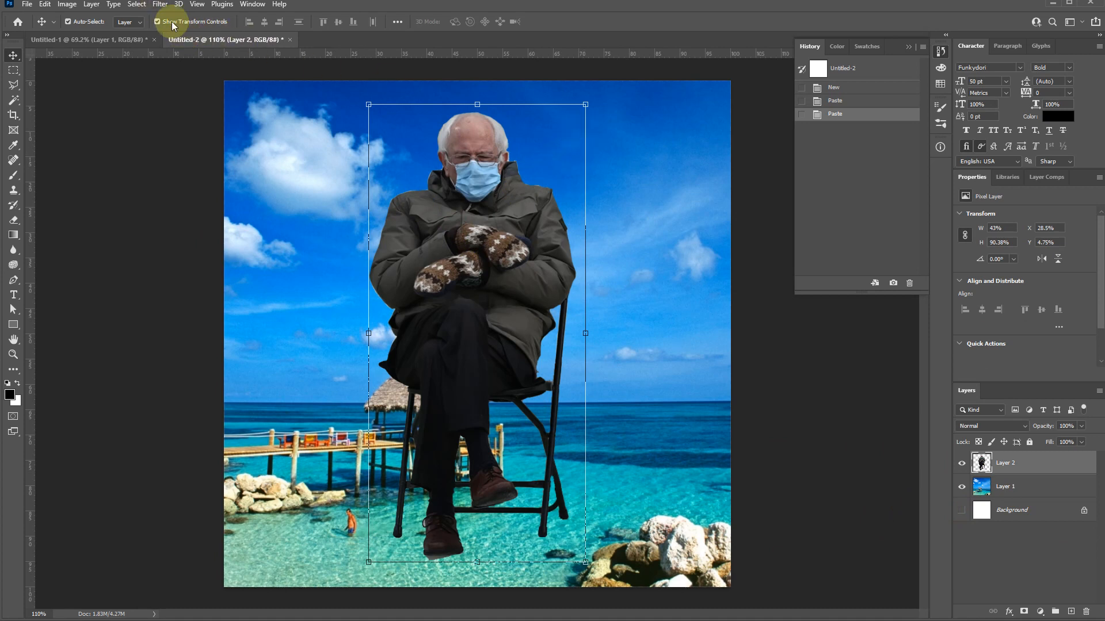
- Scale the cut-out man down to about 9% and place him on the wooden pier
click(586, 107)
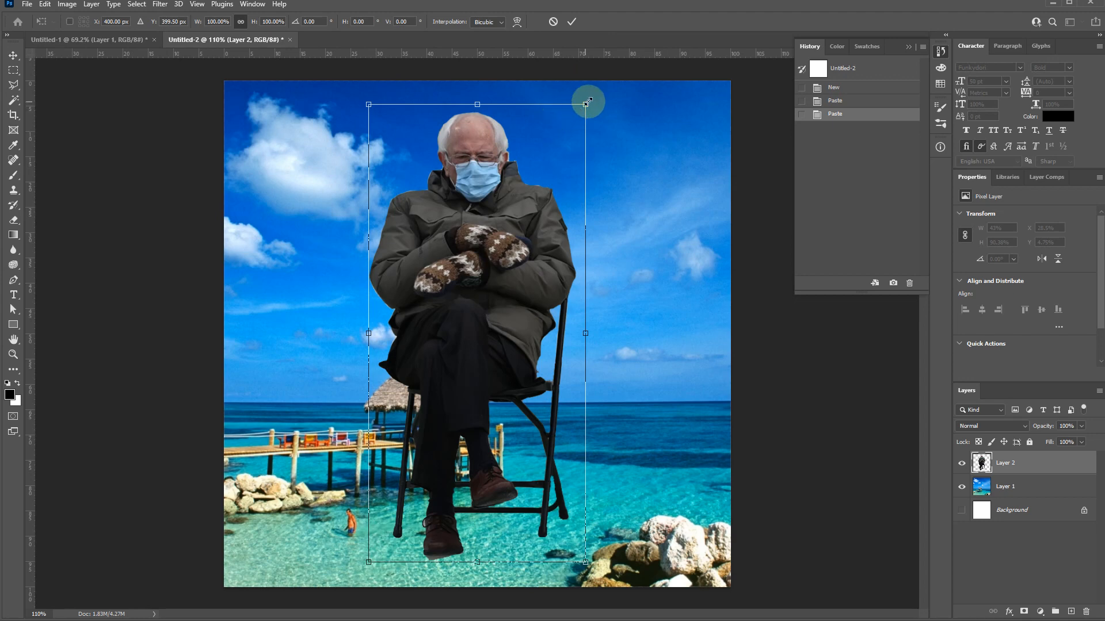
drag(585, 104, 246, 118)
scroll(358, 542, up, 13)
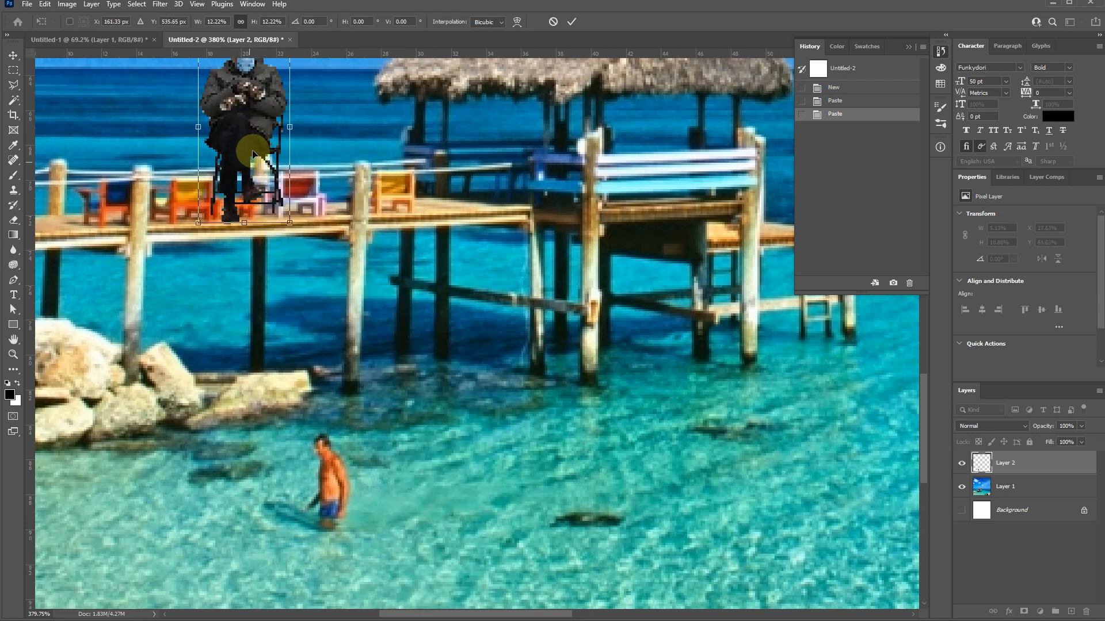
scroll(258, 167, up, 7)
scroll(263, 178, up, 8)
drag(291, 167, 276, 282)
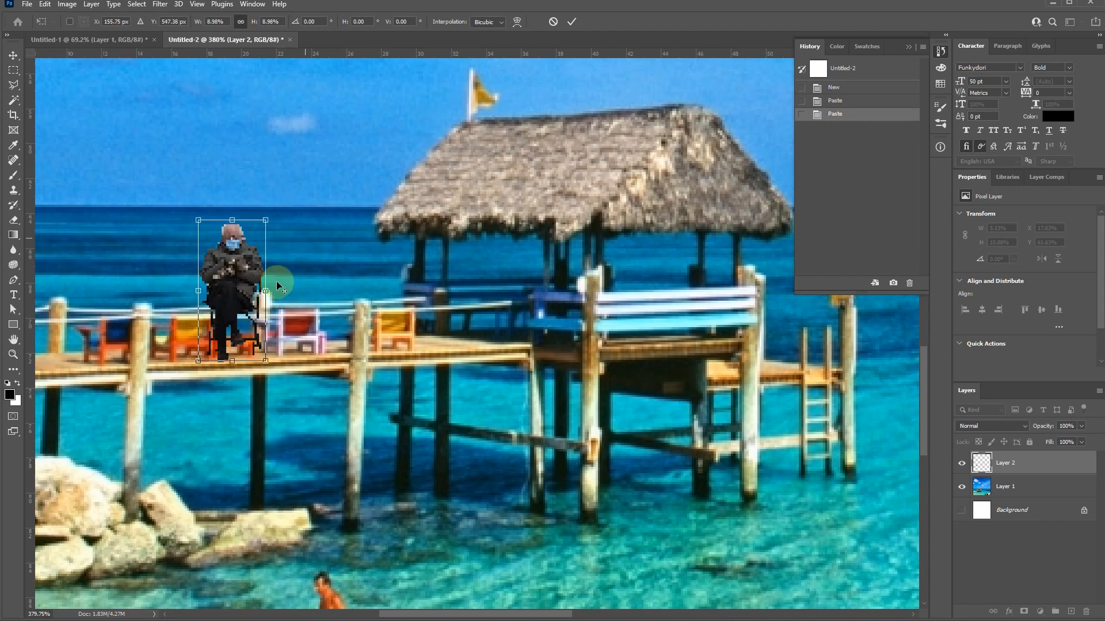
- Place the cut-out man on the boulders in the beach photo's lower-right corner, scale him to about 14.33% and apply the transform
scroll(276, 282, down, 8)
scroll(332, 387, up, 2)
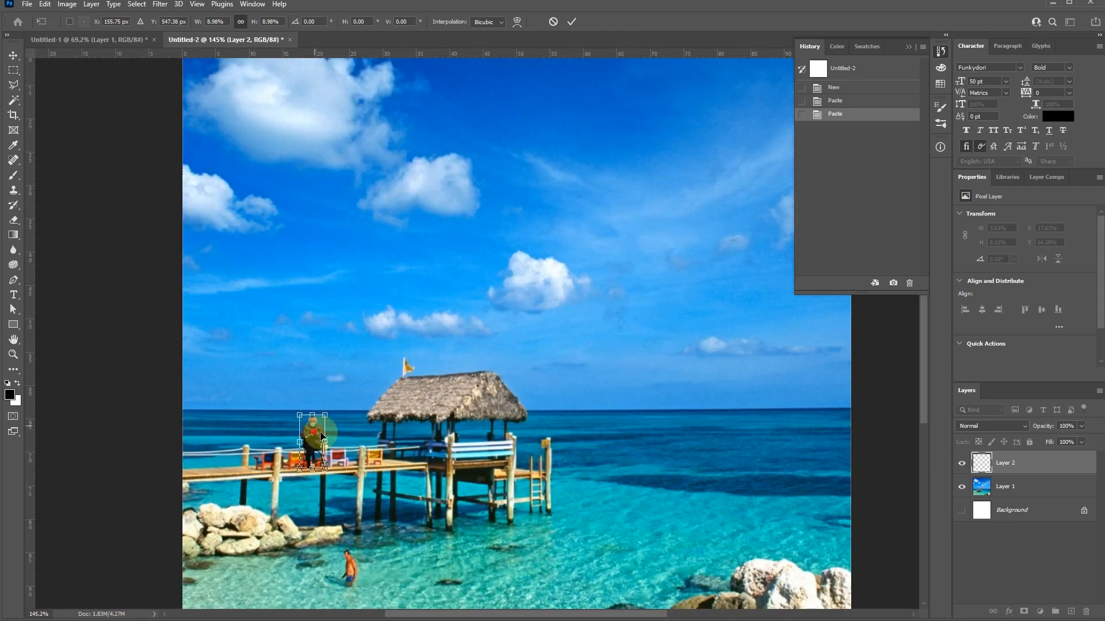
drag(314, 441, 778, 552)
mouse_move(772, 525)
mouse_down()
mouse_move(747, 495)
mouse_move(759, 493)
mouse_move(778, 524)
mouse_up()
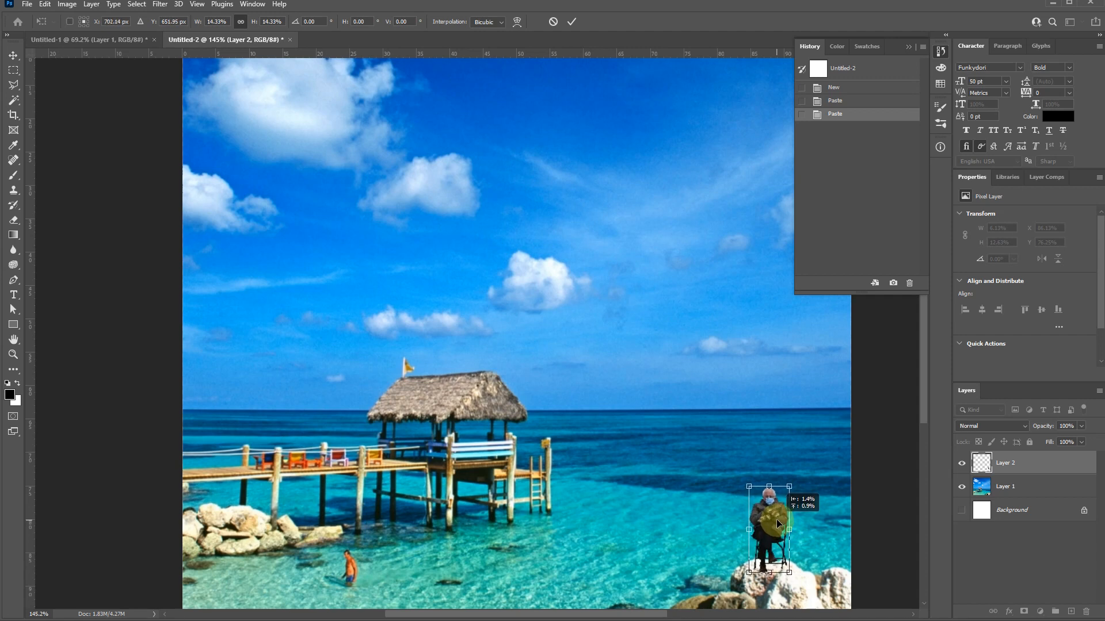
click(572, 21)
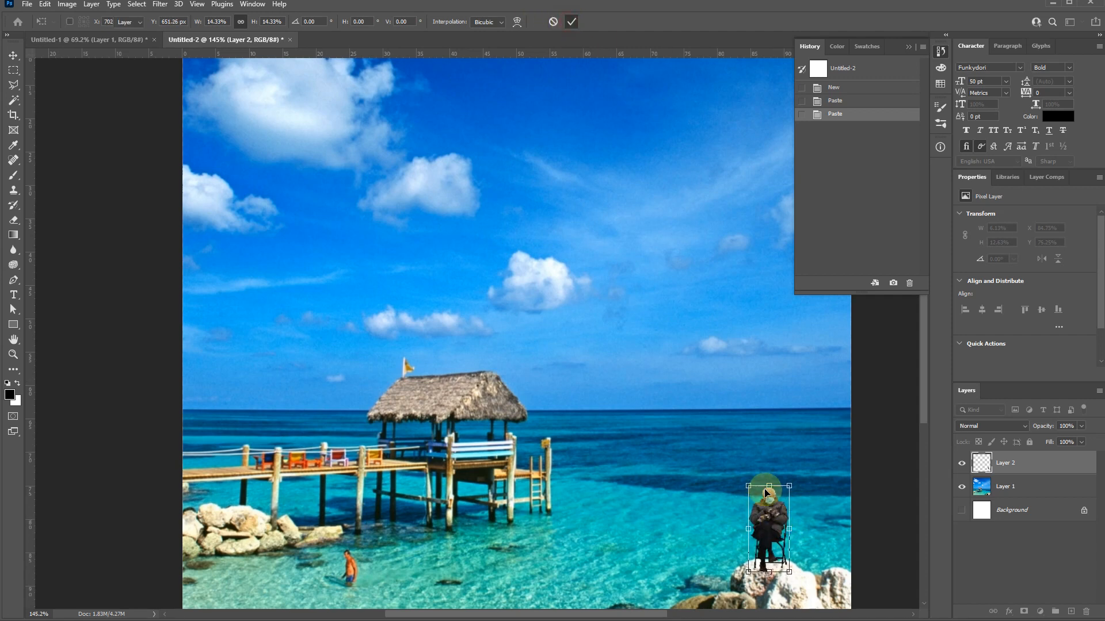
click(683, 536)
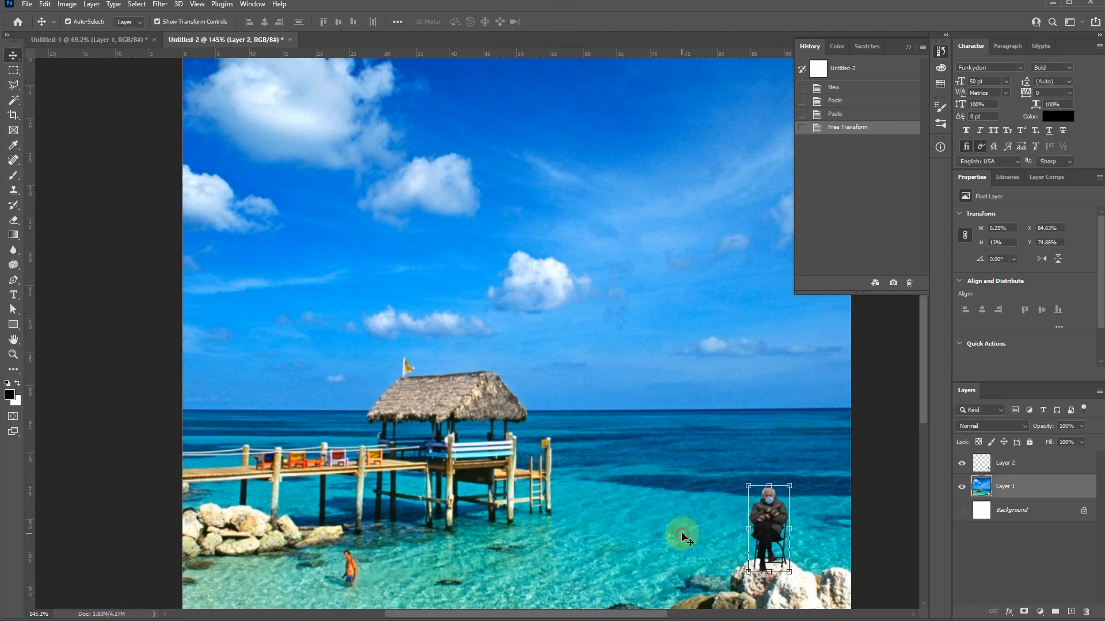
click(879, 499)
drag(444, 269, 612, 434)
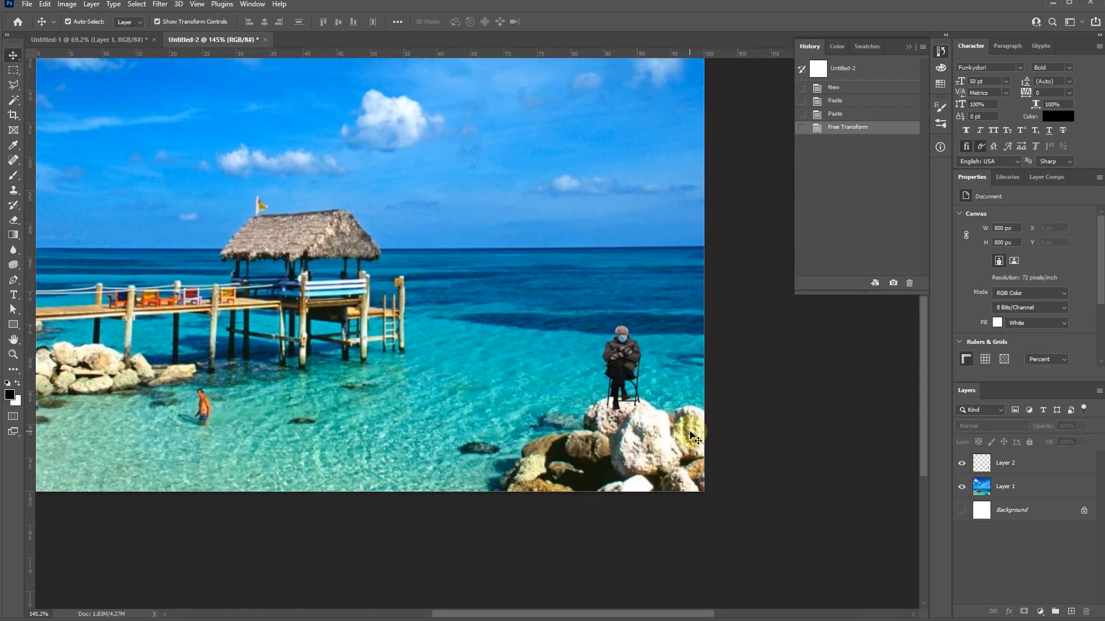
click(626, 364)
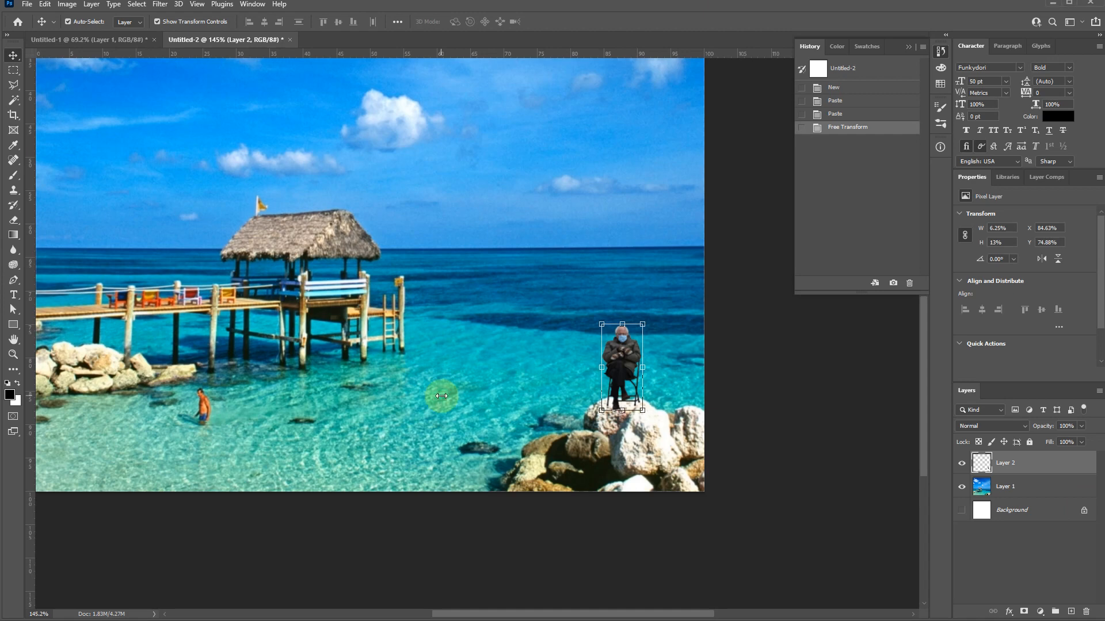
- Create a 1800 x 1157 px document with a white background and paste the living-room photo into it
key(ctrl+n)
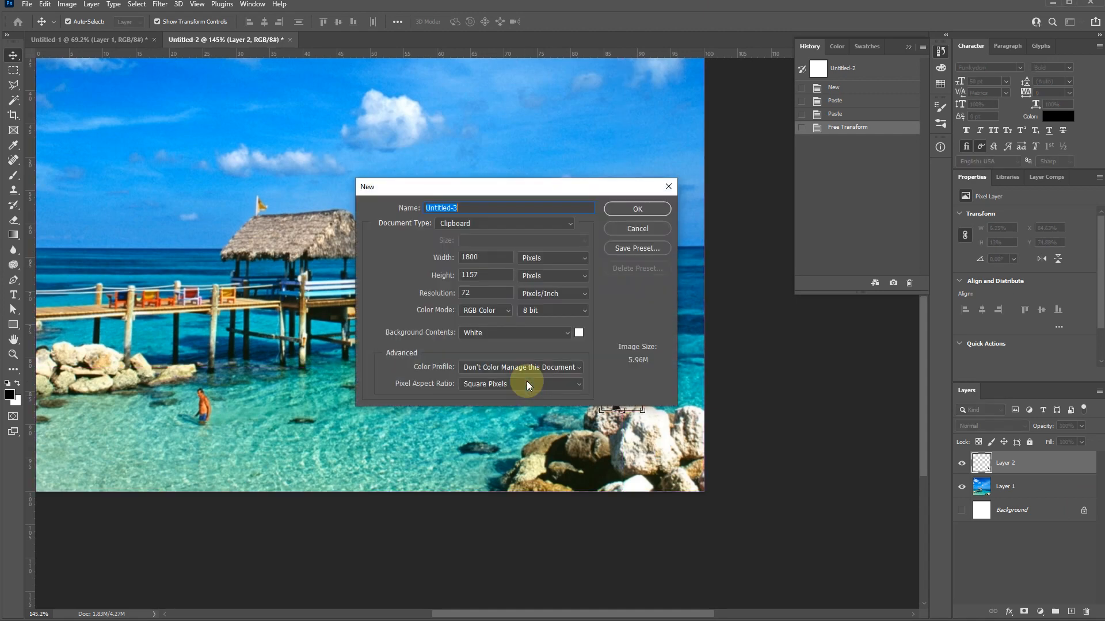
key(Return)
key(ctrl+v)
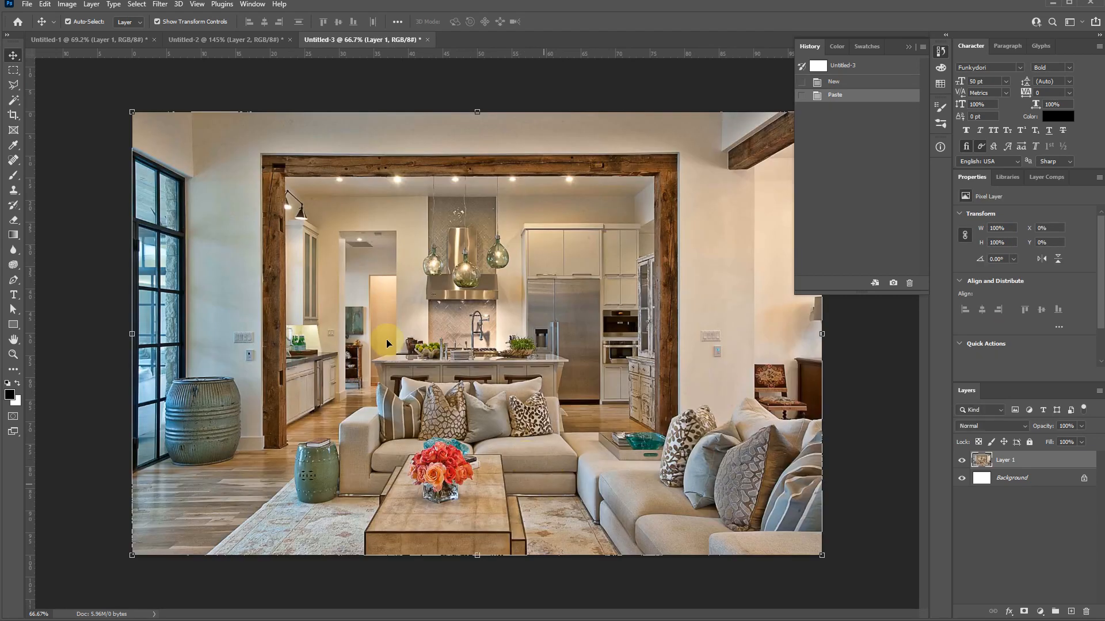
- Copy the cut-out man from Untitled-1 into the living-room document and move him near the window
click(91, 41)
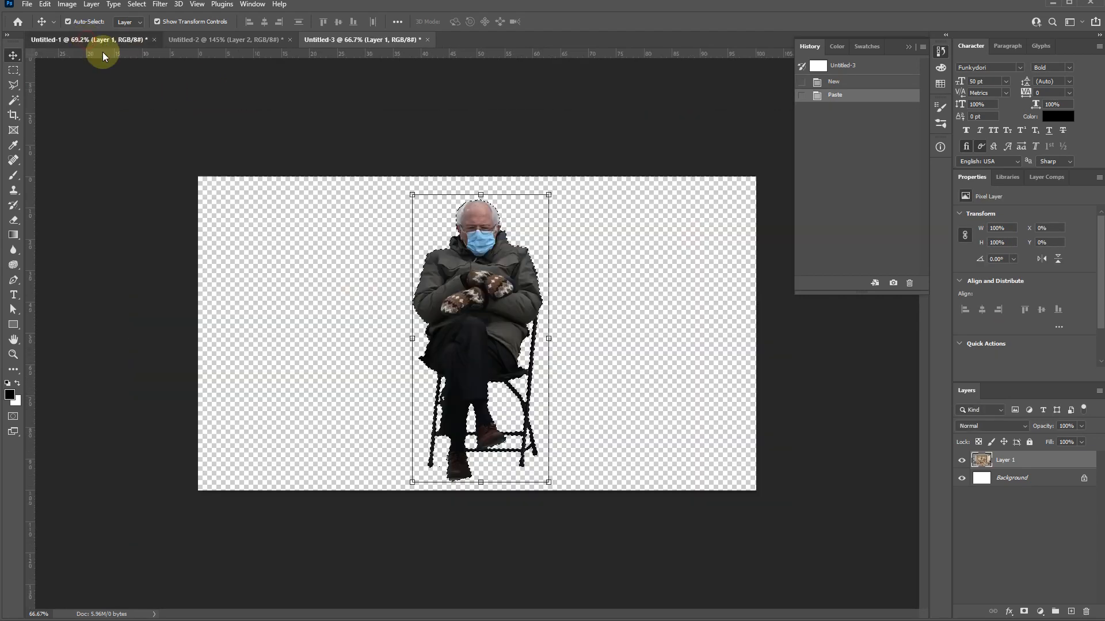
click(361, 41)
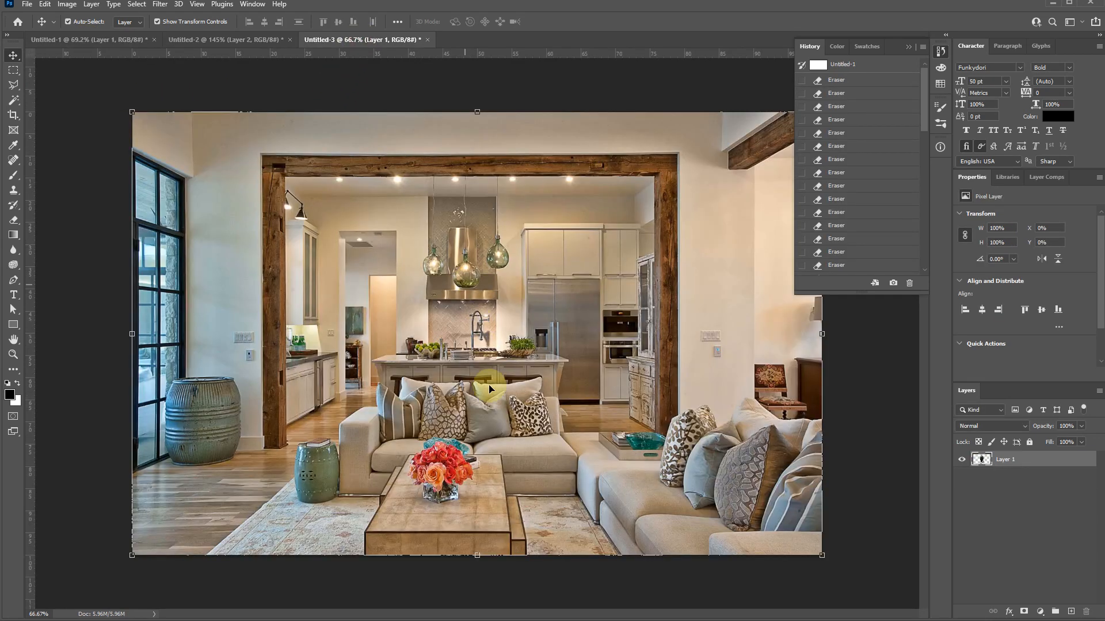
key(ctrl+v)
drag(405, 281, 272, 319)
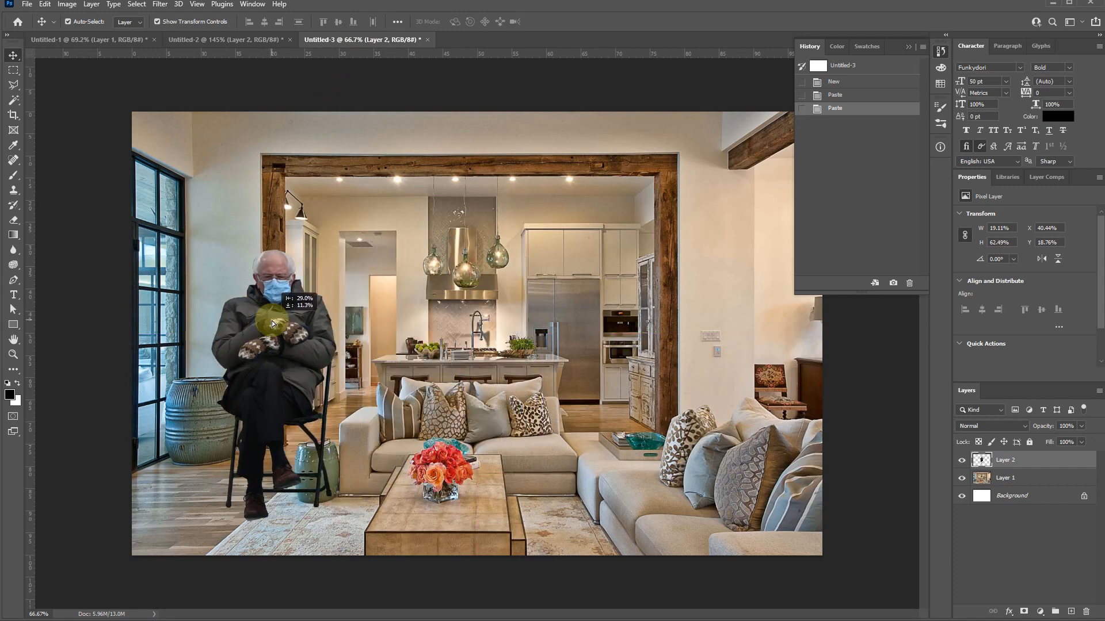
- Scale the cut-out man to about 75% and position him beside the sofa, partly in front of the green stool
key(ctrl+t)
drag(210, 245, 249, 301)
drag(302, 385, 347, 361)
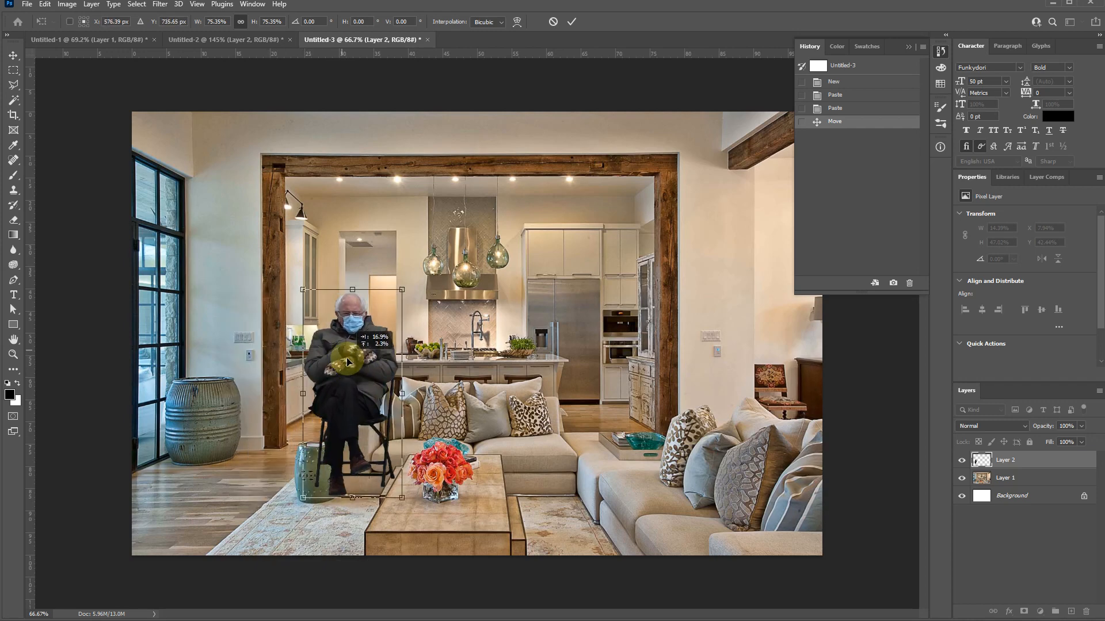
click(565, 20)
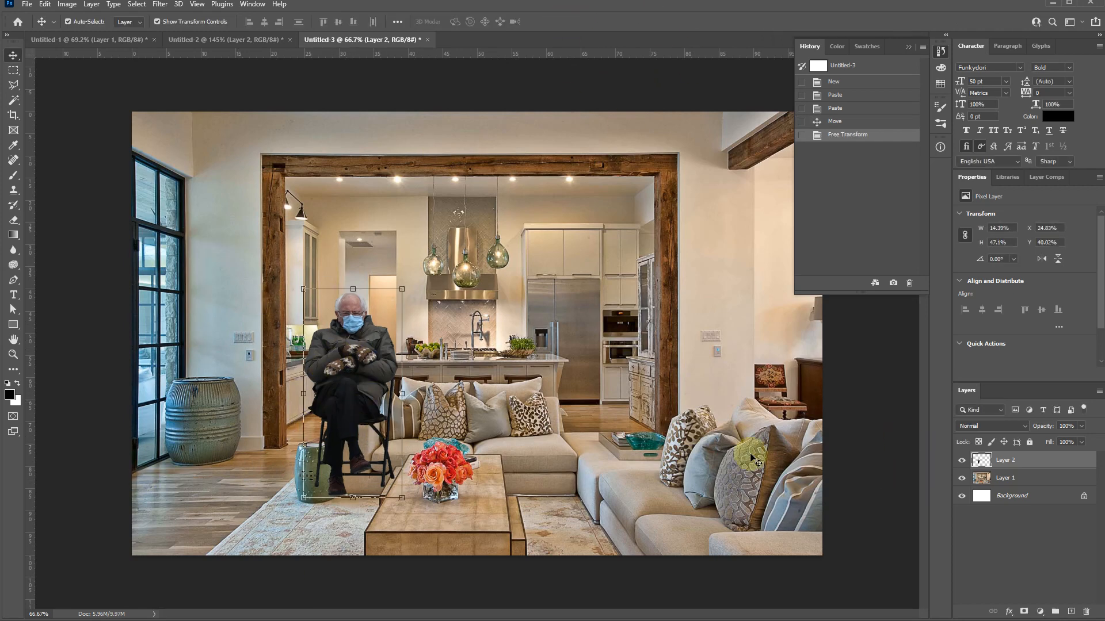
key(ctrl+a)
drag(346, 374, 337, 405)
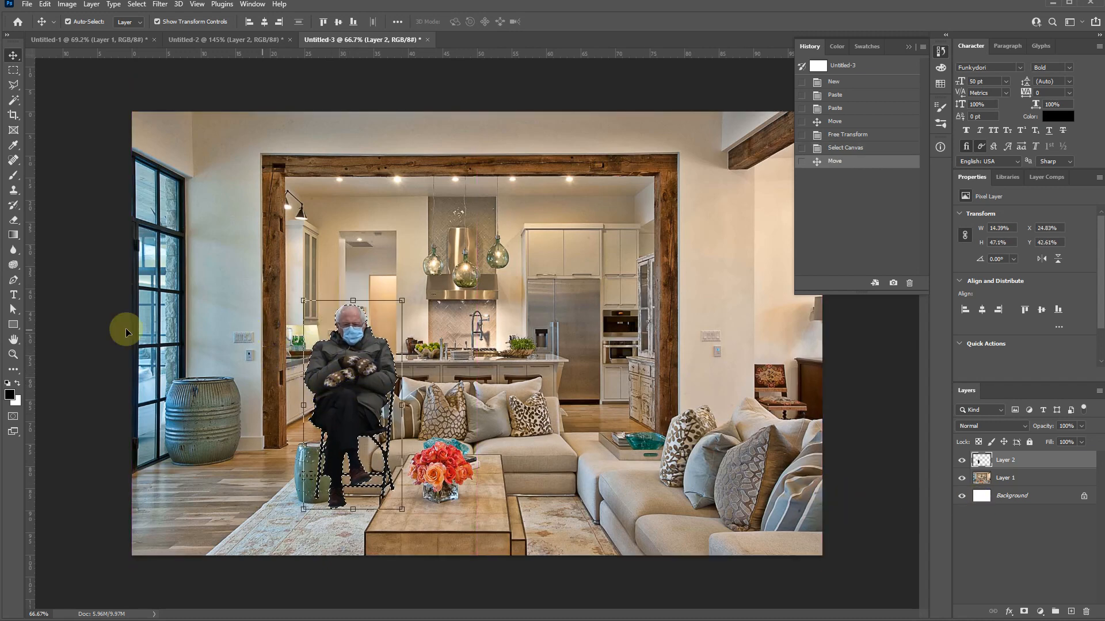
- Paint the selected cut-out man solid black with the Brush tool at a size of 600 px, then deselect the silhouette
key(b)
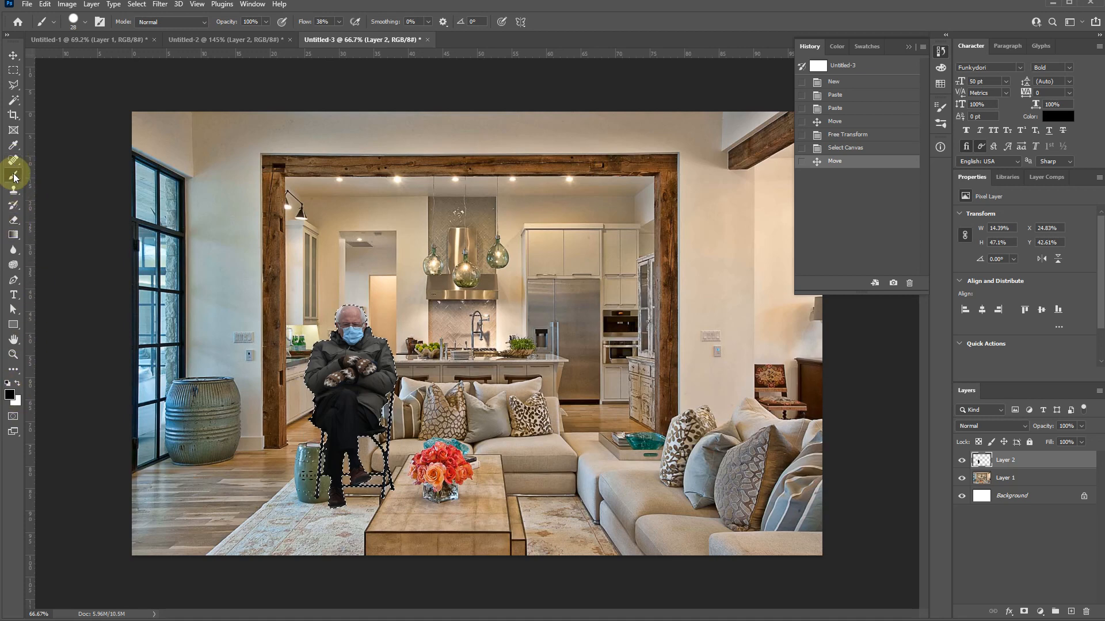
mouse_move(13, 175)
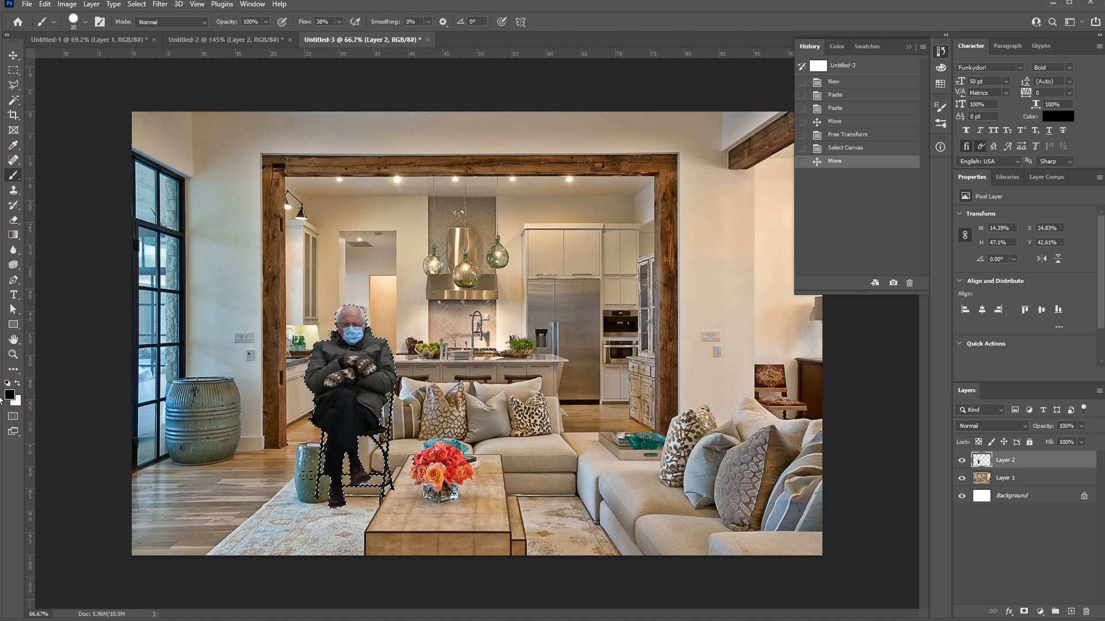
key(bracketright)
key(bracketright)
key(bracketright)
key(bracketright)
key(bracketright)
key(bracketright)
key(bracketright)
key(bracketright)
key(bracketright)
key(bracketright)
key(bracketright)
key(bracketright)
key(bracketright)
key(bracketright)
key(bracketright)
key(bracketright)
key(bracketright)
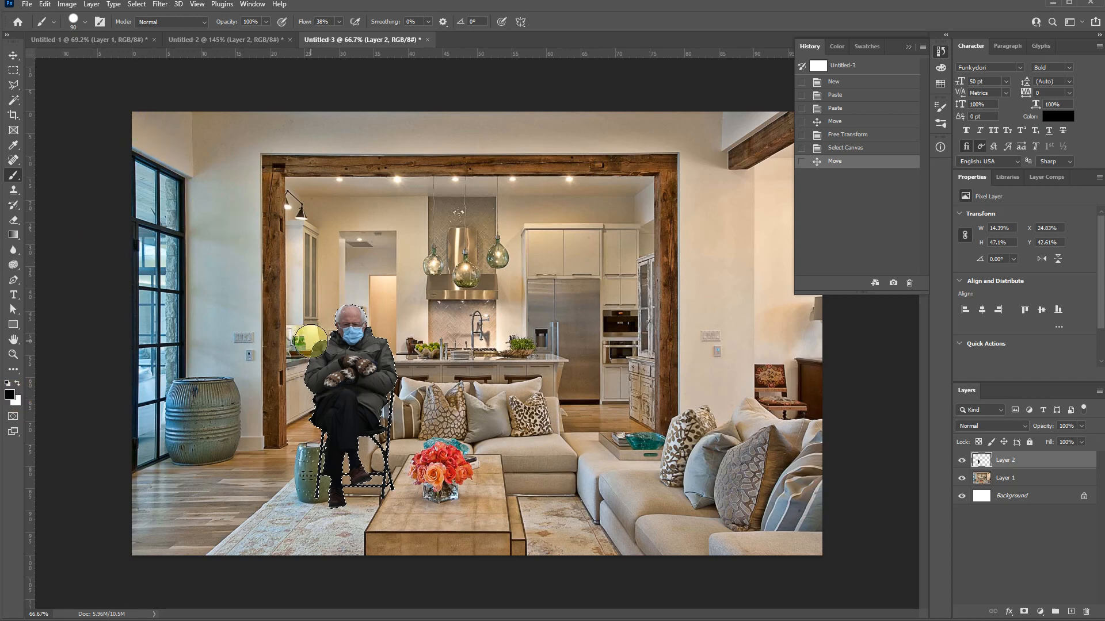
key(bracketright)
key(bracketright)
key(bracketright)
mouse_move(334, 449)
mouse_down()
mouse_move(439, 394)
mouse_move(357, 397)
mouse_up()
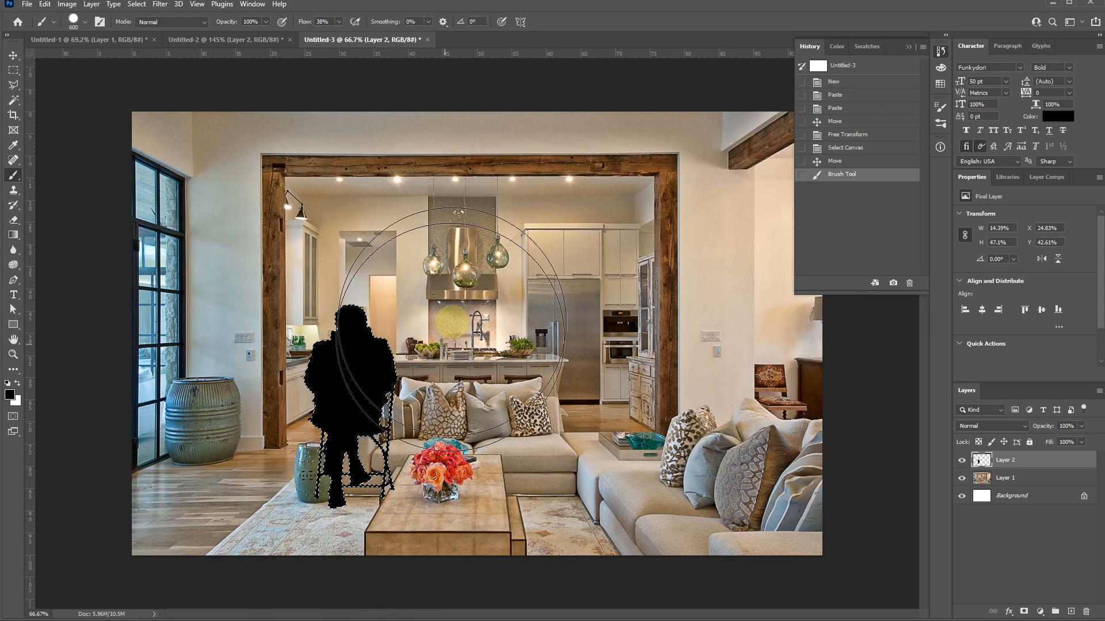
key(m)
key(ctrl+d)
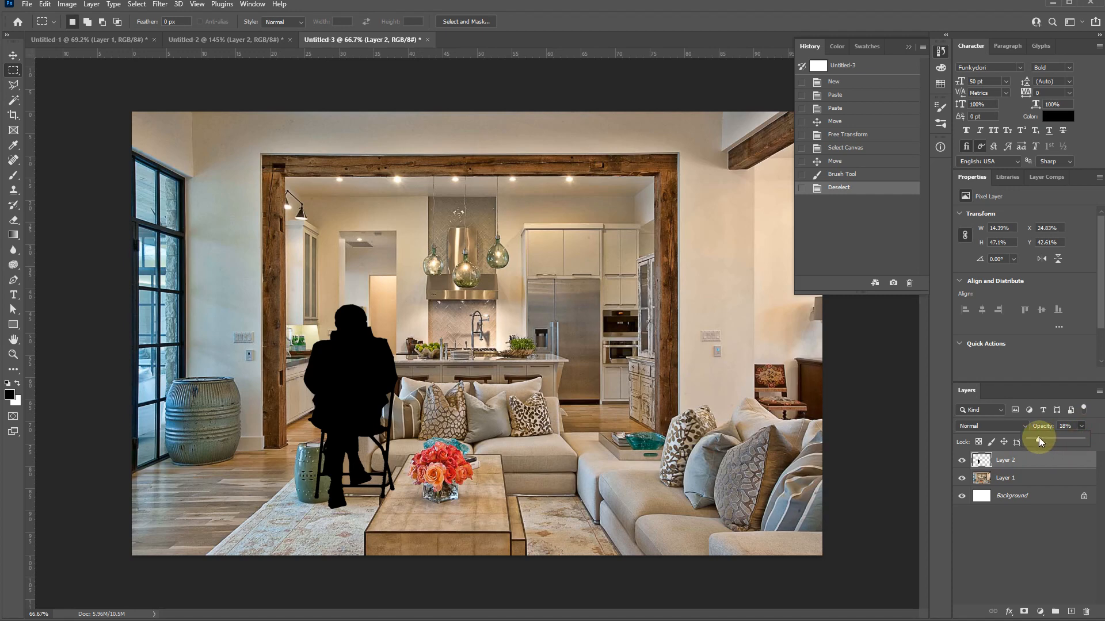
- Reduce the opacity of the man's black silhouette layer to 36% so it reads as a translucent shadow
drag(1038, 440, 1039, 441)
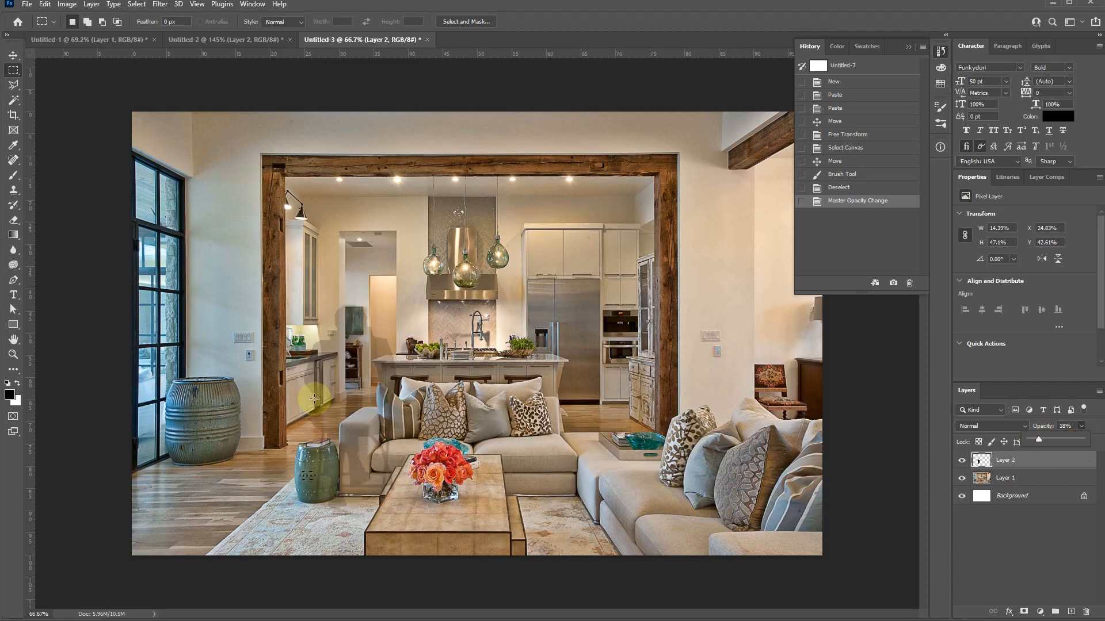
scroll(358, 395, up, 6)
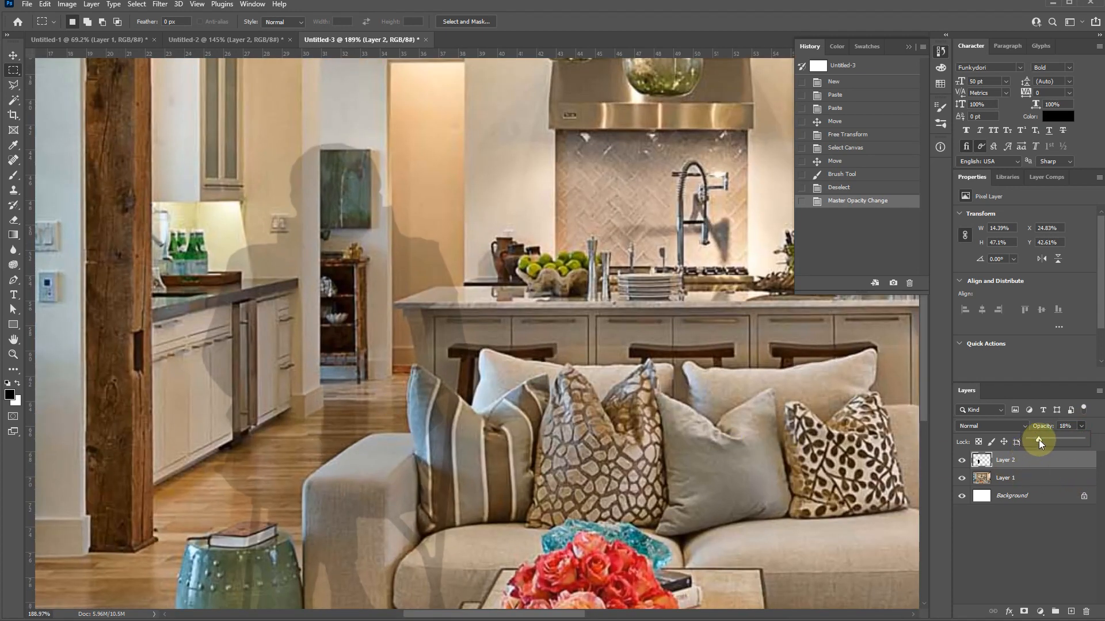
drag(1046, 440, 1047, 440)
scroll(203, 370, down, 5)
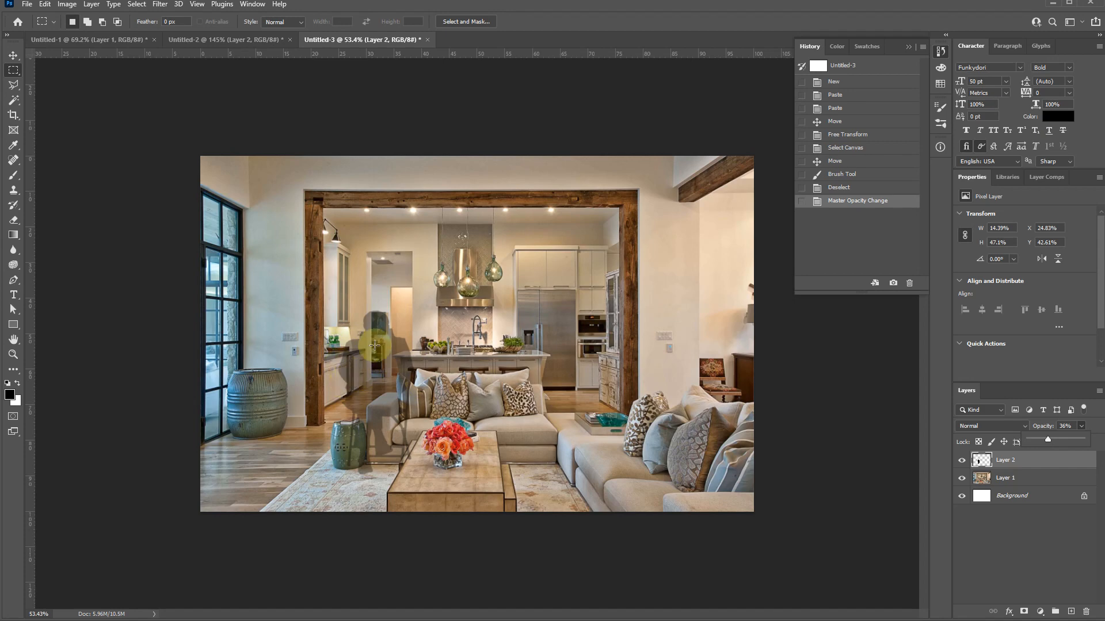
scroll(371, 371, up, 3)
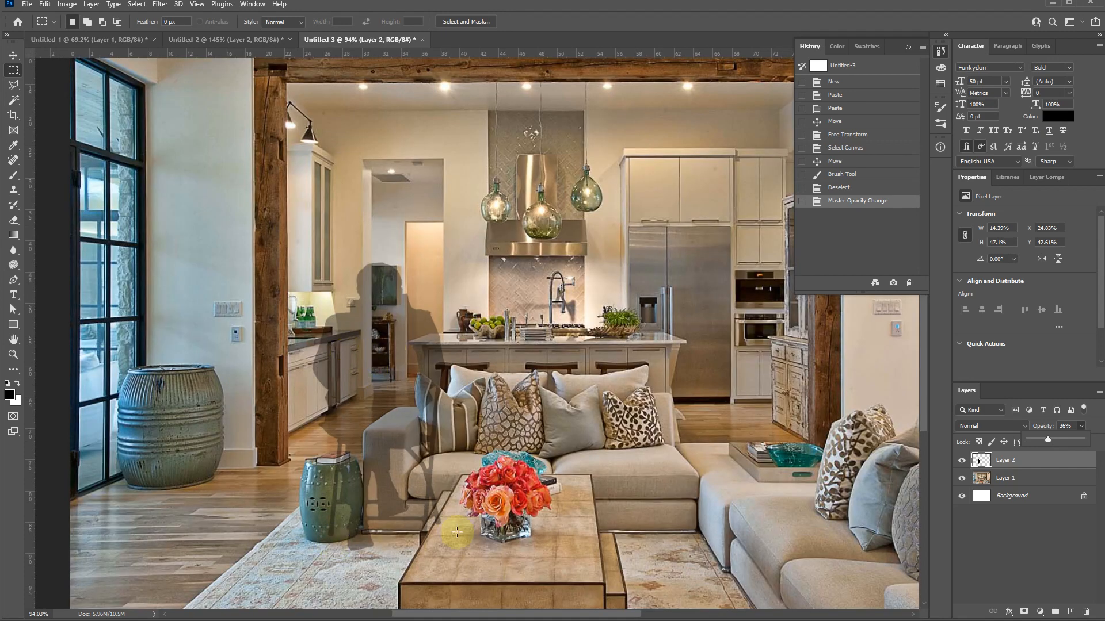